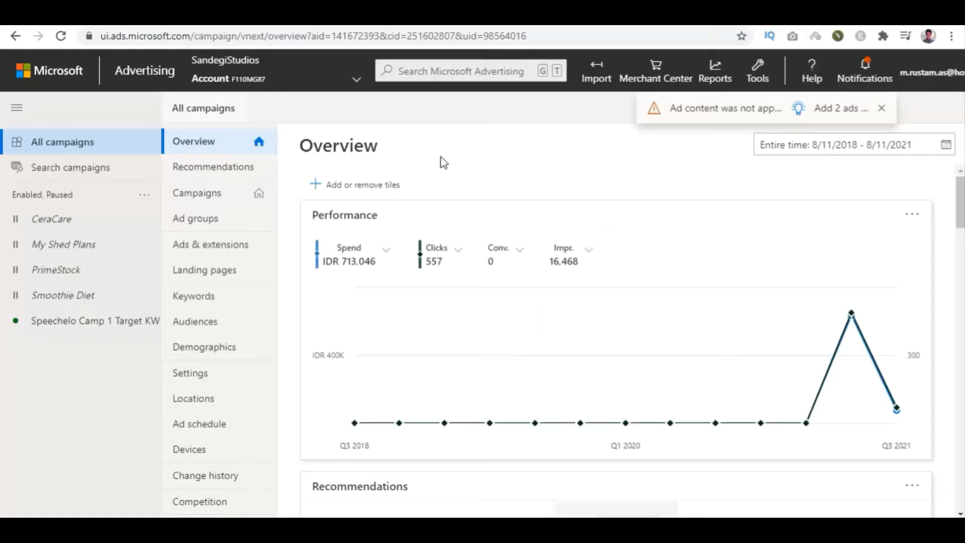
- Set the CeraCare campaign's budget to IDR 220,000.00, keep the Daily standard budget type, and save it
{"action": "left_click", "coordinate": [217, 199]}
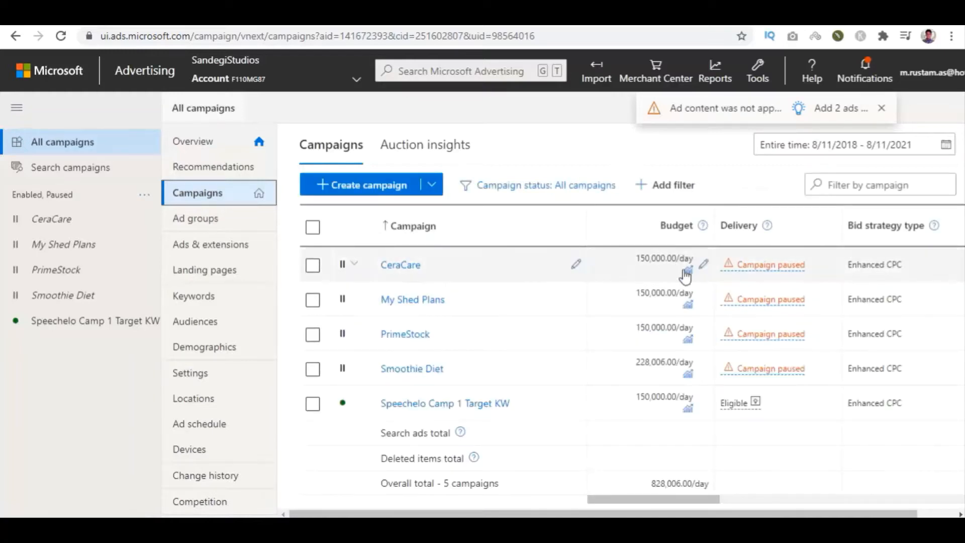
{"action": "left_click", "coordinate": [704, 265]}
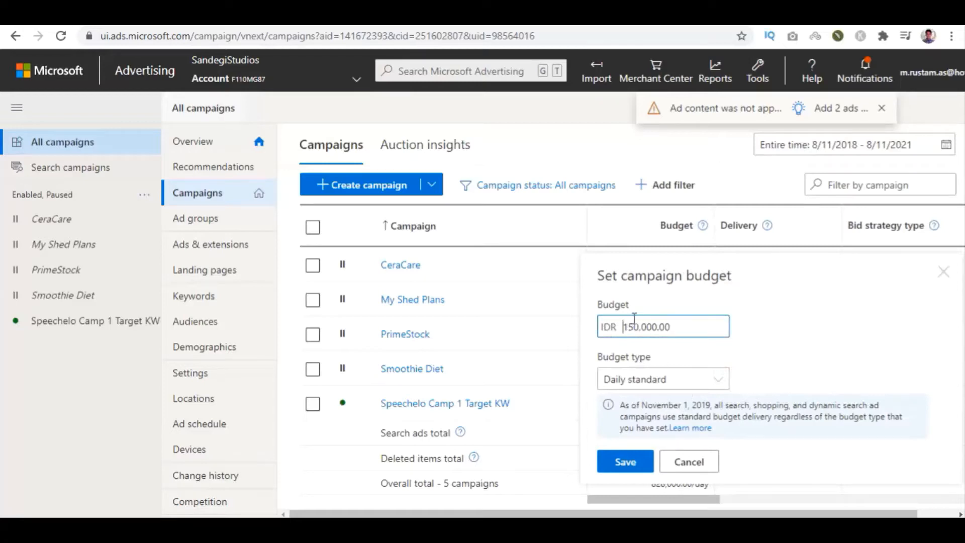
{"action": "left_click", "coordinate": [635, 320]}
{"action": "key", "text": "BackSpace"}
{"action": "type", "text": "22"}
{"action": "left_click", "coordinate": [646, 376]}
{"action": "scroll", "coordinate": [787, 297], "scroll_direction": "down", "scroll_amount": 2}
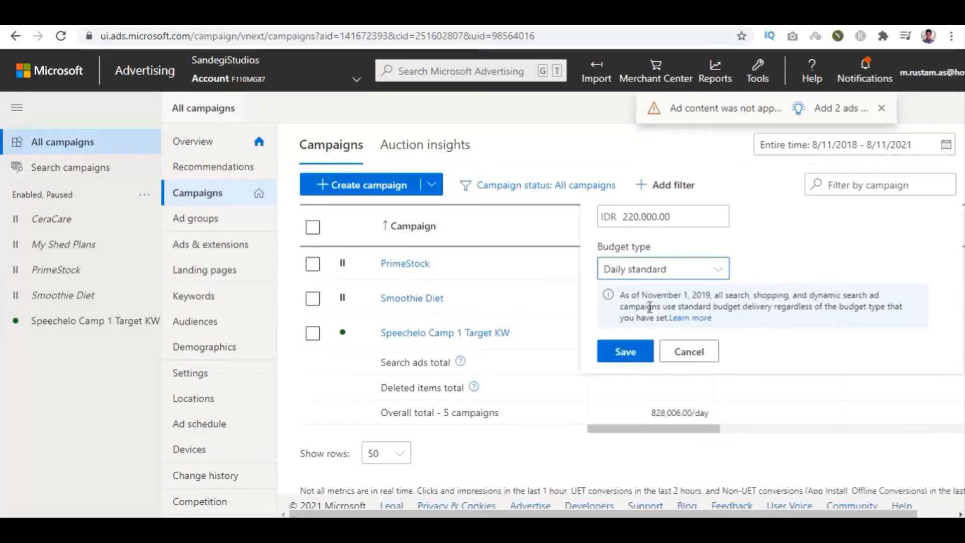
{"action": "left_click", "coordinate": [637, 351]}
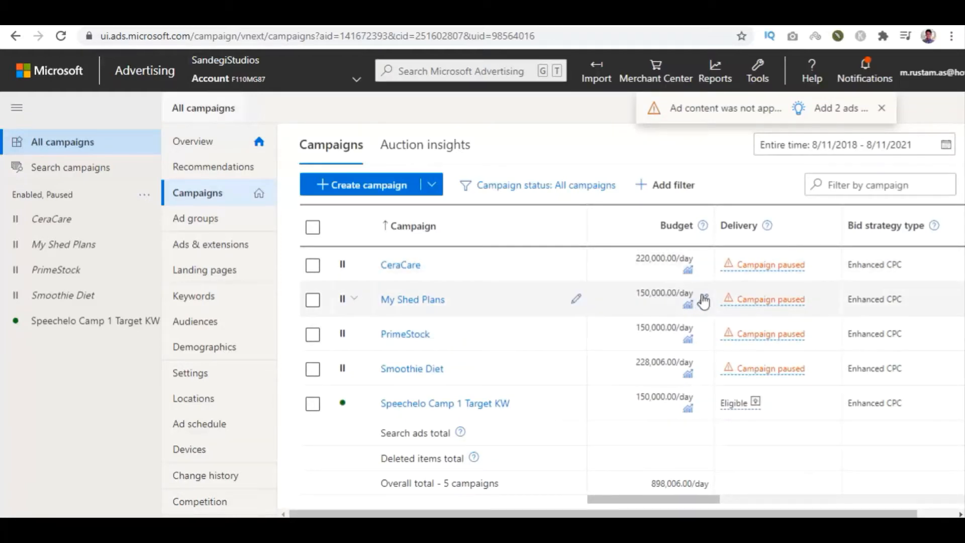
{"action": "left_click", "coordinate": [705, 301]}
{"action": "scroll", "coordinate": [657, 389], "scroll_direction": "down", "scroll_amount": 2}
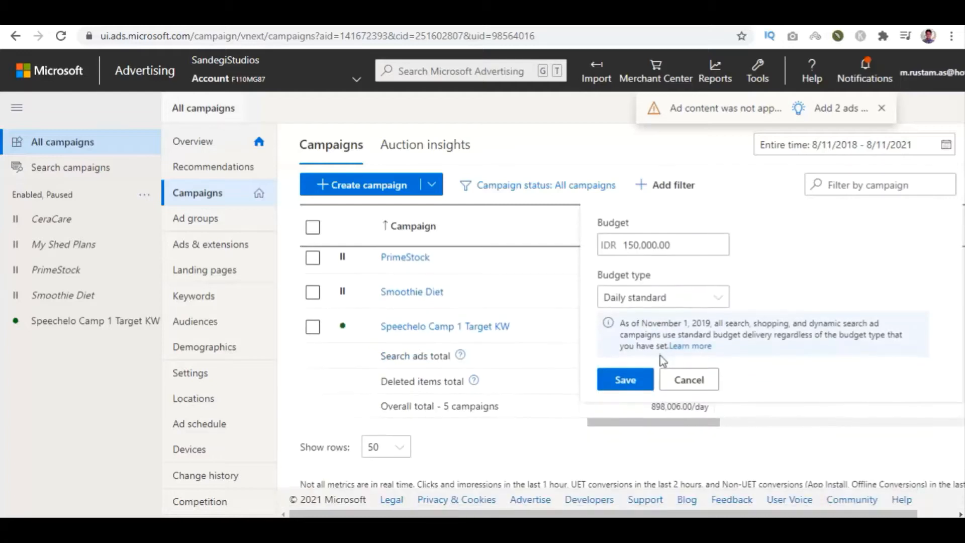
{"action": "left_click", "coordinate": [681, 378]}
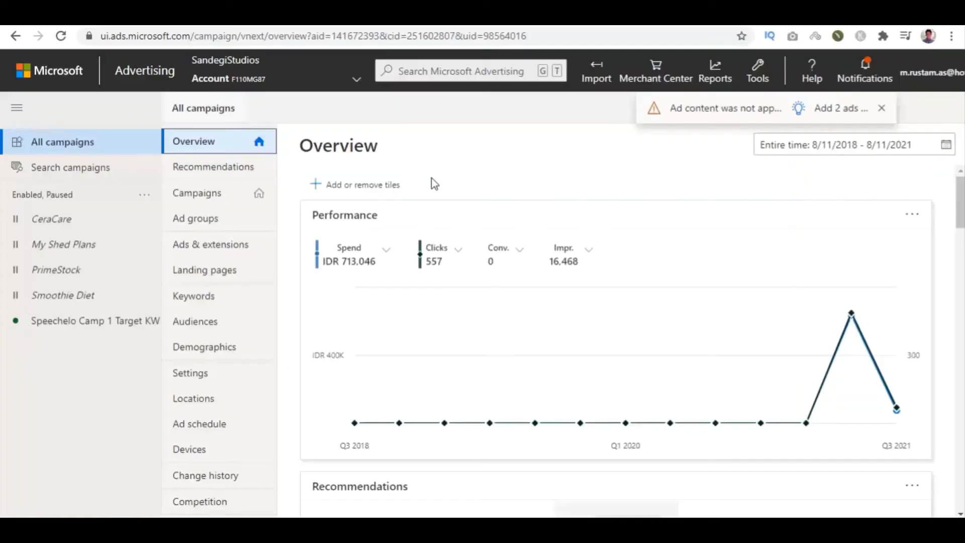
- Review the bid strategy options for the CeraCare campaign and choose Enhanced CPC
{"action": "left_click", "coordinate": [231, 195]}
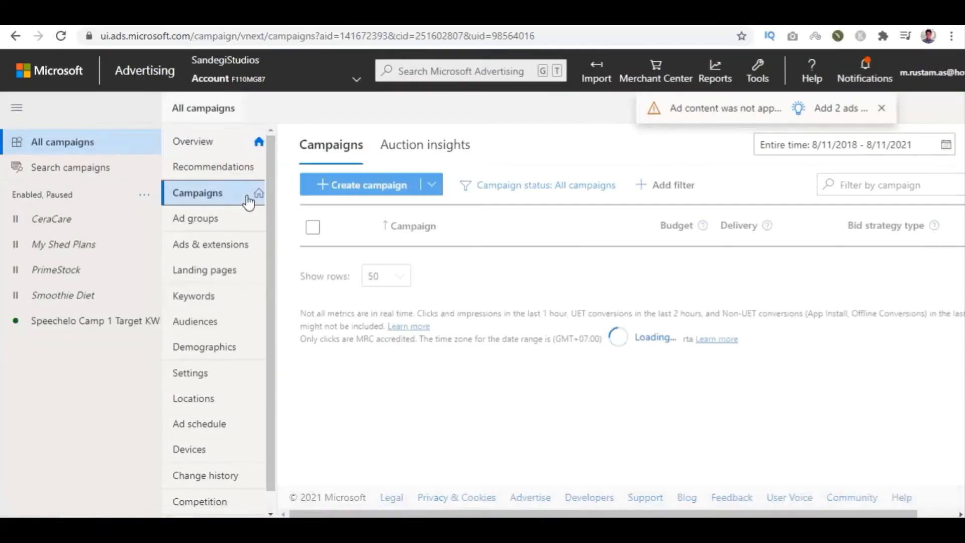
{"action": "left_click", "coordinate": [313, 265]}
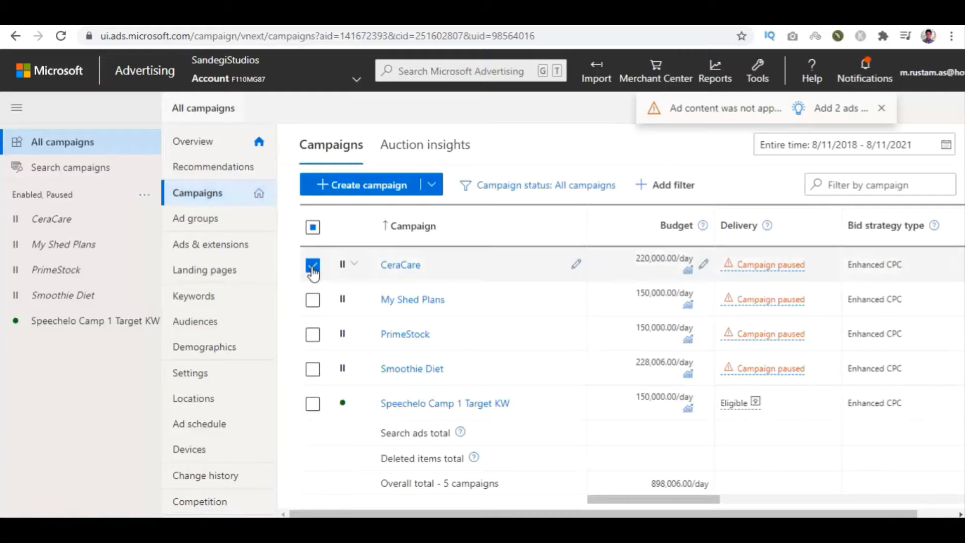
{"action": "left_click", "coordinate": [330, 187]}
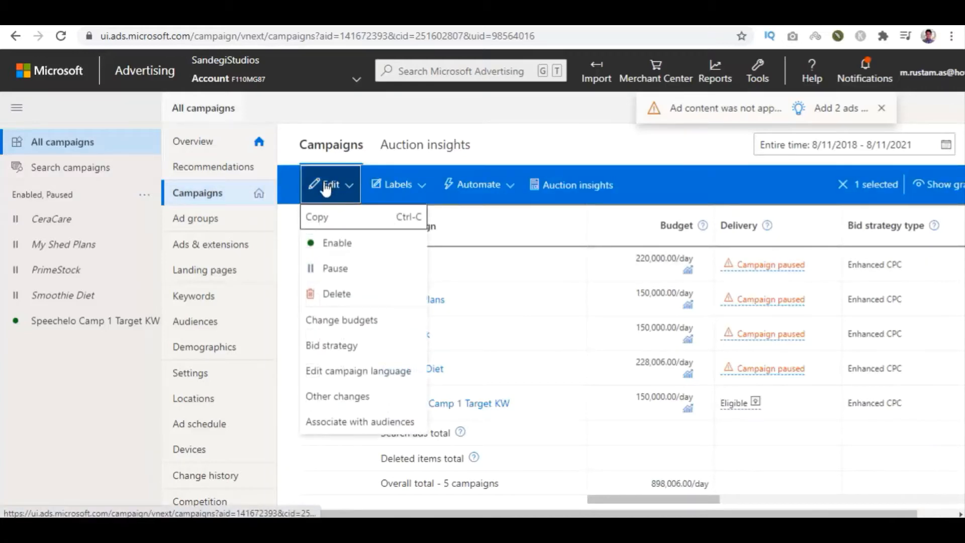
{"action": "left_click", "coordinate": [355, 353]}
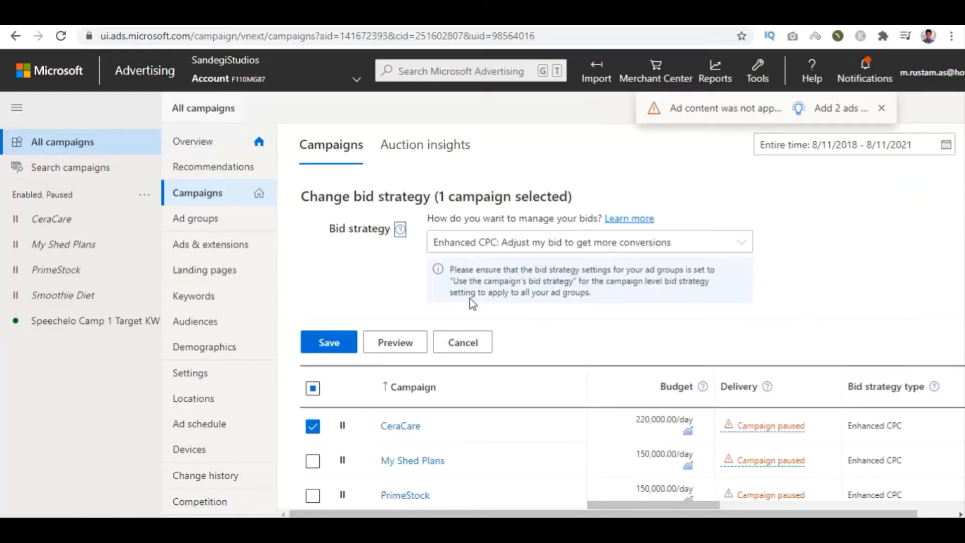
{"action": "left_click", "coordinate": [536, 246]}
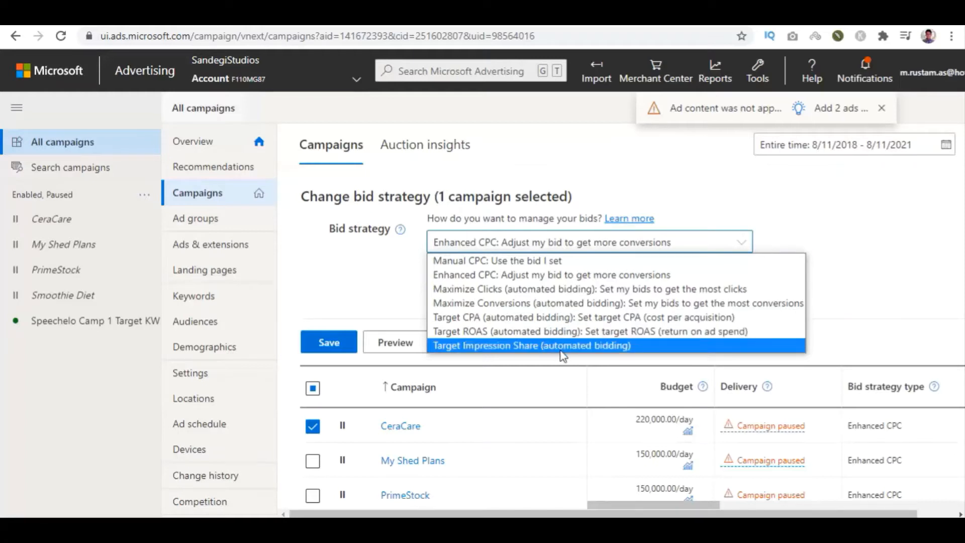
{"action": "left_click", "coordinate": [519, 275]}
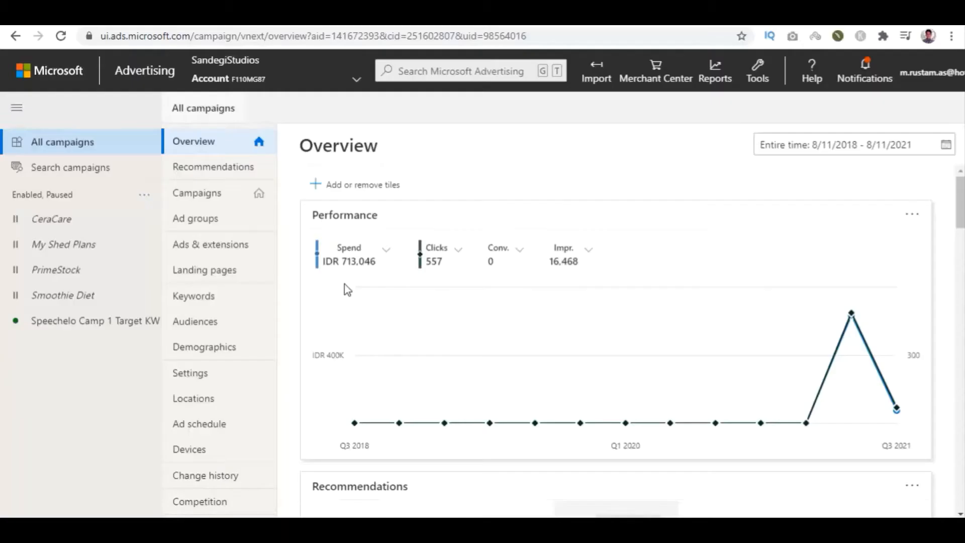
- Start a bulk budget change for the CeraCare and My Shed Plans campaigns using the Set action
{"action": "scroll", "coordinate": [383, 310], "scroll_direction": "down", "scroll_amount": 5}
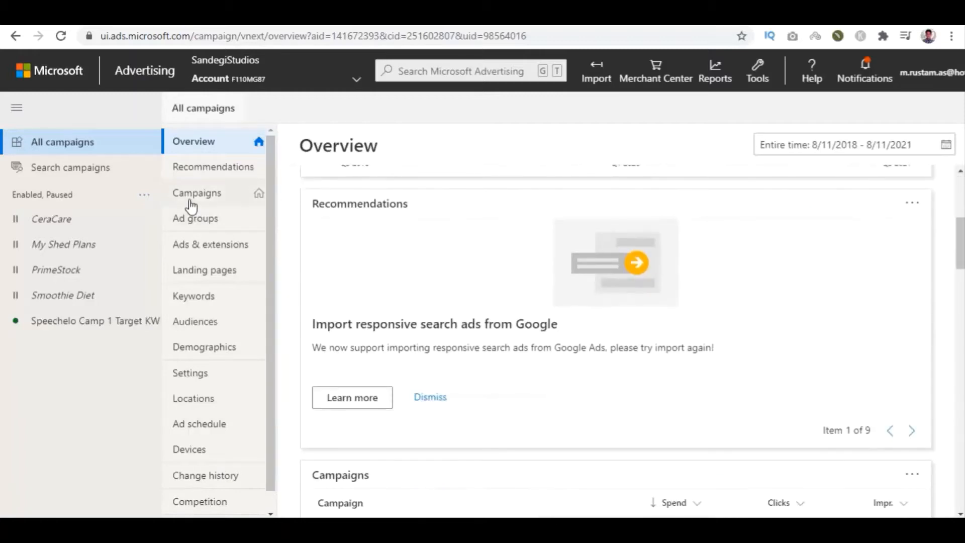
{"action": "left_click", "coordinate": [201, 196]}
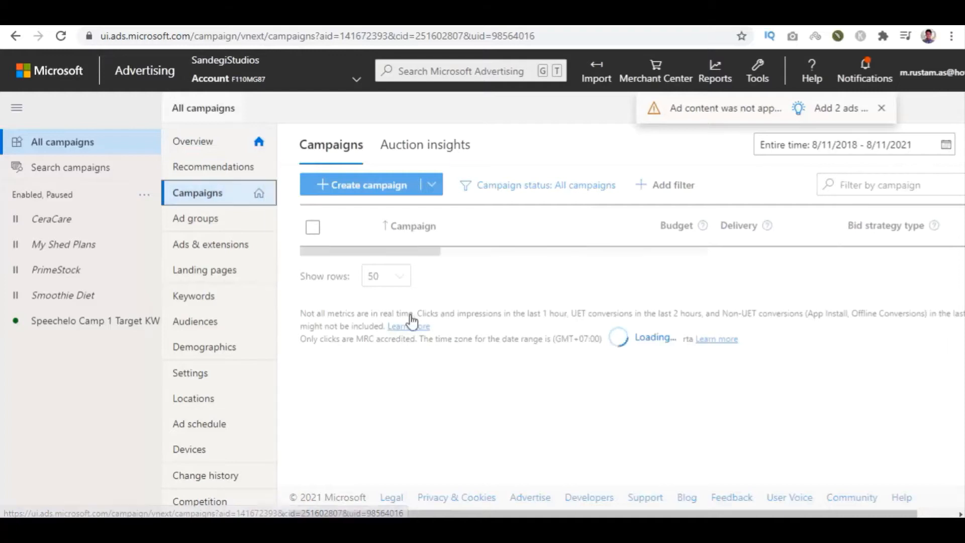
{"action": "left_click", "coordinate": [313, 271]}
{"action": "left_click", "coordinate": [313, 301]}
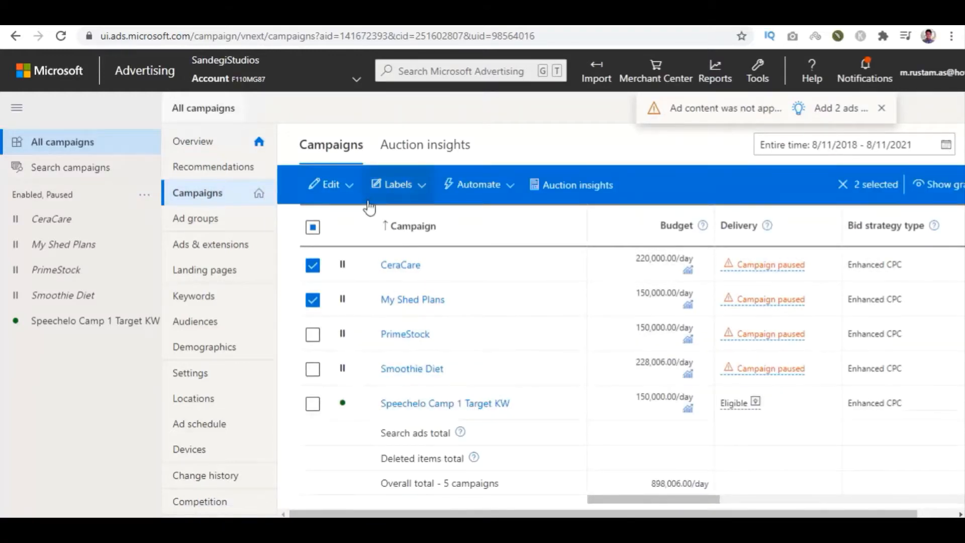
{"action": "left_click", "coordinate": [351, 189]}
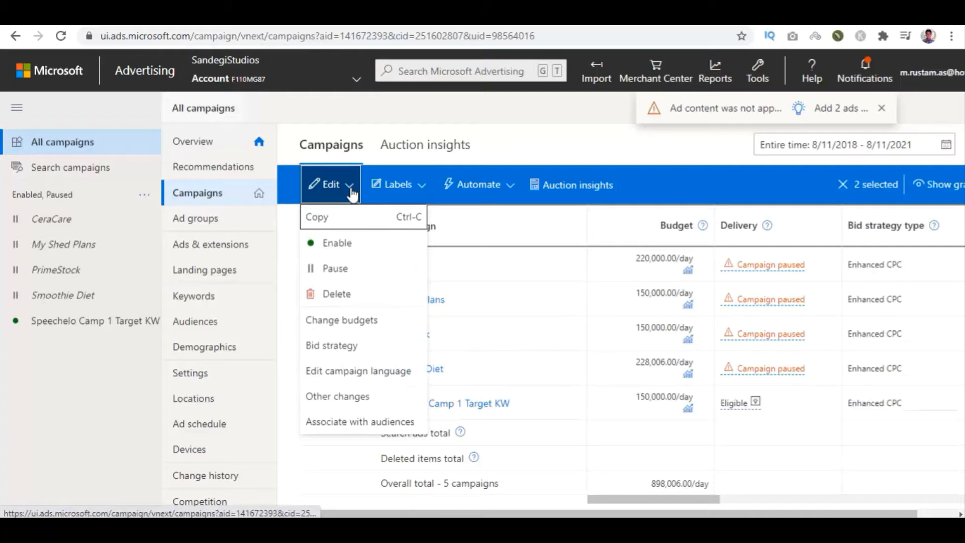
{"action": "left_click", "coordinate": [385, 321]}
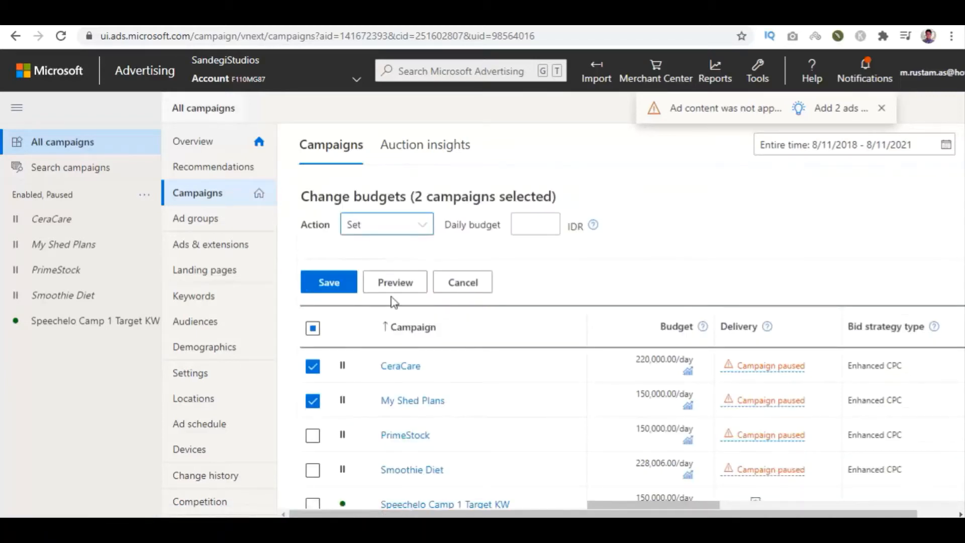
{"action": "left_click", "coordinate": [411, 228]}
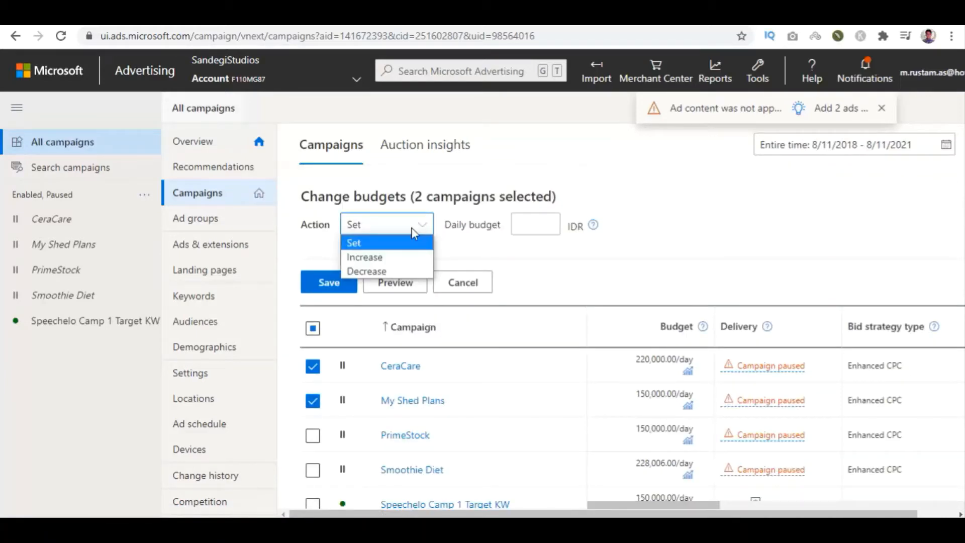
{"action": "left_click", "coordinate": [383, 244]}
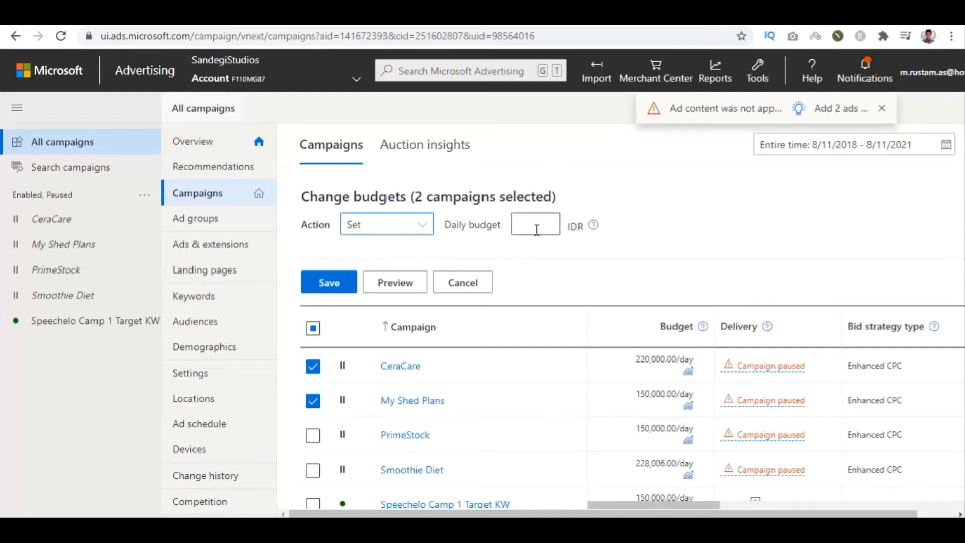
{"action": "left_click", "coordinate": [593, 226]}
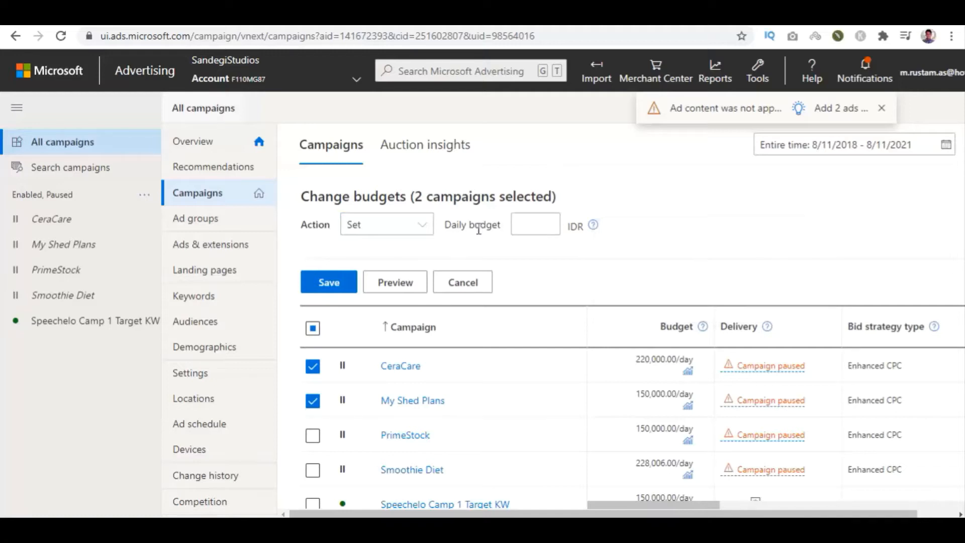
- Try a 10% daily budget increase for the two selected campaigns, turning a 200000 IDR maximum budget on and off
{"action": "left_click", "coordinate": [405, 228]}
{"action": "left_click", "coordinate": [387, 260]}
{"action": "left_click", "coordinate": [532, 225]}
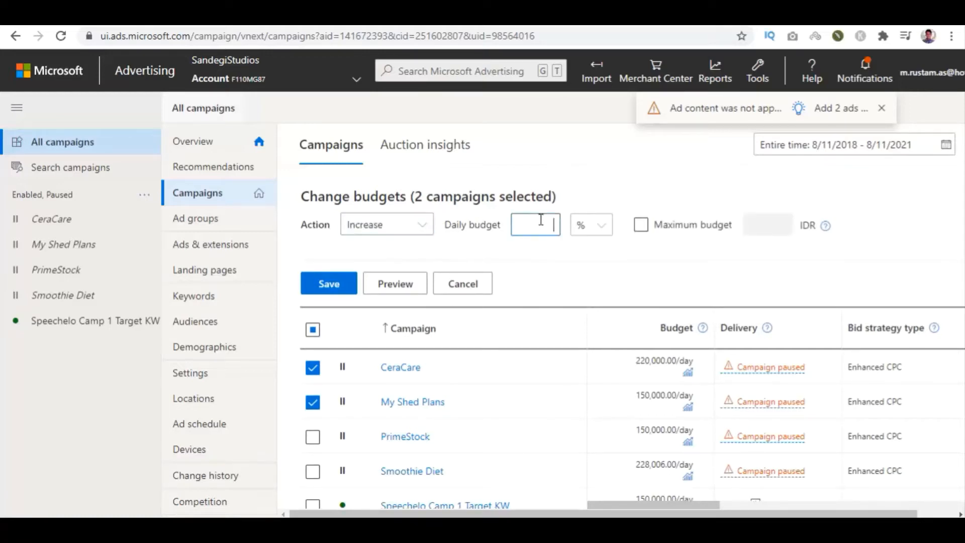
{"action": "left_click", "coordinate": [665, 268]}
{"action": "left_click", "coordinate": [643, 226]}
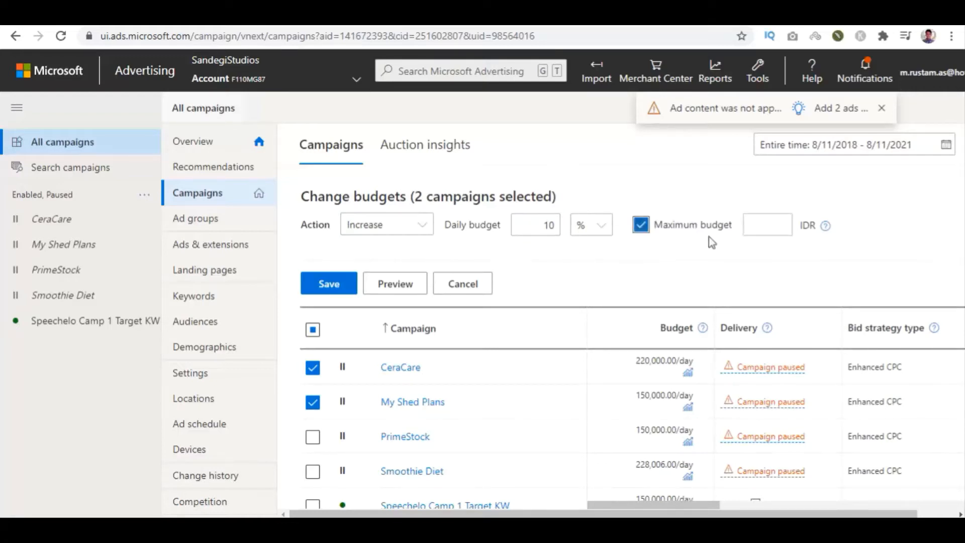
{"action": "left_click", "coordinate": [650, 231]}
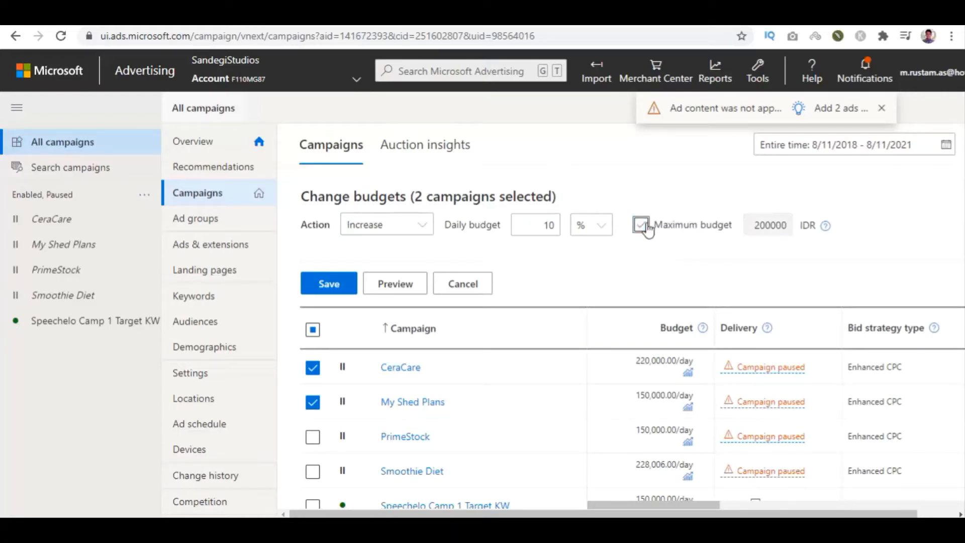
- Try the Decrease action and a Set daily budget of 100000 IDR, and cancel the bulk budget change
{"action": "left_click", "coordinate": [397, 225]}
{"action": "left_click", "coordinate": [398, 272]}
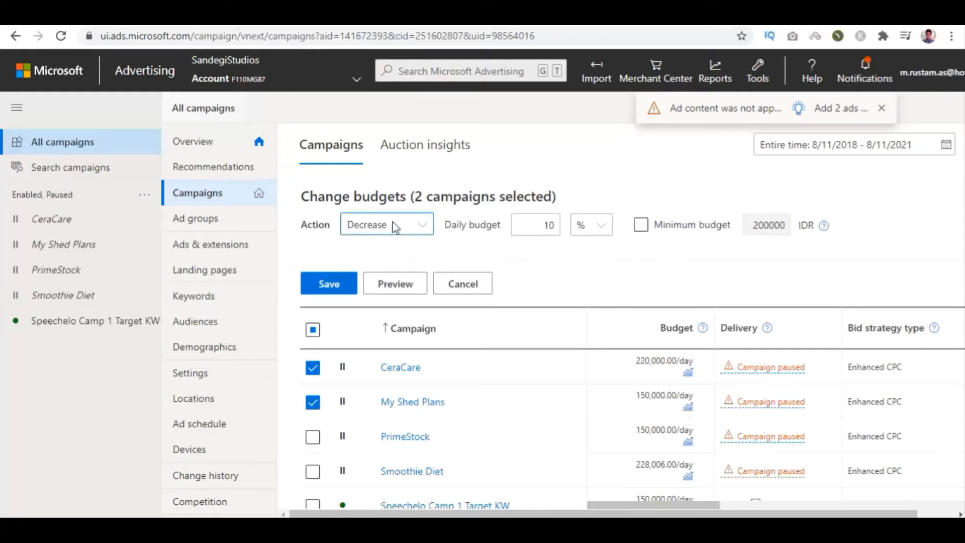
{"action": "left_click", "coordinate": [395, 226]}
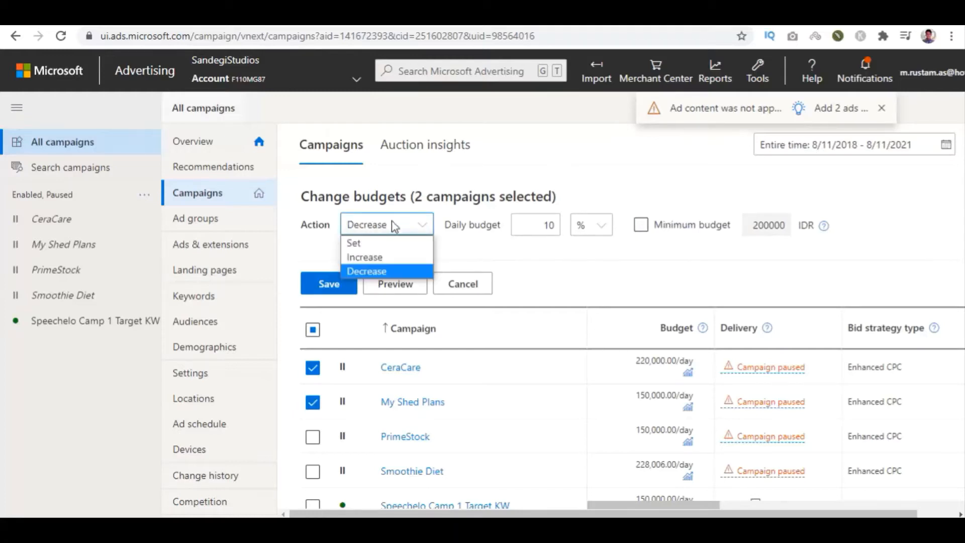
{"action": "left_click", "coordinate": [410, 244]}
{"action": "left_click", "coordinate": [544, 225]}
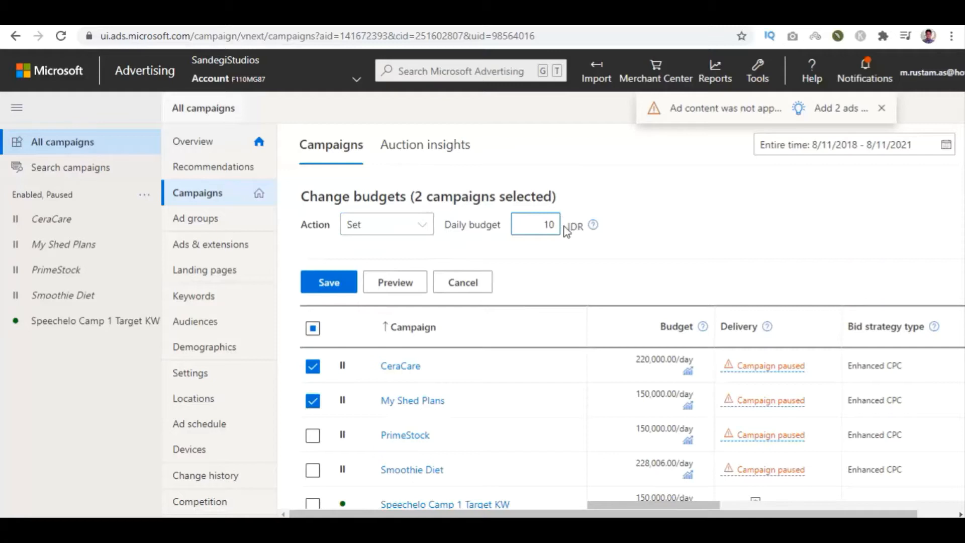
{"action": "type", "text": "0000"}
{"action": "left_click", "coordinate": [467, 284]}
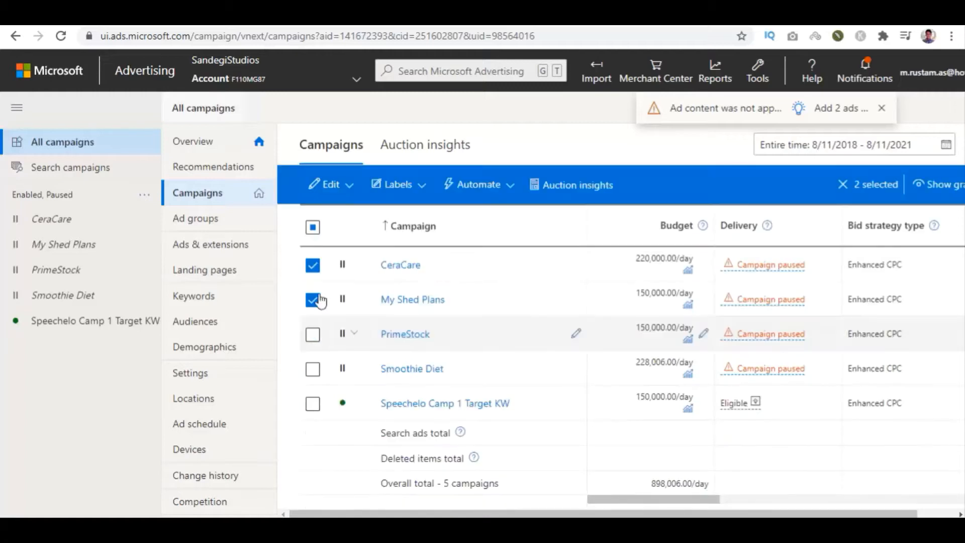
- Try opening the bulk budget change for all five campaigns, and cancel it
{"action": "left_click", "coordinate": [313, 229]}
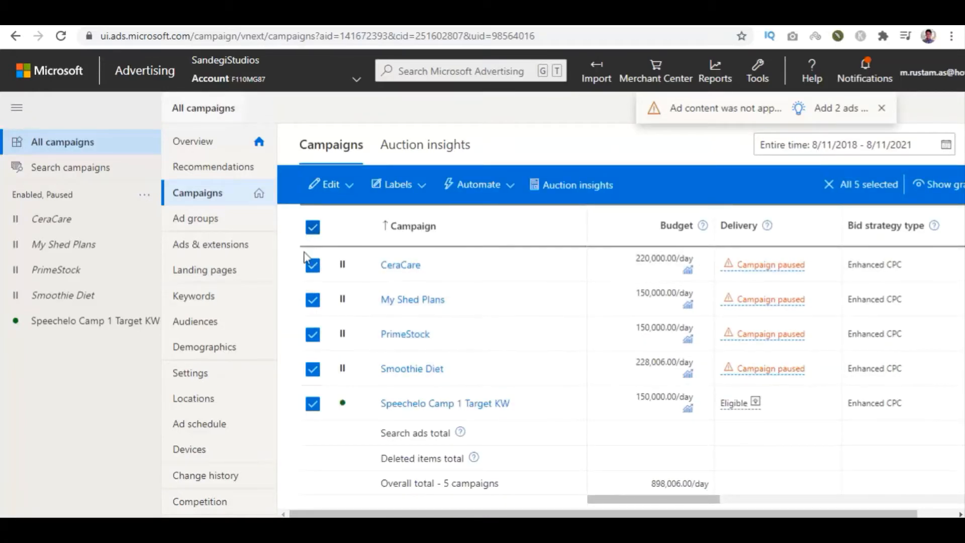
{"action": "left_click", "coordinate": [313, 229]}
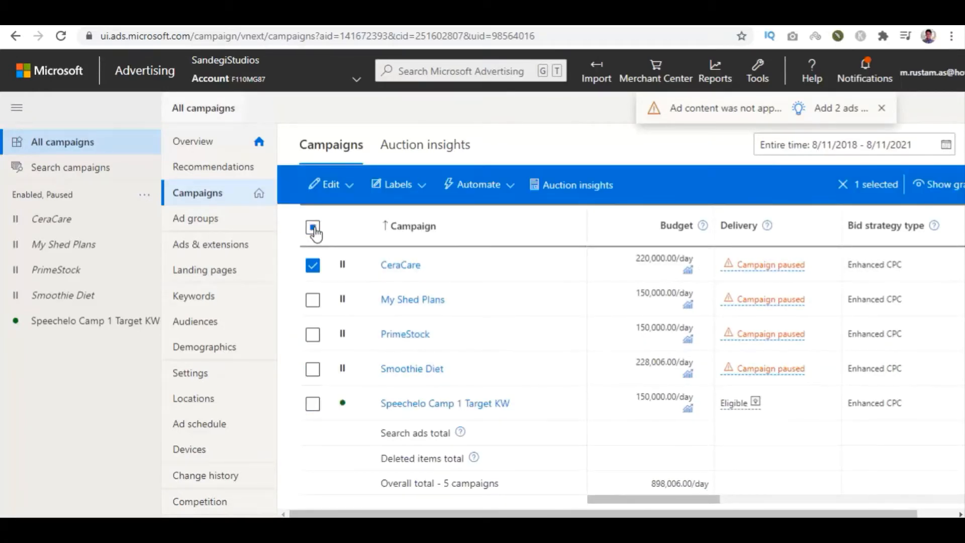
{"action": "left_click", "coordinate": [314, 229]}
{"action": "left_click", "coordinate": [329, 185]}
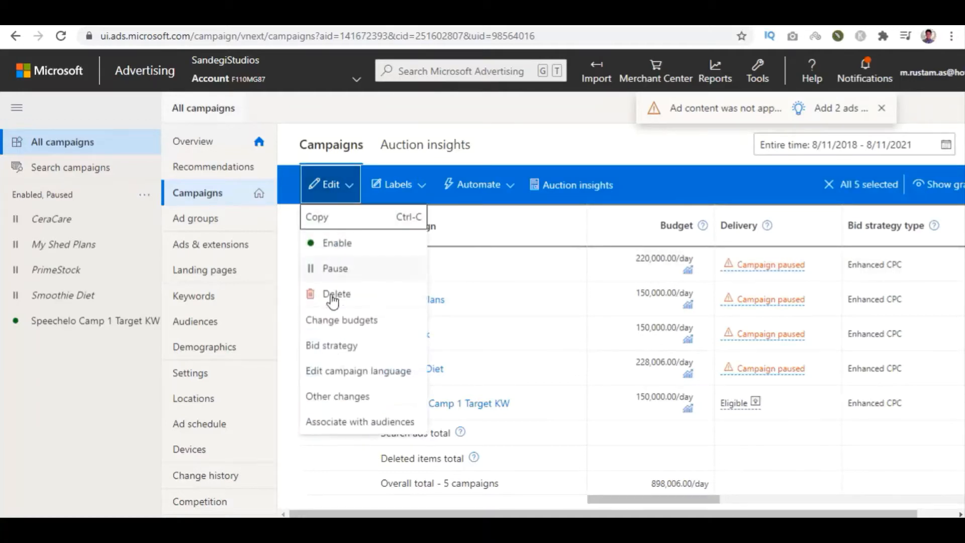
{"action": "left_click", "coordinate": [380, 322]}
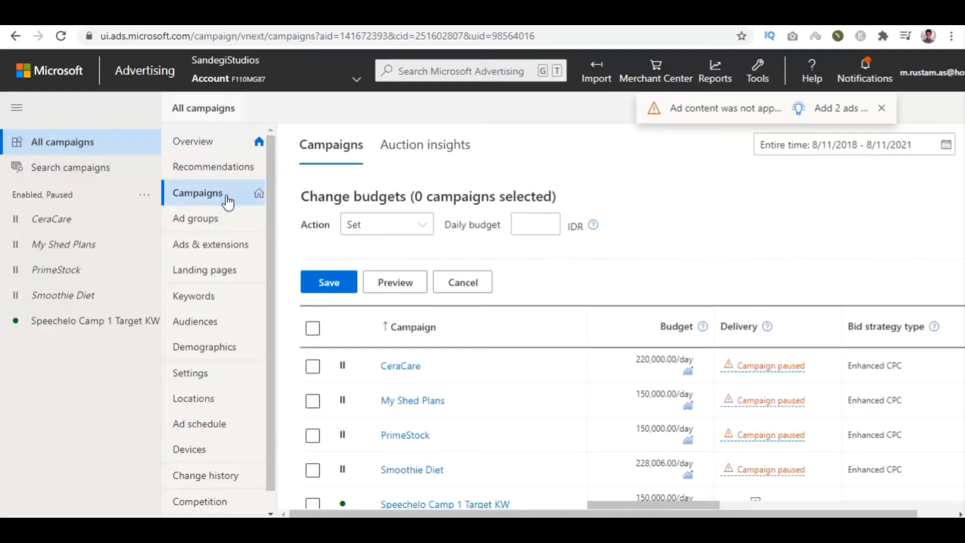
{"action": "left_click", "coordinate": [472, 284]}
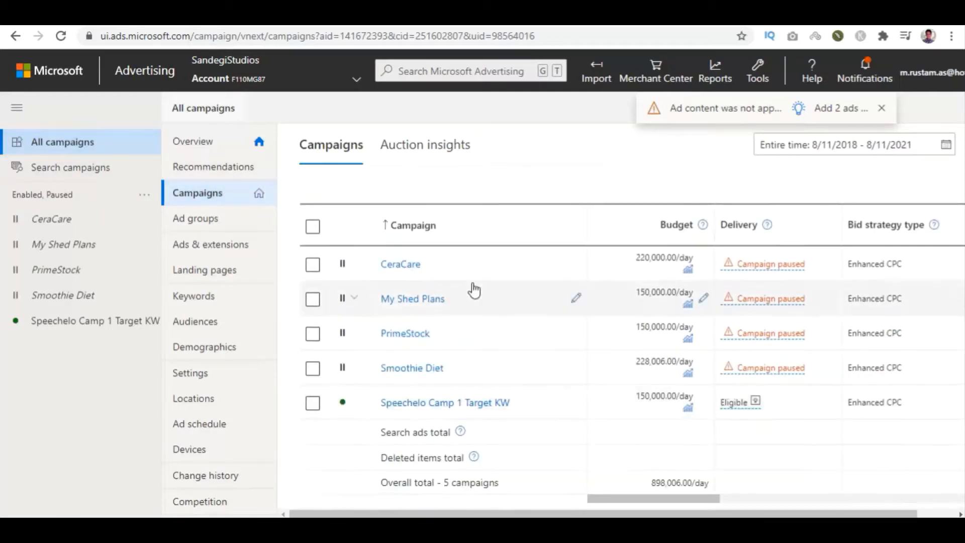
- Select the Smoothie Diet and Speechelo Camp 1 Target KW campaigns, view their bulk budget change form, and cancel it
{"action": "left_click", "coordinate": [312, 403]}
{"action": "left_click", "coordinate": [312, 368]}
{"action": "scroll", "coordinate": [345, 346], "scroll_direction": "up", "scroll_amount": 2}
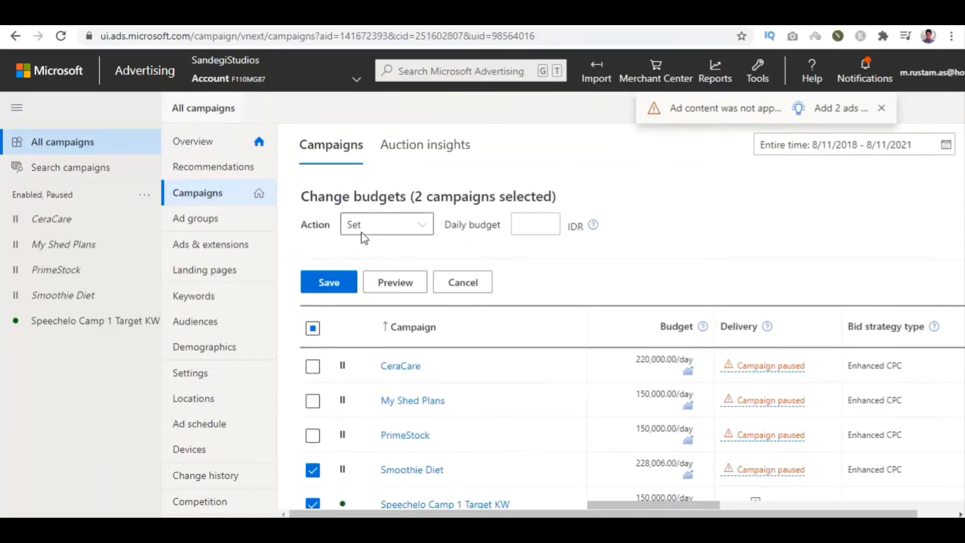
{"action": "left_click", "coordinate": [455, 284]}
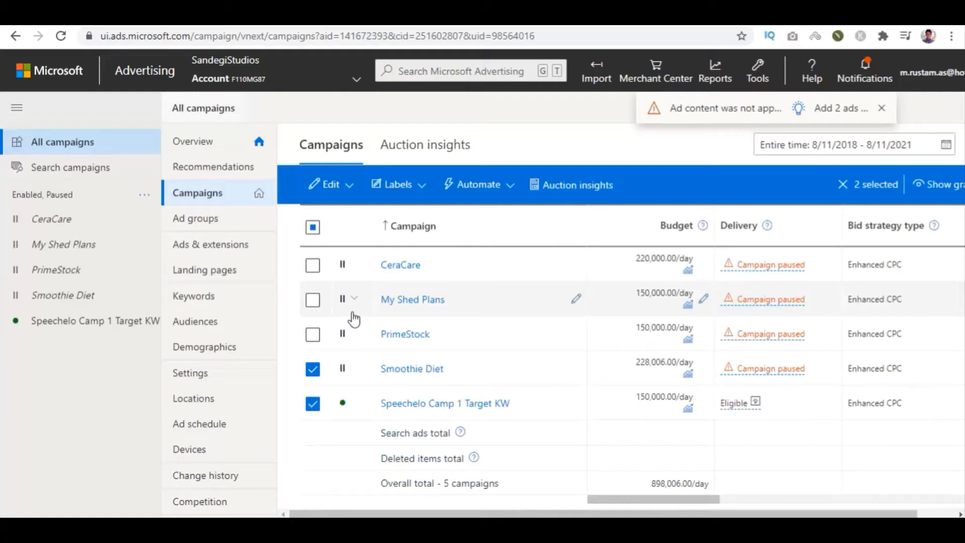
- Open the bid strategy change for the two selected campaigns and view the available bid strategies
{"action": "left_click", "coordinate": [362, 185]}
{"action": "left_click", "coordinate": [351, 185]}
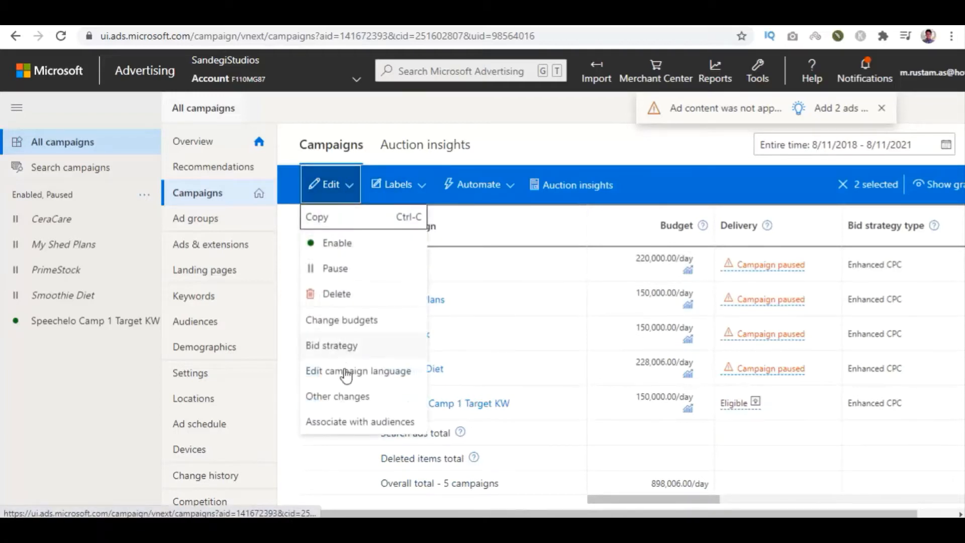
{"action": "left_click", "coordinate": [376, 345]}
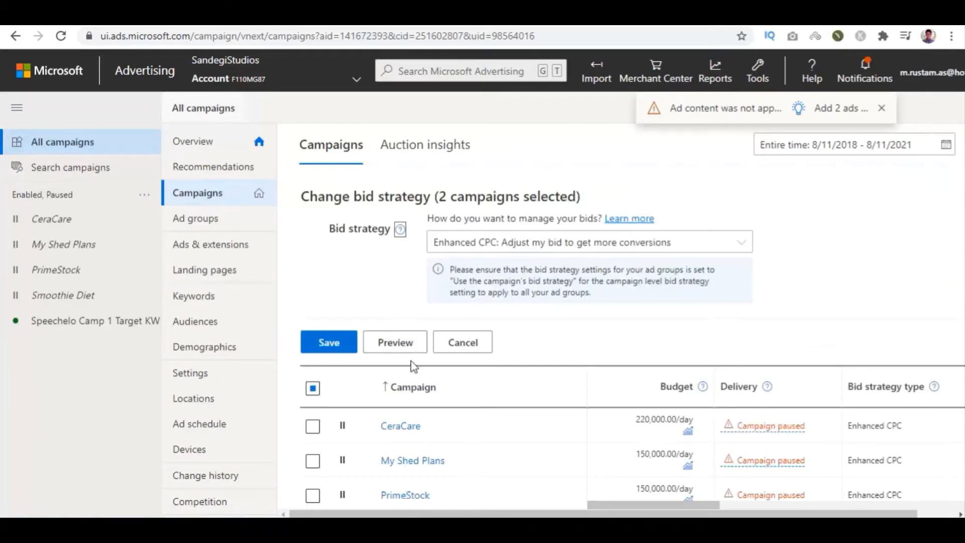
{"action": "left_click", "coordinate": [501, 243]}
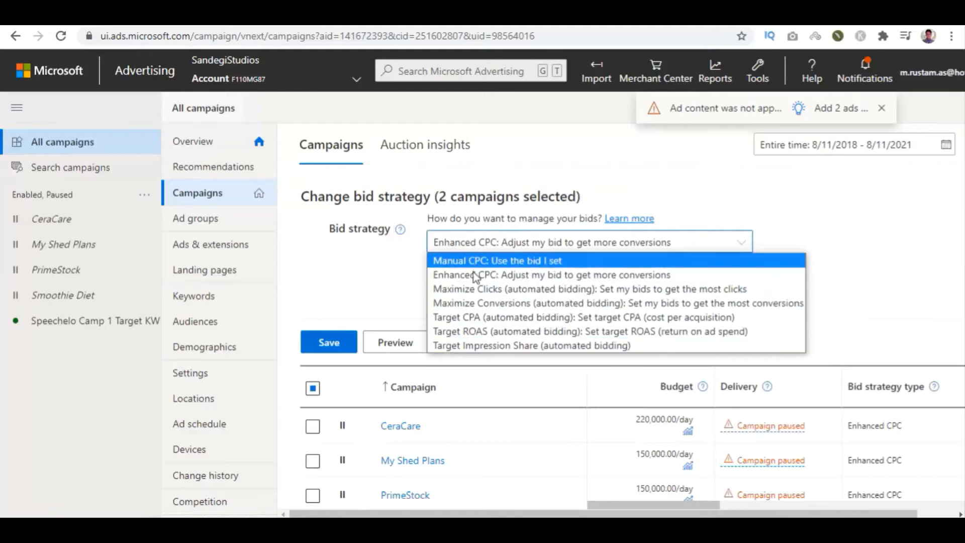
{"action": "left_click", "coordinate": [370, 360]}
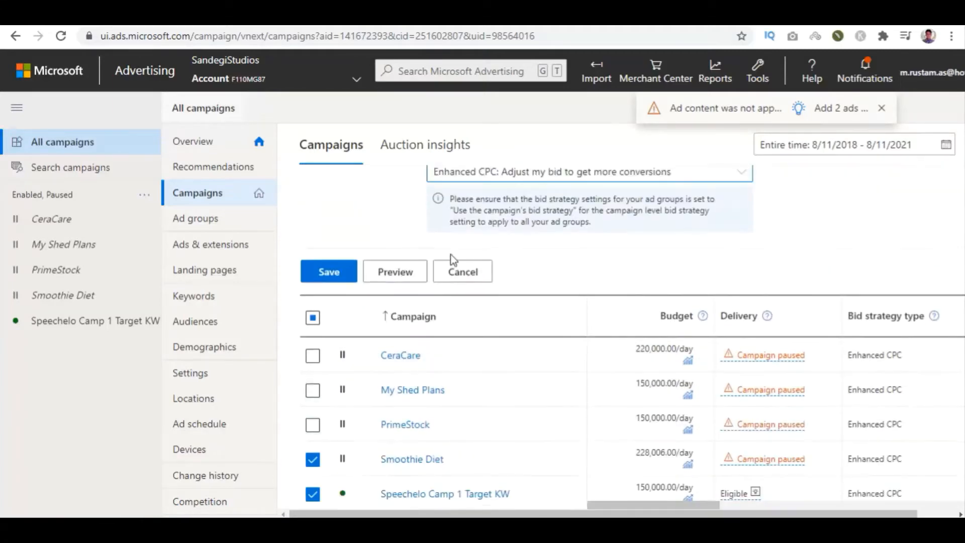
- Try the Target ROAS bid strategy for the two campaigns, and switch back to Enhanced CPC
{"action": "scroll", "coordinate": [452, 259], "scroll_direction": "up", "scroll_amount": 2}
{"action": "left_click", "coordinate": [502, 241]}
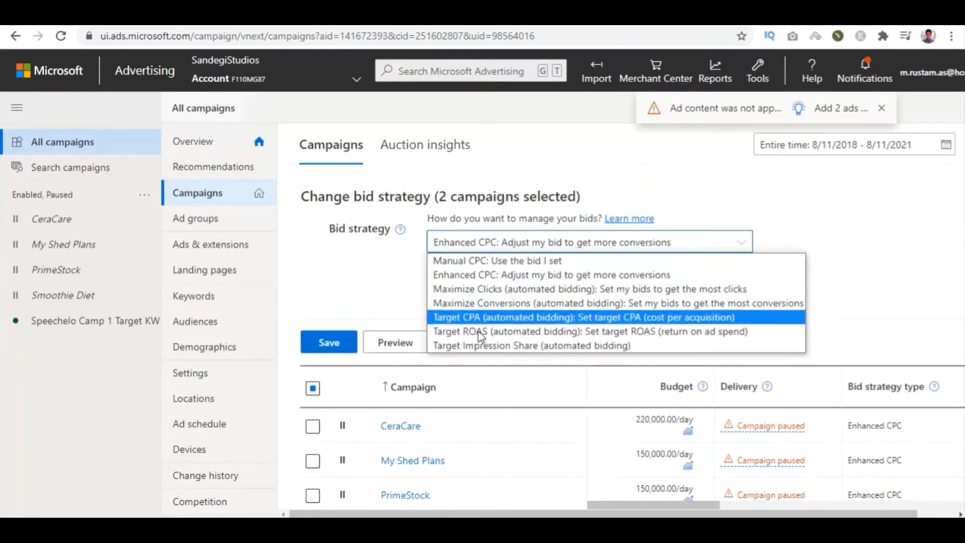
{"action": "left_click", "coordinate": [503, 317]}
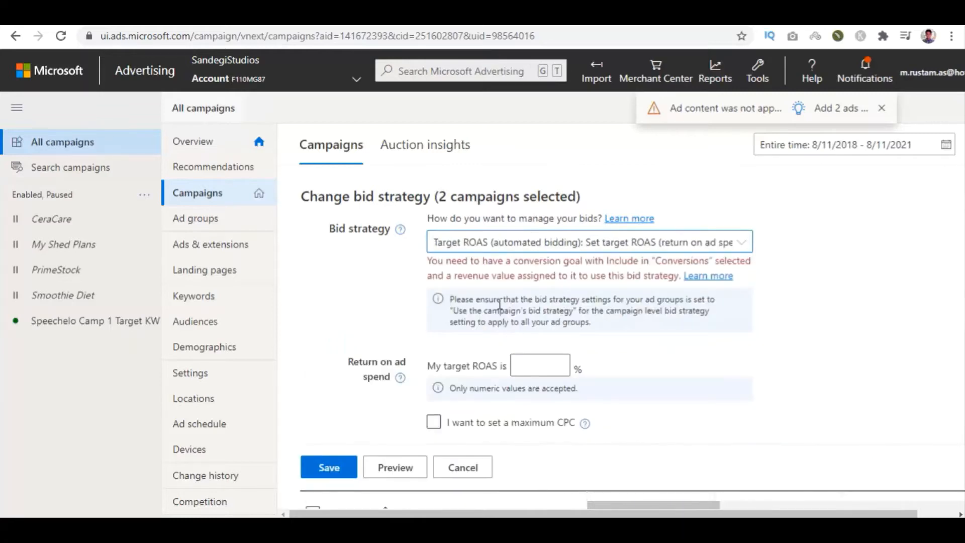
{"action": "left_click", "coordinate": [496, 243]}
{"action": "left_click", "coordinate": [492, 317]}
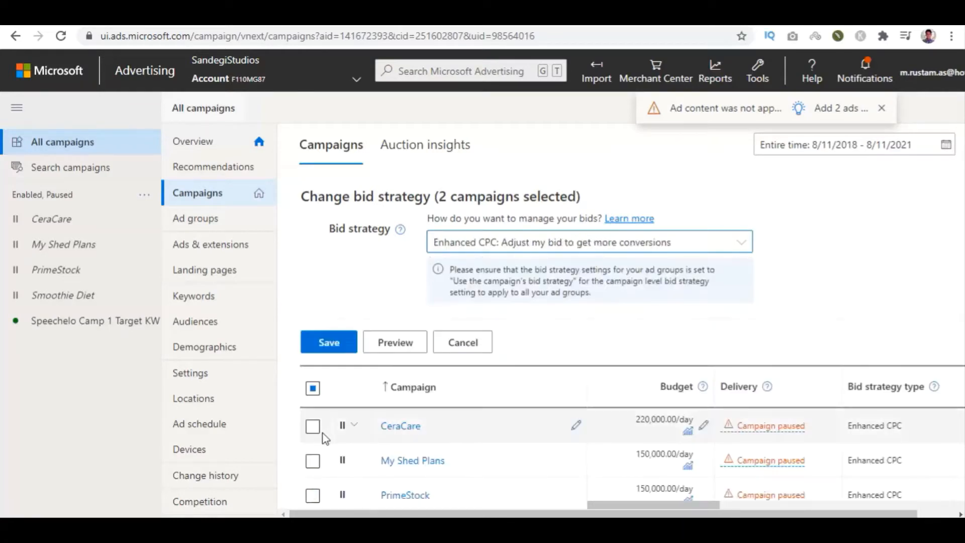
- Try including all five campaigns in the bid strategy change, and deselect CeraCare and My Shed Plans
{"action": "left_click", "coordinate": [313, 427]}
{"action": "left_click", "coordinate": [313, 389]}
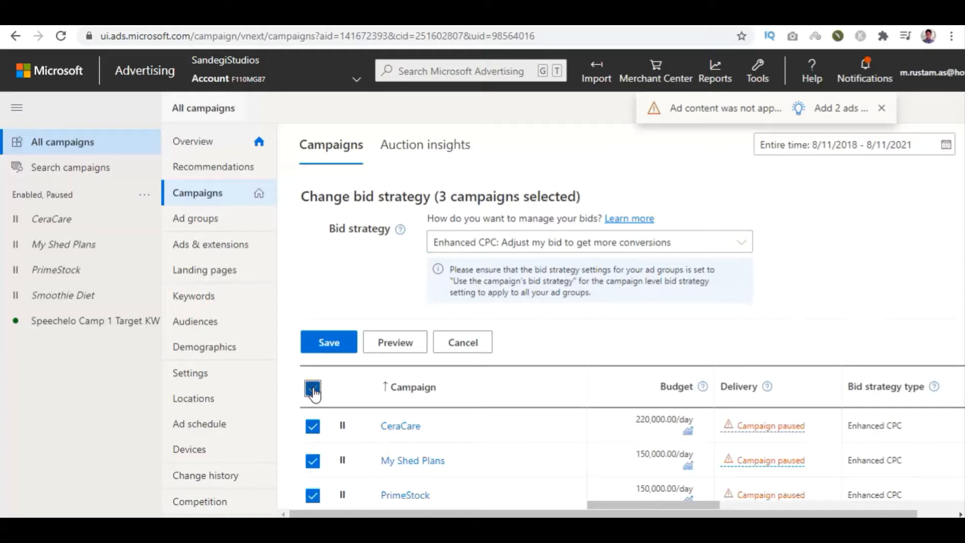
{"action": "left_click", "coordinate": [312, 389]}
{"action": "left_click", "coordinate": [312, 389]}
{"action": "left_click", "coordinate": [313, 426]}
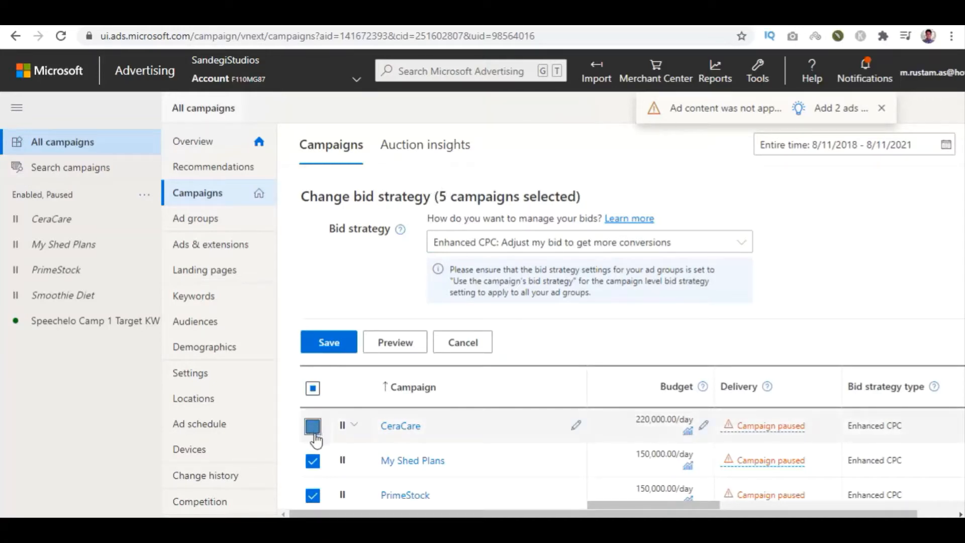
{"action": "left_click", "coordinate": [313, 460]}
- Choose Enhanced CPC for the three selected campaigns, and cancel the bulk bid strategy change
{"action": "scroll", "coordinate": [366, 373], "scroll_direction": "down", "scroll_amount": 3}
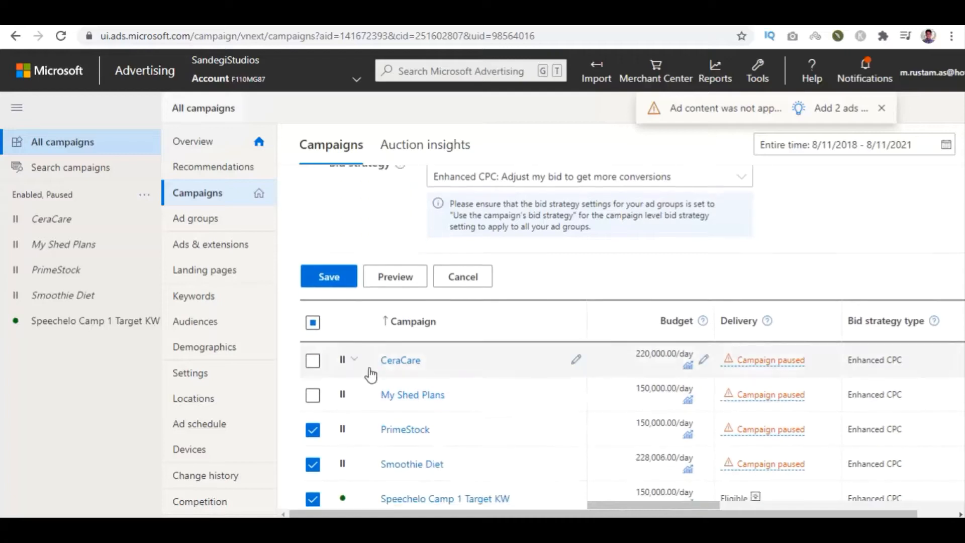
{"action": "scroll", "coordinate": [535, 213], "scroll_direction": "up", "scroll_amount": 3}
{"action": "left_click", "coordinate": [535, 243]}
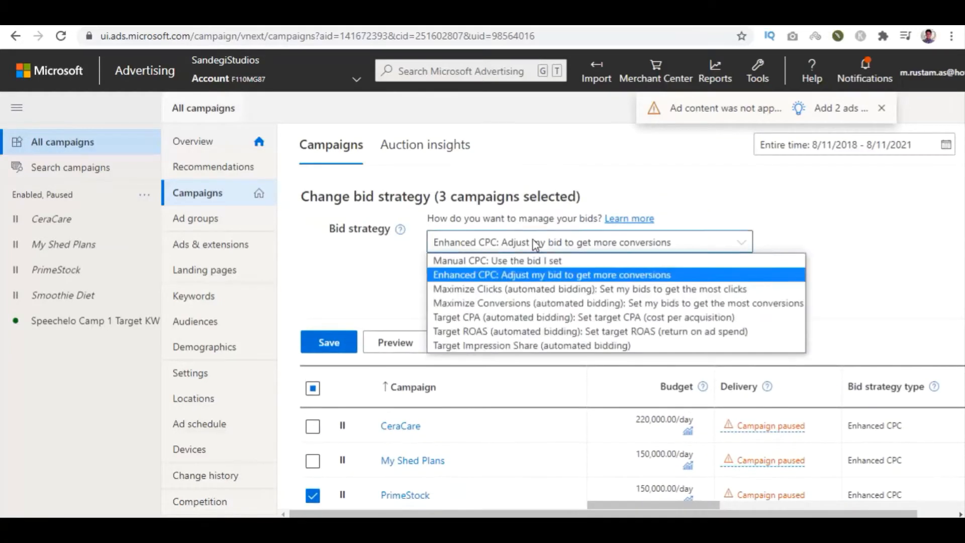
{"action": "left_click", "coordinate": [505, 280]}
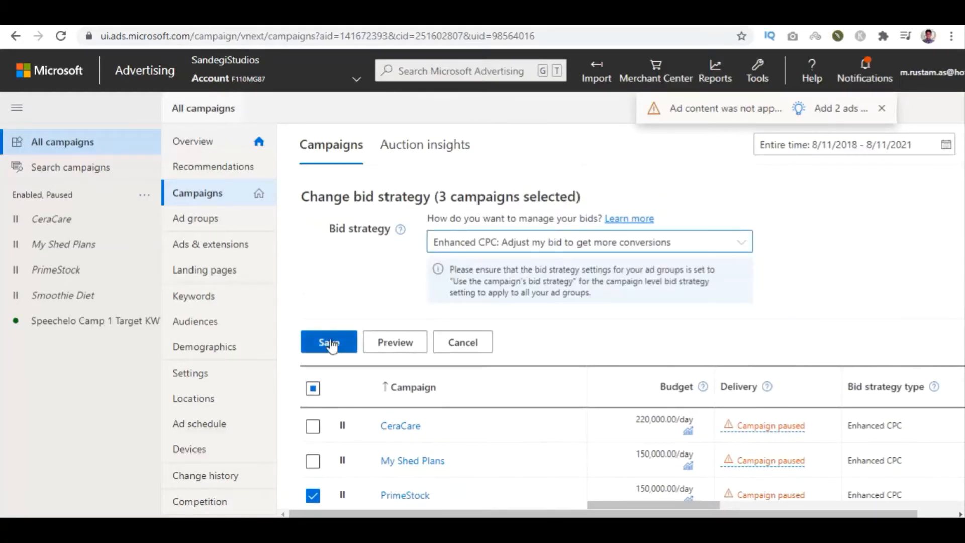
{"action": "left_click", "coordinate": [459, 342]}
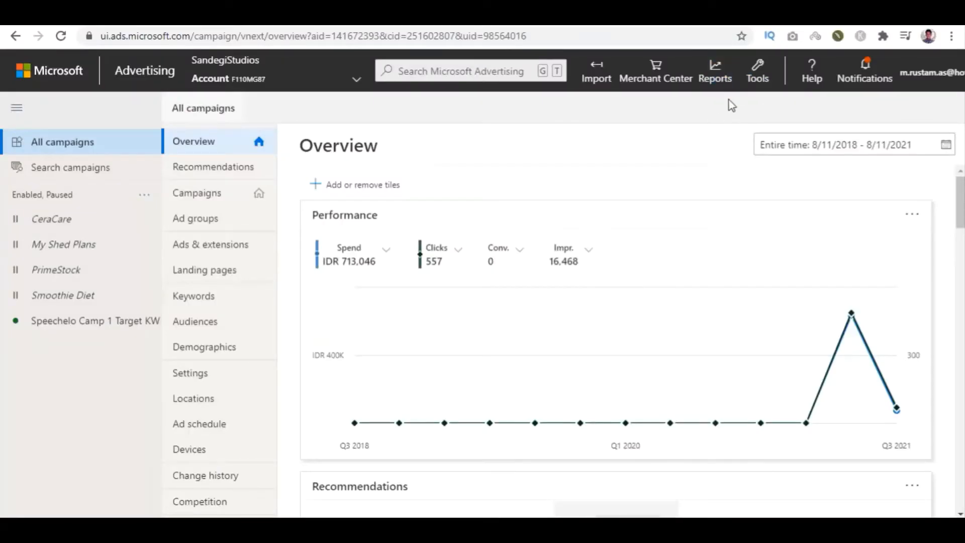
- View the account's billing summary and open the Add funds form
{"action": "left_click", "coordinate": [758, 72]}
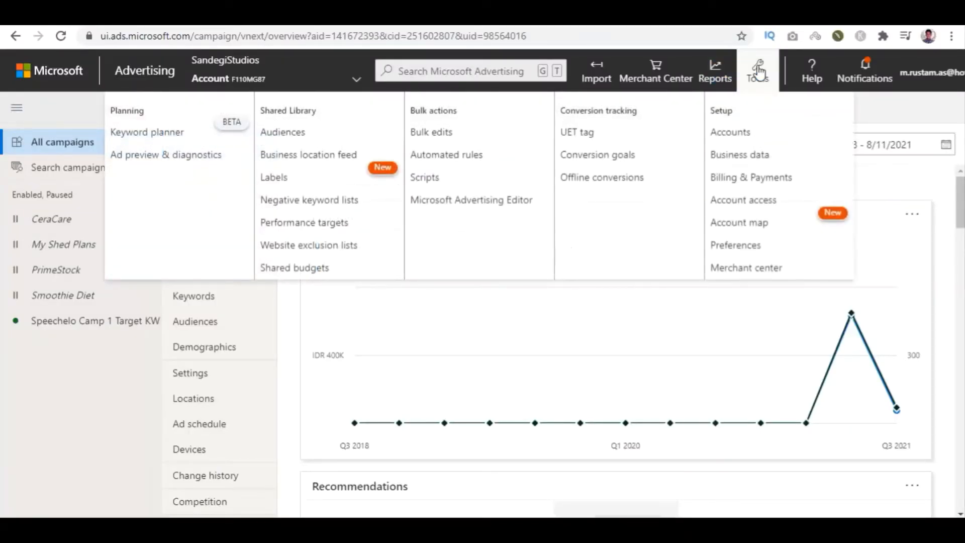
{"action": "left_click", "coordinate": [779, 178]}
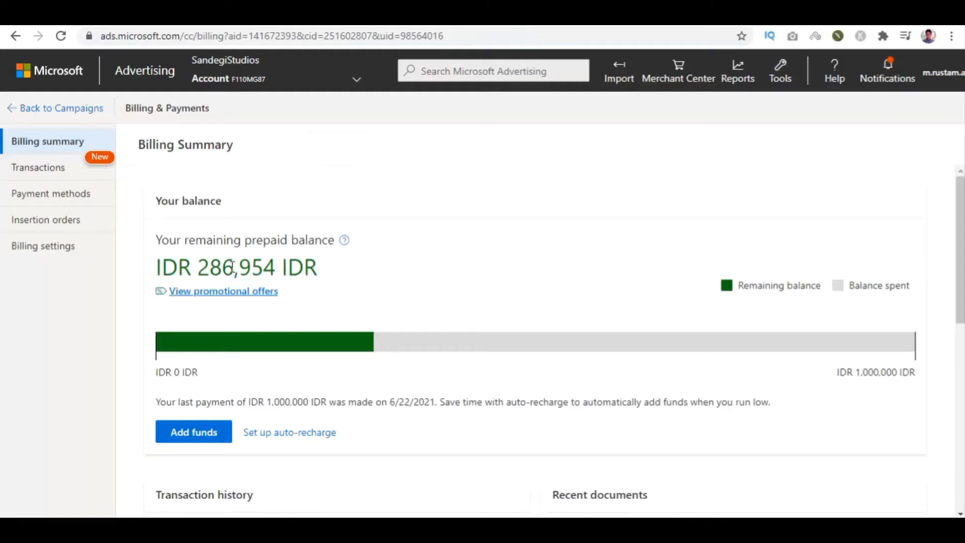
{"action": "scroll", "coordinate": [415, 208], "scroll_direction": "down", "scroll_amount": 3}
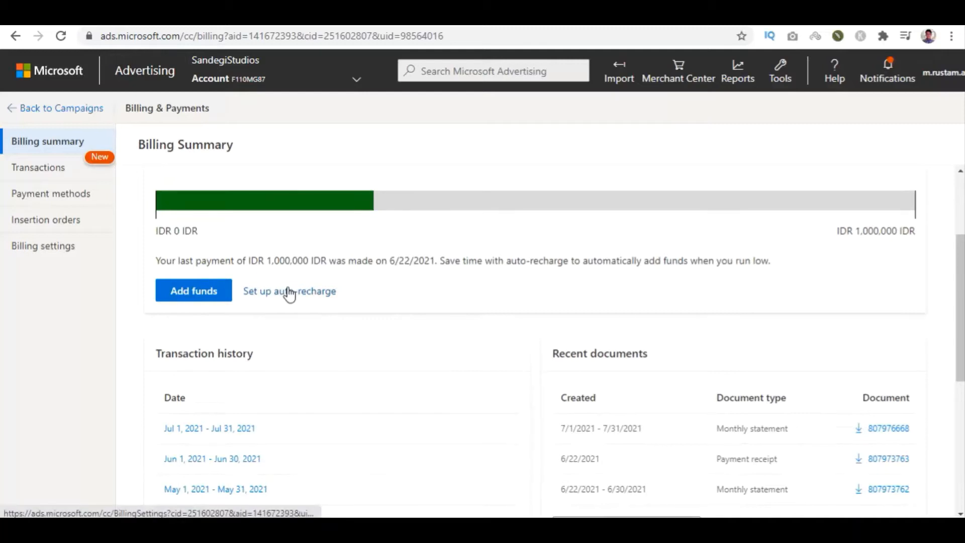
{"action": "left_click", "coordinate": [224, 296]}
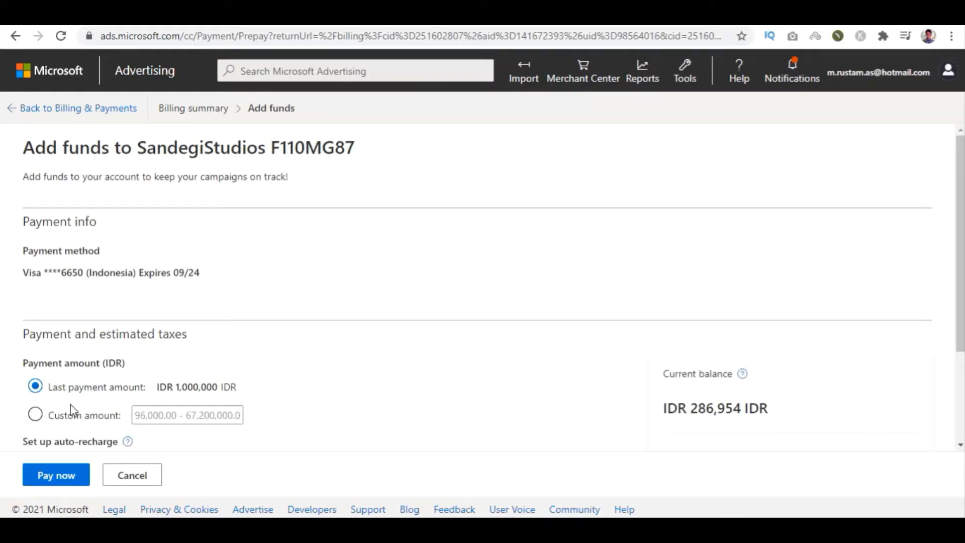
- Try a custom payment amount, switch back to the last payment amount, and return to Billing & Payments
{"action": "left_click", "coordinate": [36, 414]}
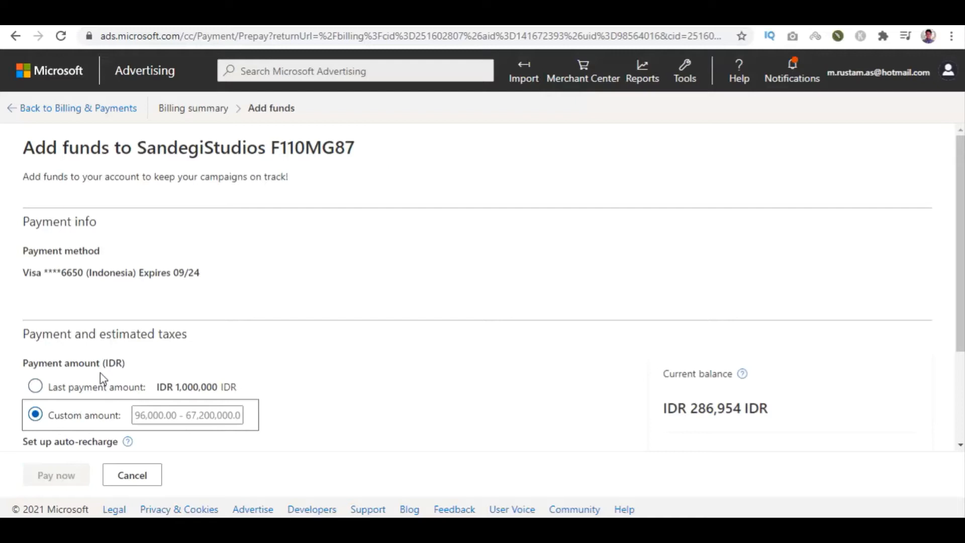
{"action": "left_click", "coordinate": [35, 386]}
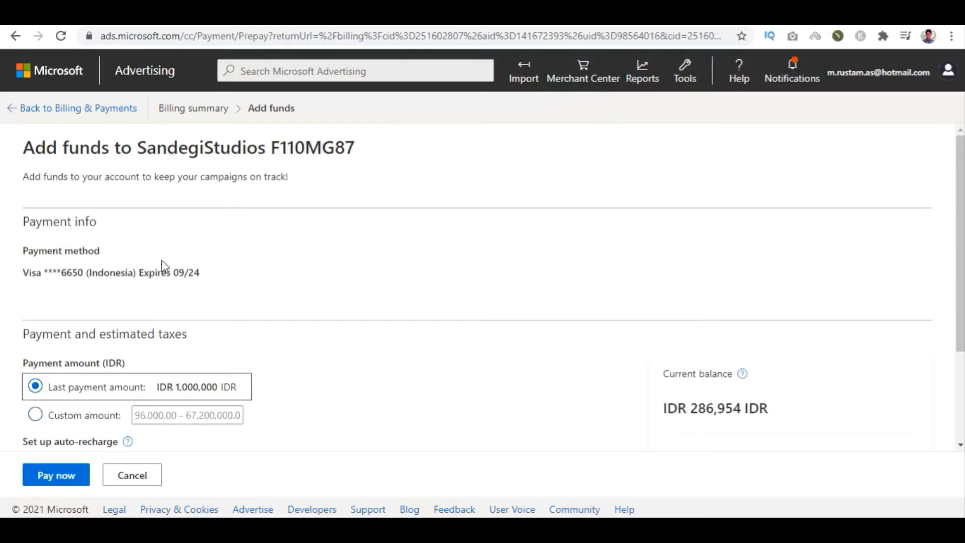
{"action": "scroll", "coordinate": [185, 264], "scroll_direction": "down", "scroll_amount": 3}
{"action": "scroll", "coordinate": [252, 330], "scroll_direction": "up", "scroll_amount": 3}
{"action": "left_click", "coordinate": [35, 110]}
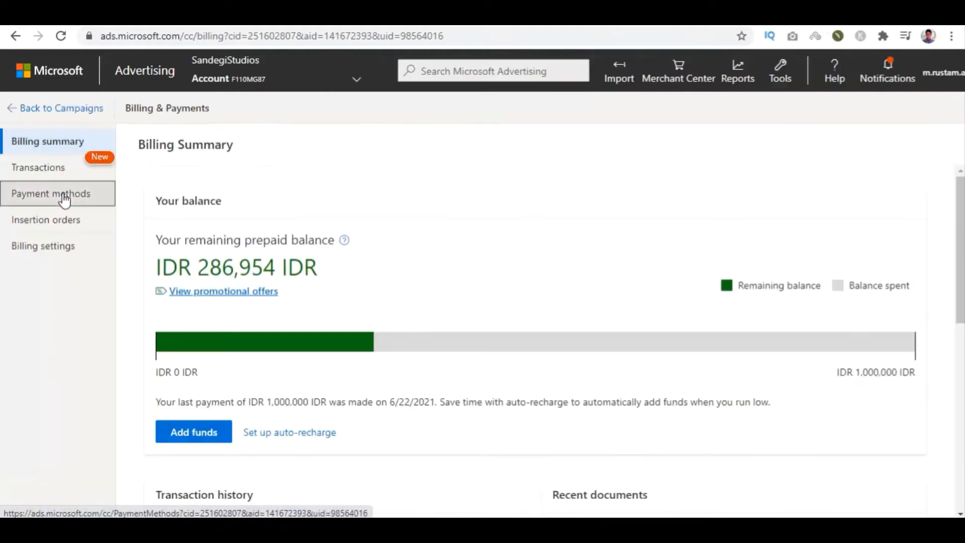
- Open the Add card form under payment methods and examine its country, Backup payment method, card detail and billing address fields
{"action": "left_click", "coordinate": [77, 199]}
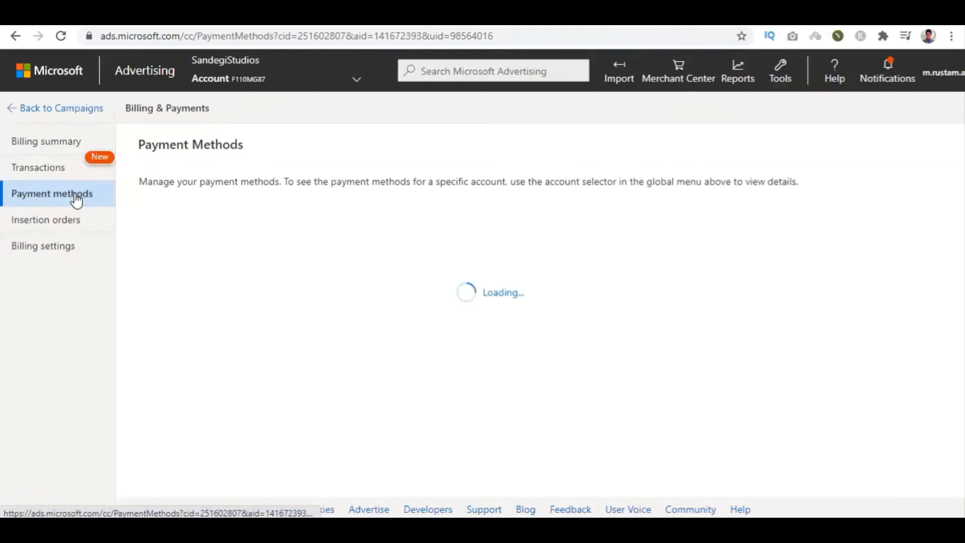
{"action": "left_click", "coordinate": [171, 227]}
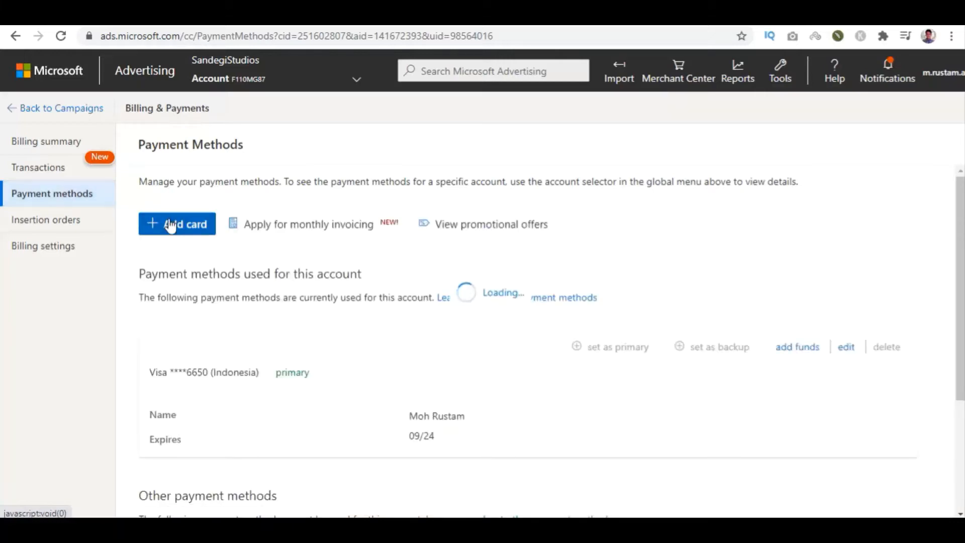
{"action": "left_click", "coordinate": [231, 273]}
{"action": "scroll", "coordinate": [234, 179], "scroll_direction": "up", "scroll_amount": 5}
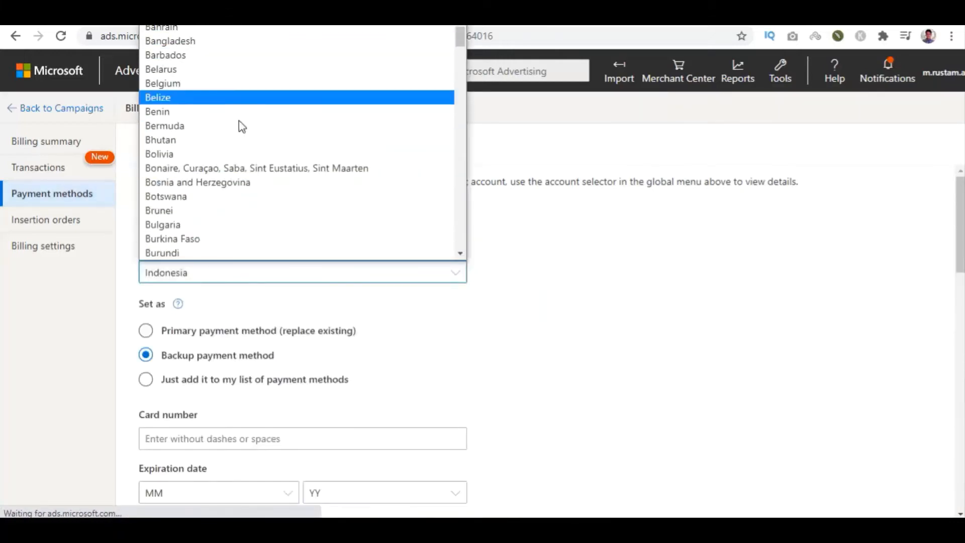
{"action": "left_click", "coordinate": [147, 355]}
{"action": "scroll", "coordinate": [243, 304], "scroll_direction": "down", "scroll_amount": 3}
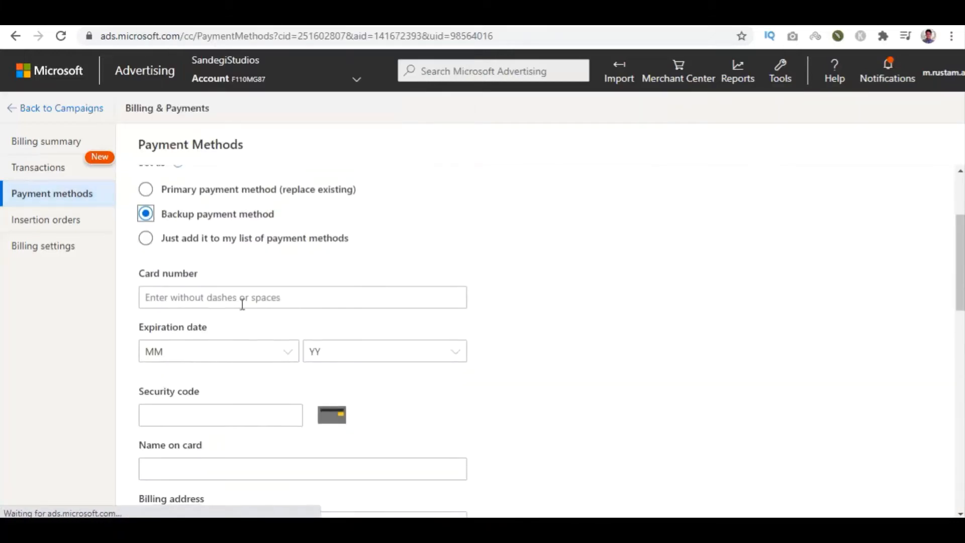
{"action": "scroll", "coordinate": [189, 457], "scroll_direction": "down", "scroll_amount": 3}
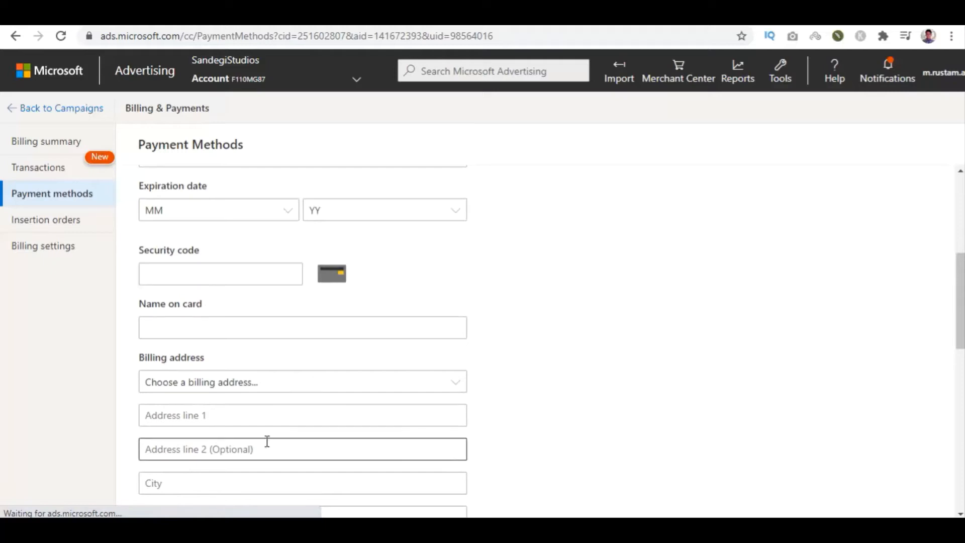
{"action": "scroll", "coordinate": [267, 442], "scroll_direction": "down", "scroll_amount": 3}
{"action": "scroll", "coordinate": [355, 317], "scroll_direction": "down", "scroll_amount": 3}
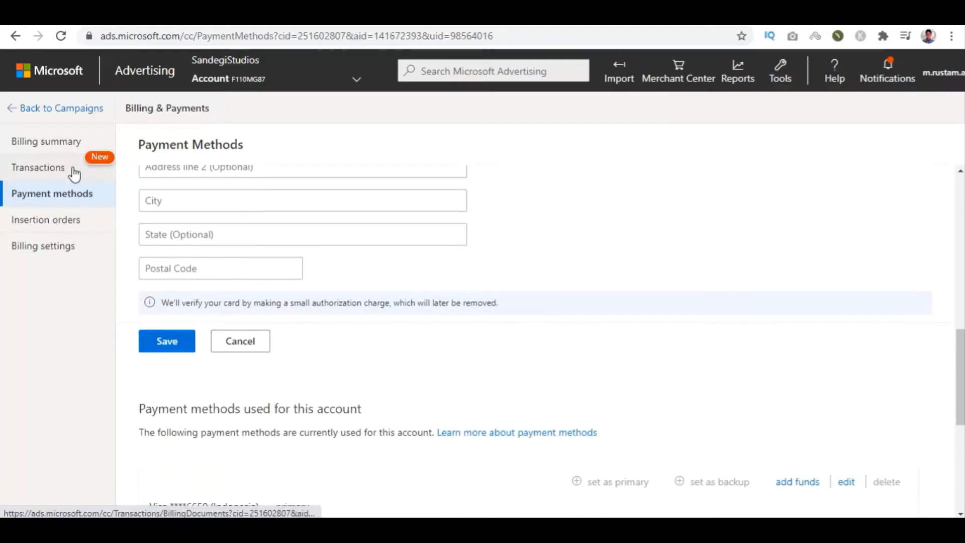
- Return to the billing summary, reopen the Add funds form, and choose a custom payment amount
{"action": "left_click", "coordinate": [36, 147]}
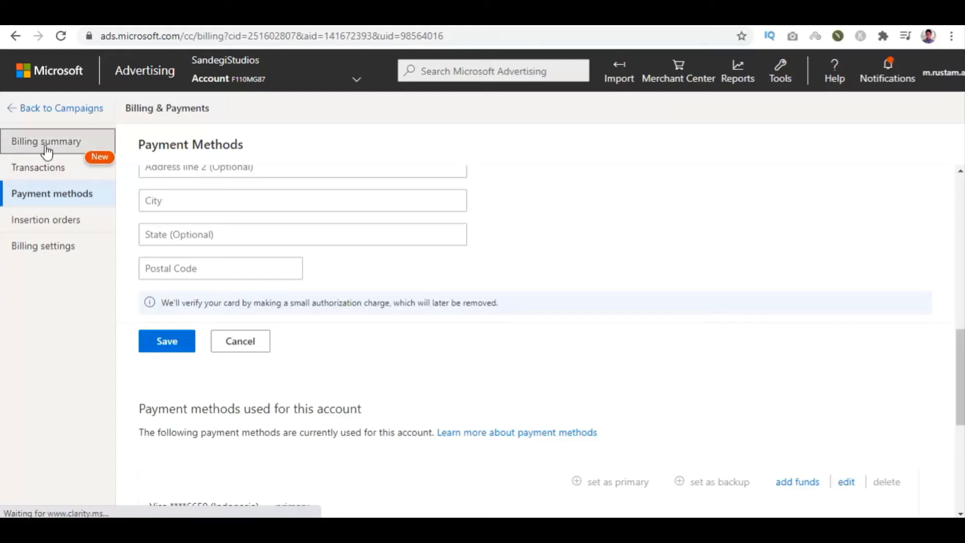
{"action": "left_click", "coordinate": [201, 227]}
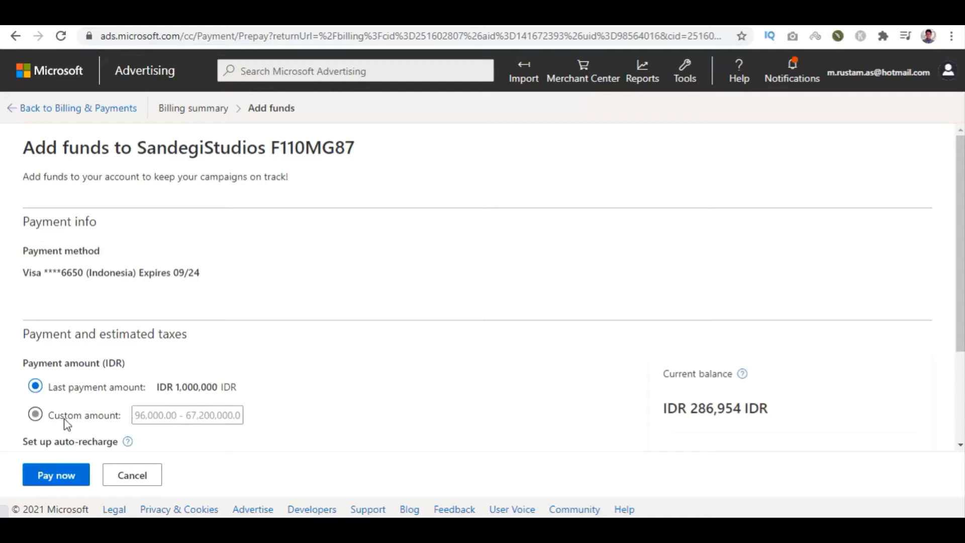
{"action": "left_click", "coordinate": [47, 416]}
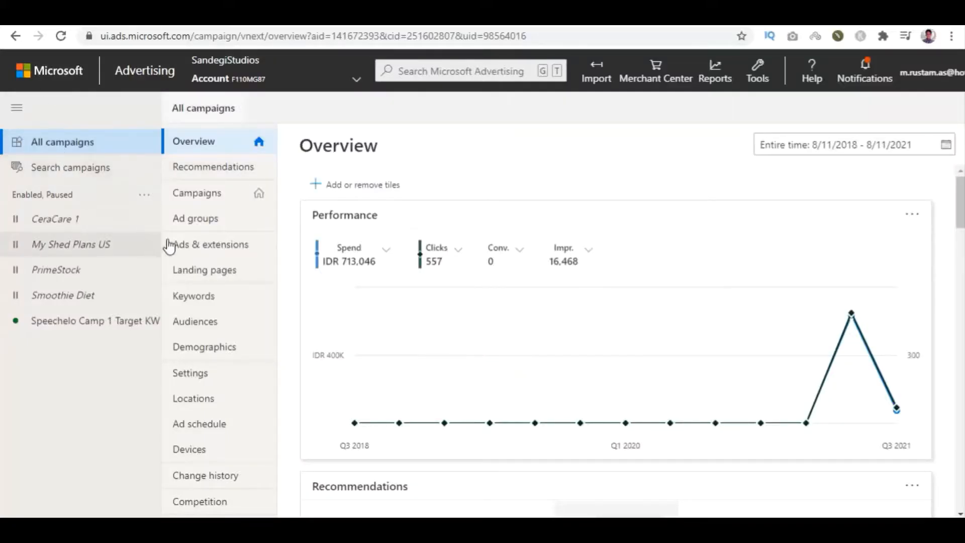
- Go to the Campaigns list, view the import option, and start creating a new campaign
{"action": "left_click", "coordinate": [233, 196]}
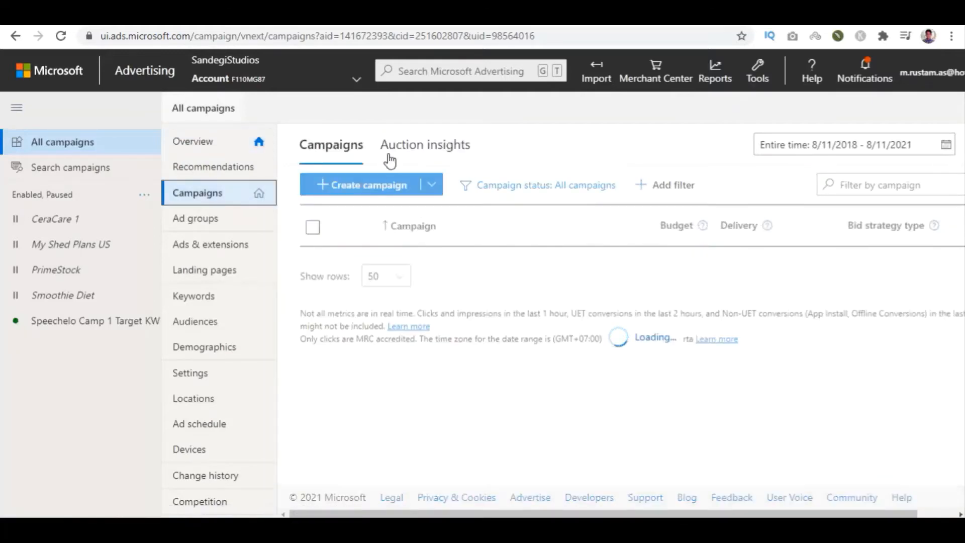
{"action": "left_click", "coordinate": [431, 186]}
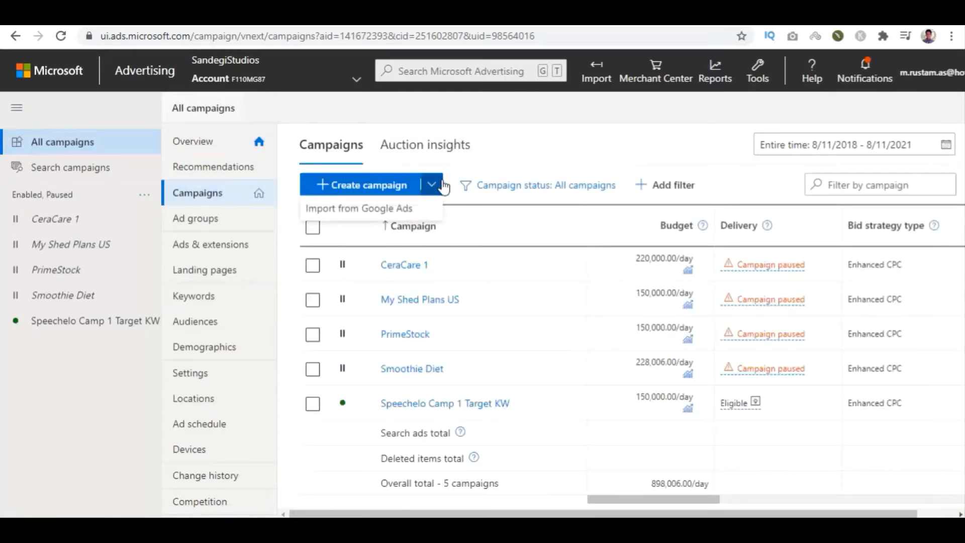
{"action": "left_click", "coordinate": [379, 189]}
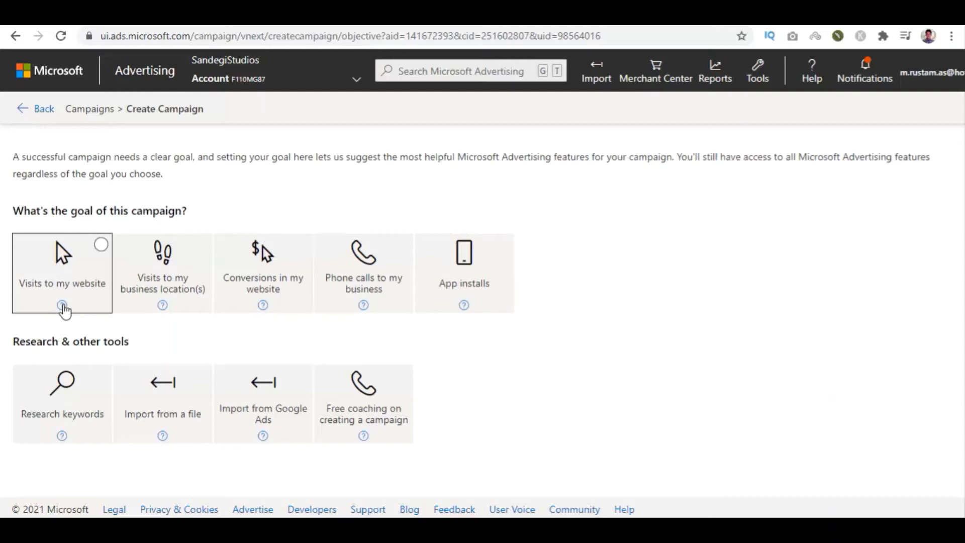
- Read the goal explanations for Visits to my website, App installs and Visits to my business location(s)
{"action": "left_click", "coordinate": [64, 306]}
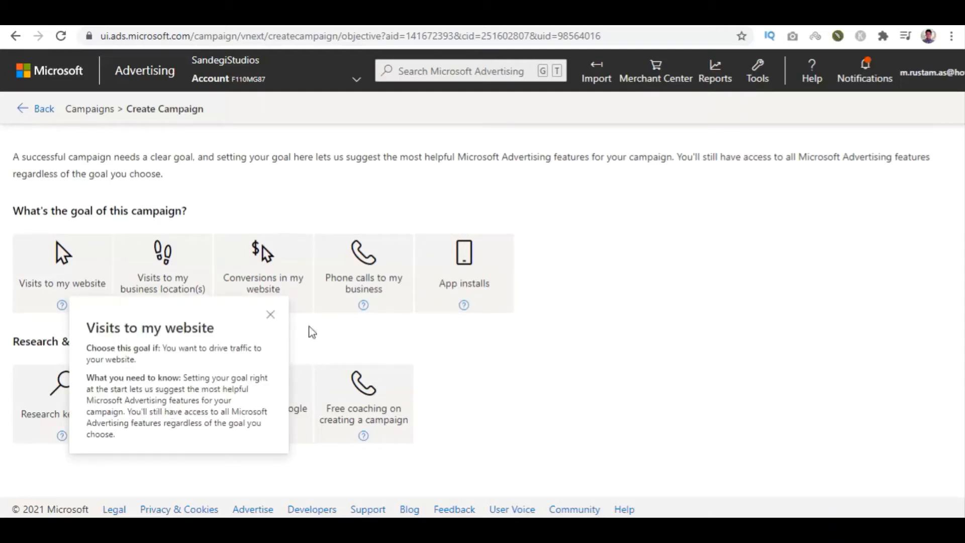
{"action": "left_click", "coordinate": [464, 306]}
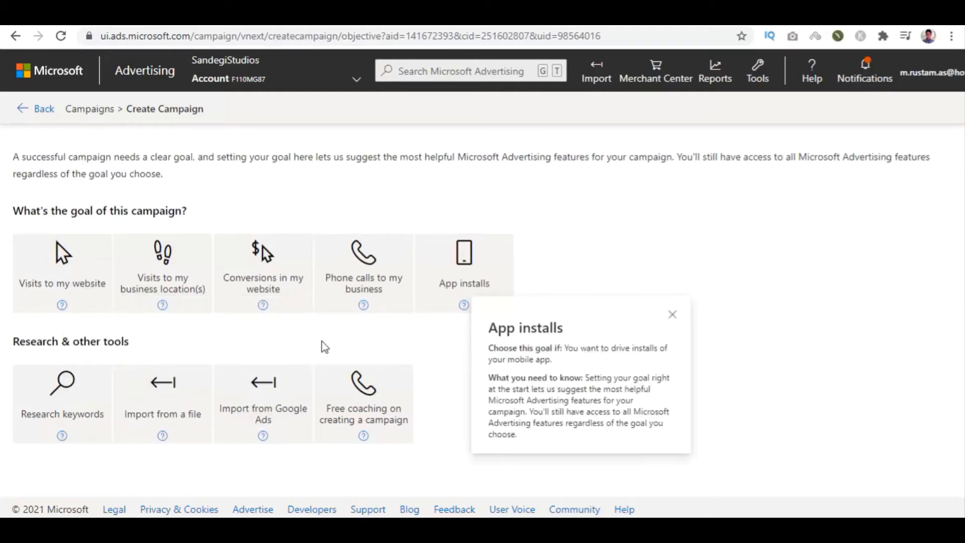
{"action": "left_click", "coordinate": [164, 306]}
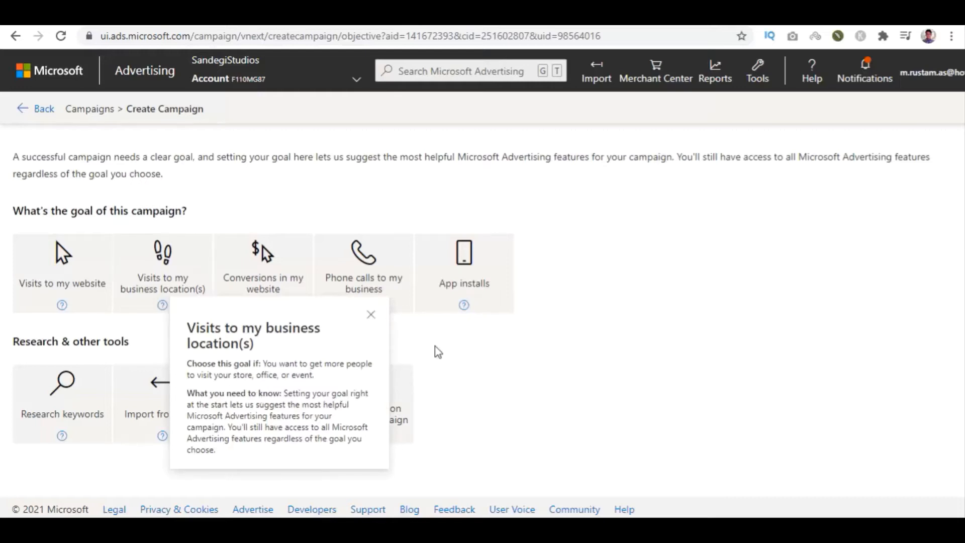
- Start a new campaign from the Campaigns list with Visits to my website as its goal
{"action": "left_click", "coordinate": [263, 307]}
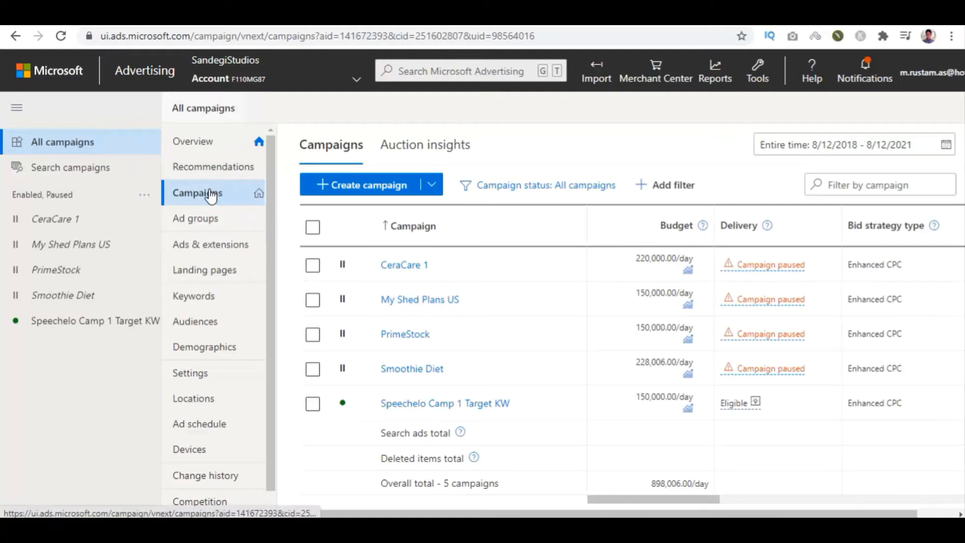
{"action": "left_click", "coordinate": [336, 187]}
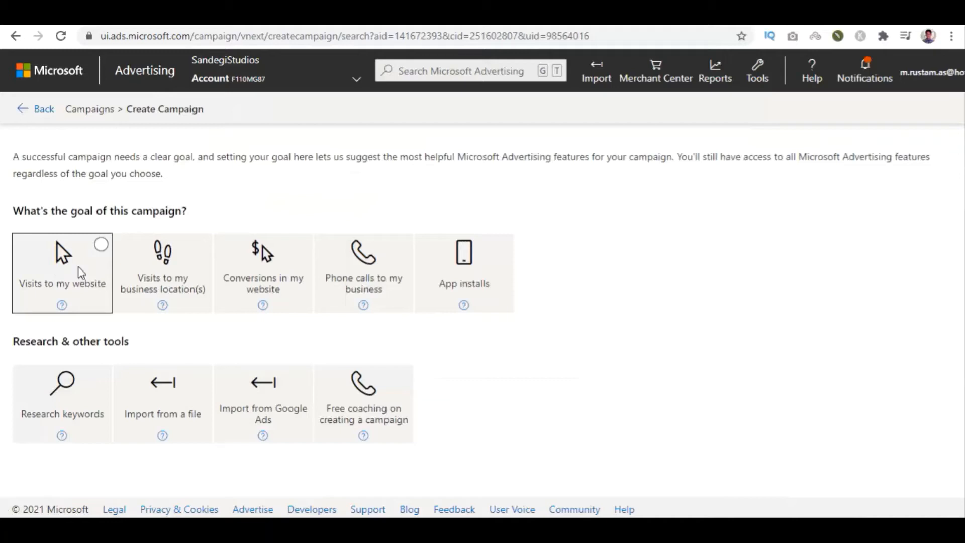
{"action": "left_click", "coordinate": [80, 271]}
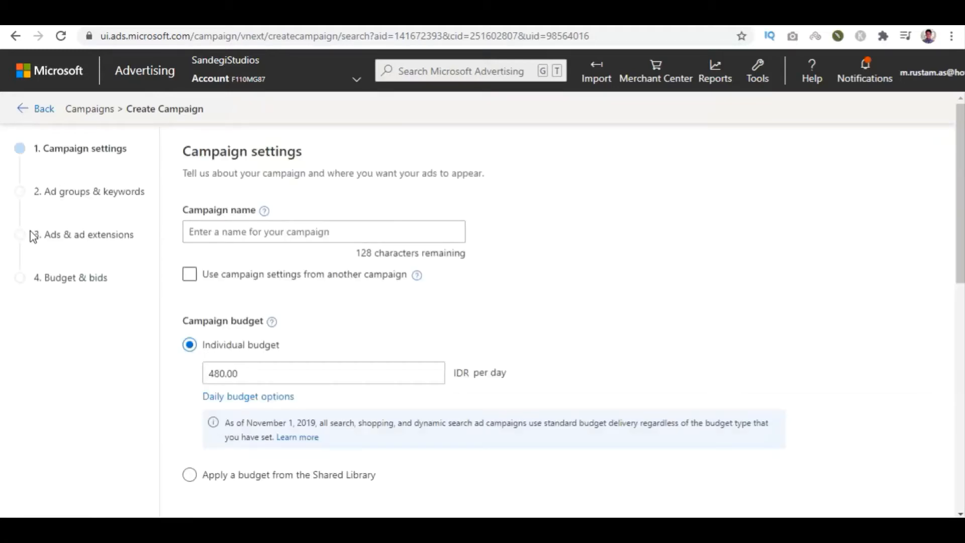
- Name the campaign "Your campaign name here"
{"action": "left_click", "coordinate": [233, 235]}
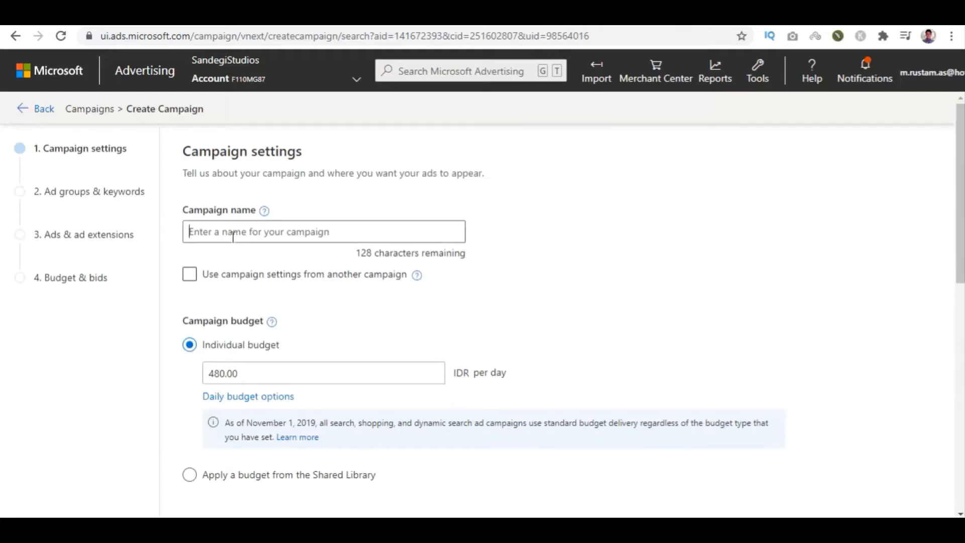
{"action": "type", "text": "Your c"}
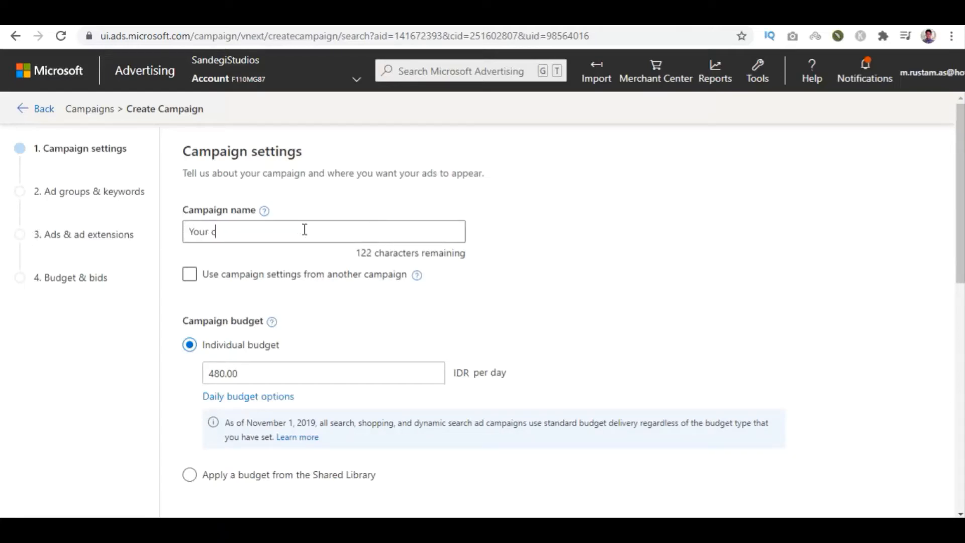
{"action": "type", "text": "ampaign name here"}
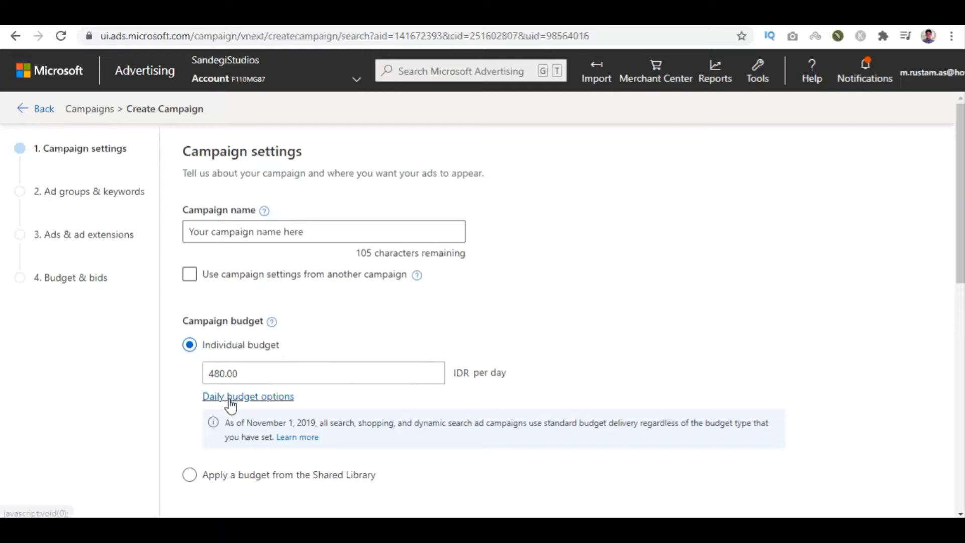
- Show the daily budget options and set the campaign's individual budget to 100000 IDR per day
{"action": "scroll", "coordinate": [237, 400], "scroll_direction": "down", "scroll_amount": 3}
{"action": "left_click", "coordinate": [261, 256]}
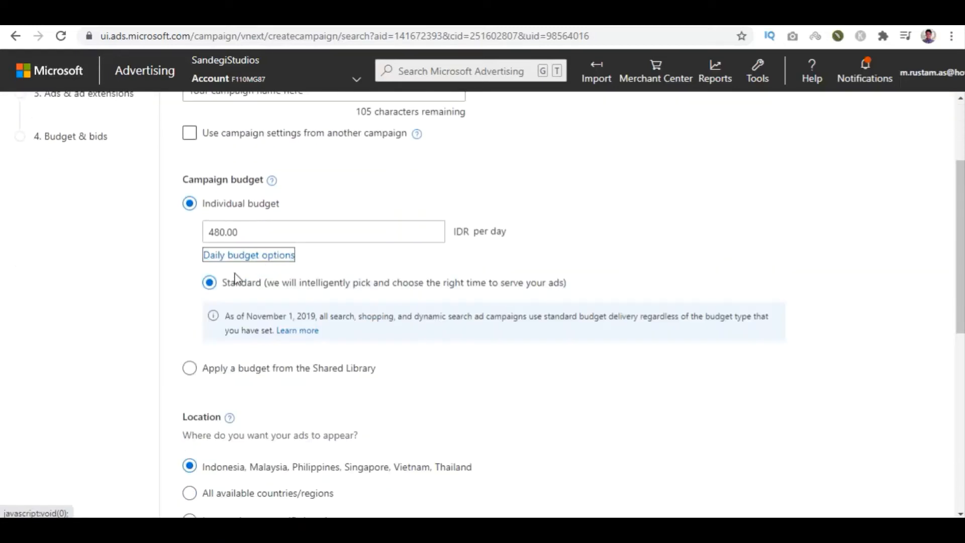
{"action": "triple_click", "coordinate": [270, 228]}
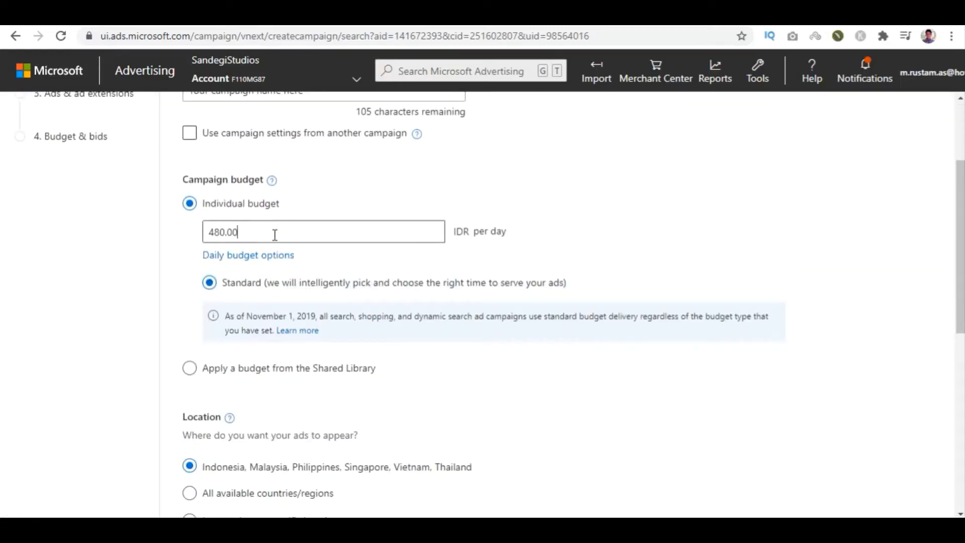
{"action": "type", "text": "100000"}
{"action": "scroll", "coordinate": [405, 295], "scroll_direction": "down", "scroll_amount": 2}
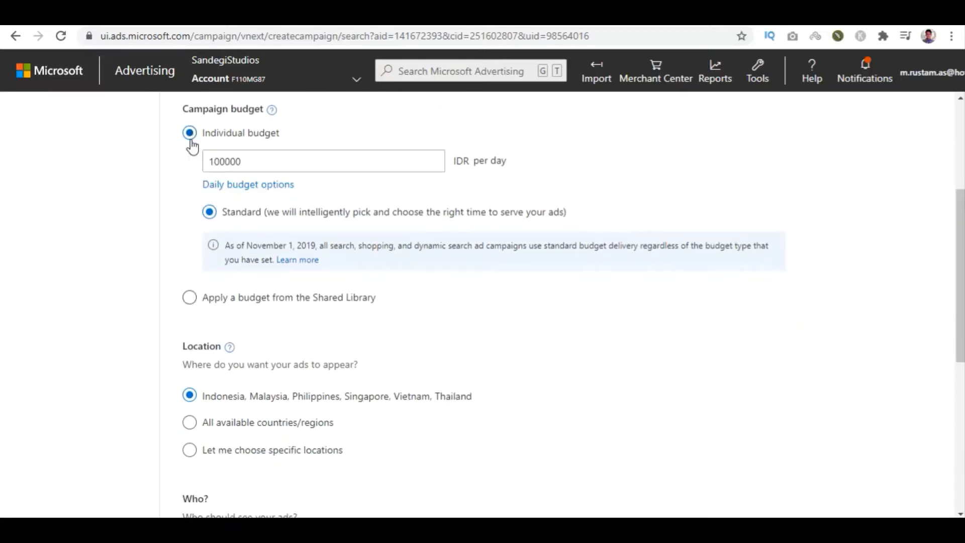
- Choose specific locations for the ads and target the United States as a country/region
{"action": "scroll", "coordinate": [259, 213], "scroll_direction": "down", "scroll_amount": 2}
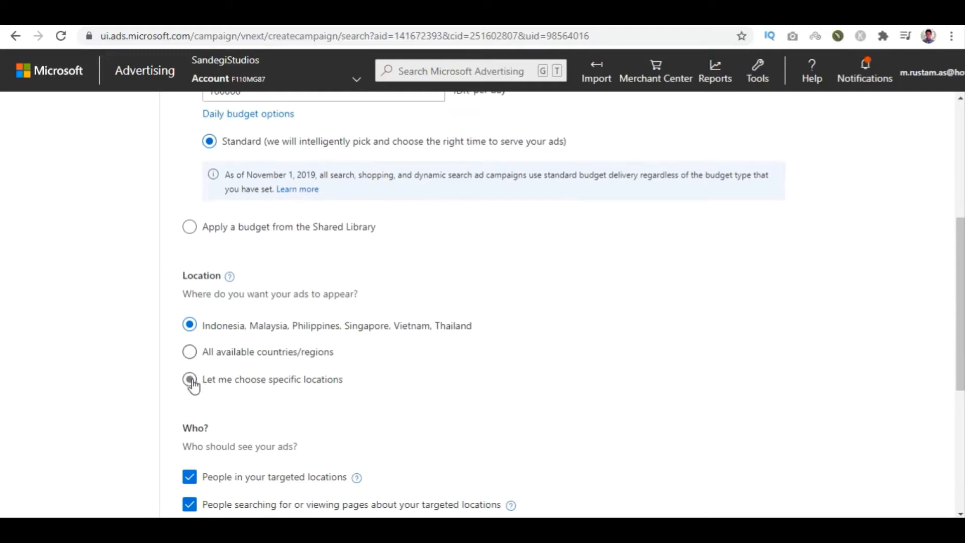
{"action": "left_click", "coordinate": [190, 382]}
{"action": "scroll", "coordinate": [312, 362], "scroll_direction": "down", "scroll_amount": 3}
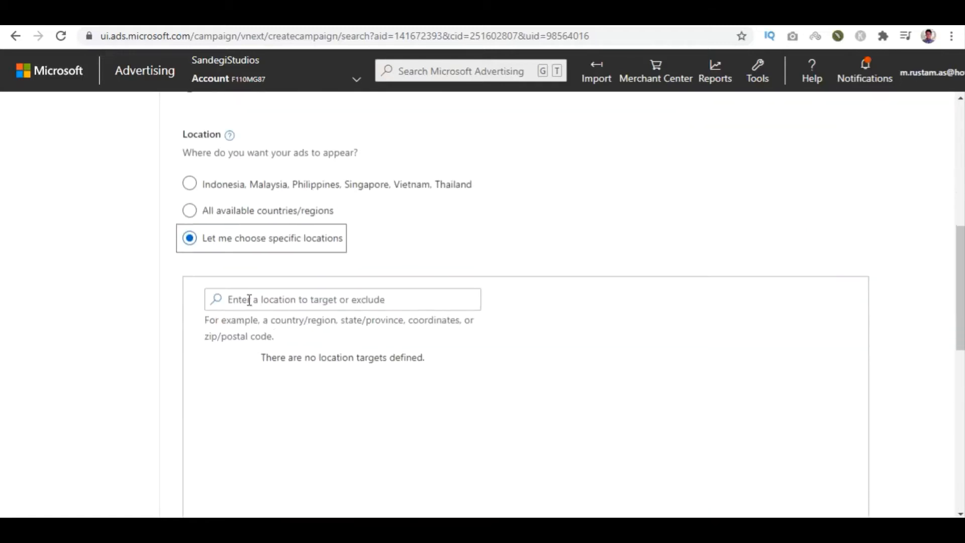
{"action": "left_click", "coordinate": [288, 300]}
{"action": "type", "text": "united states"}
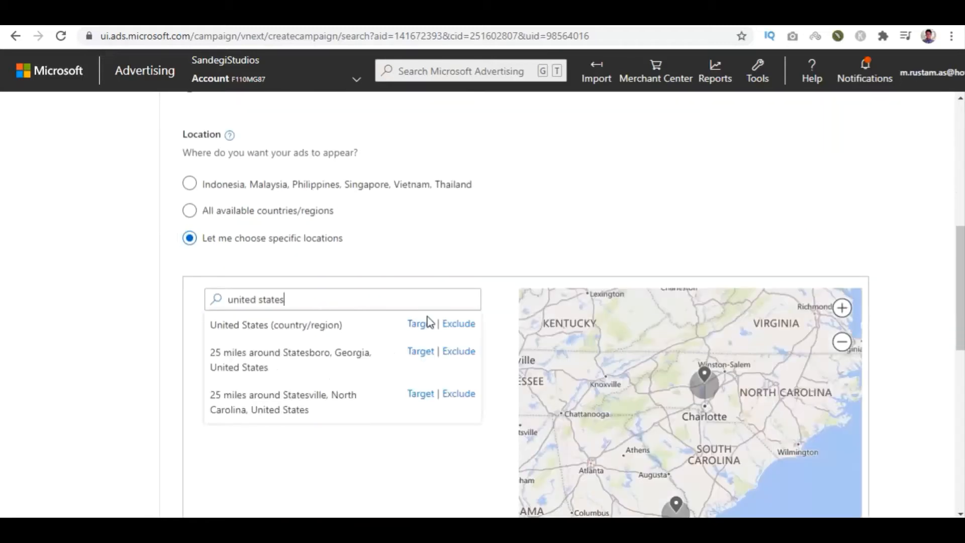
{"action": "left_click", "coordinate": [427, 325]}
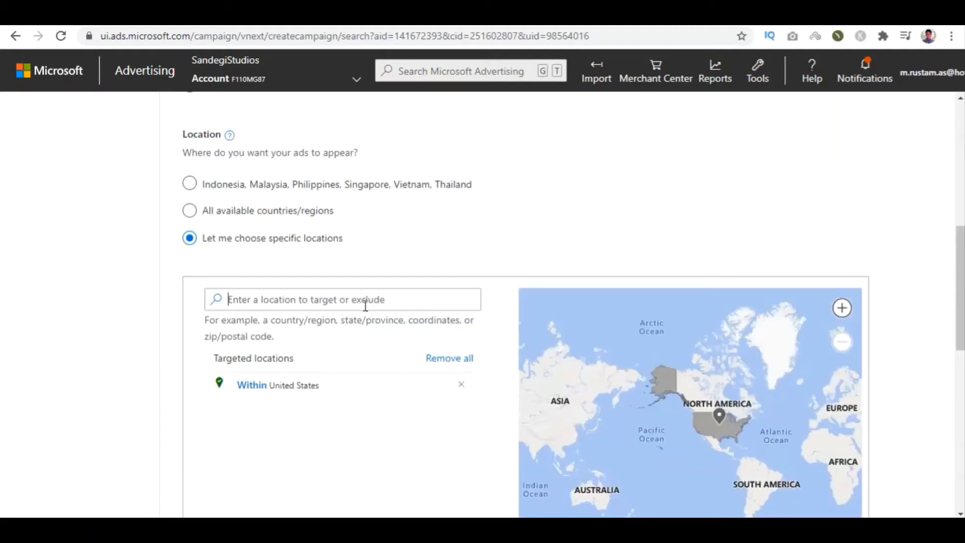
- Add Australia (country/region) to the targeted locations and remove it again
{"action": "left_click", "coordinate": [366, 306]}
{"action": "type", "text": "australia"}
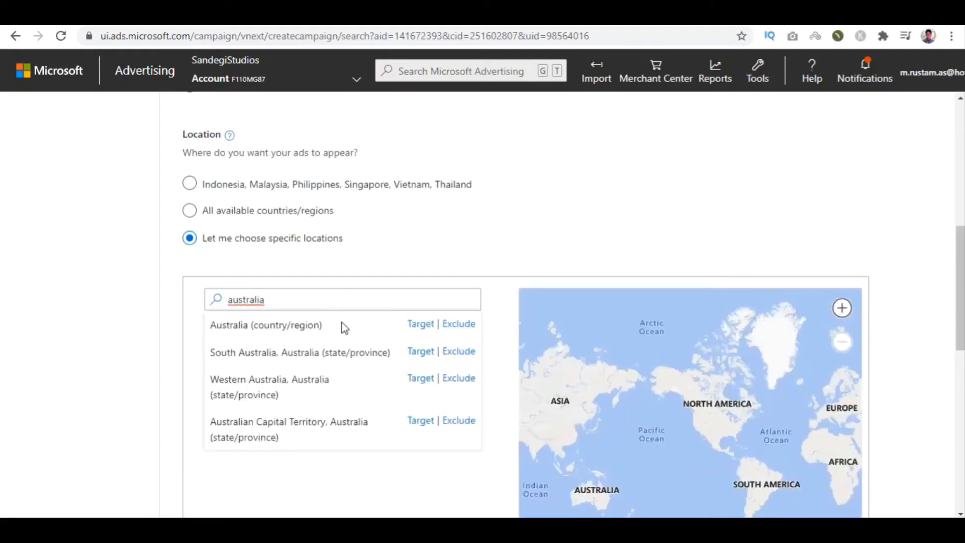
{"action": "left_click", "coordinate": [419, 325]}
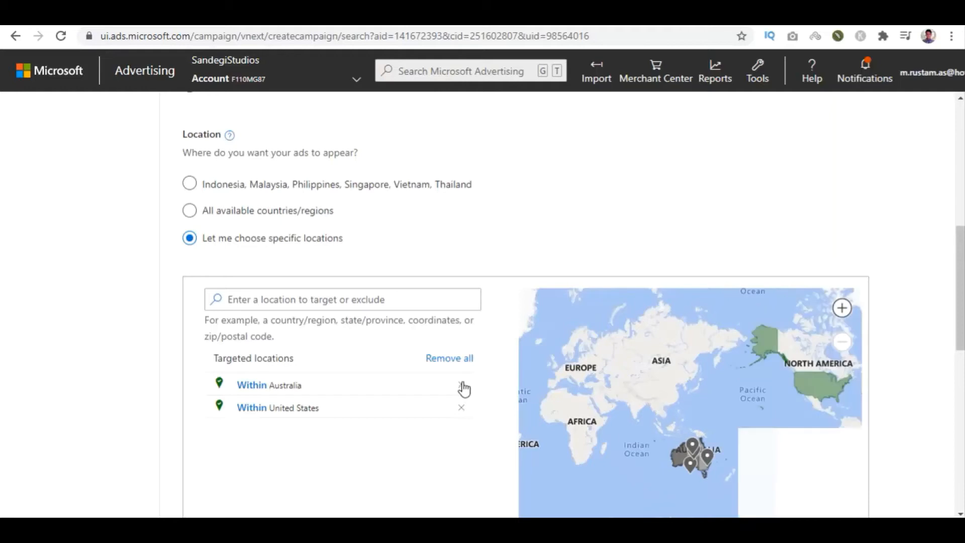
{"action": "left_click", "coordinate": [461, 386]}
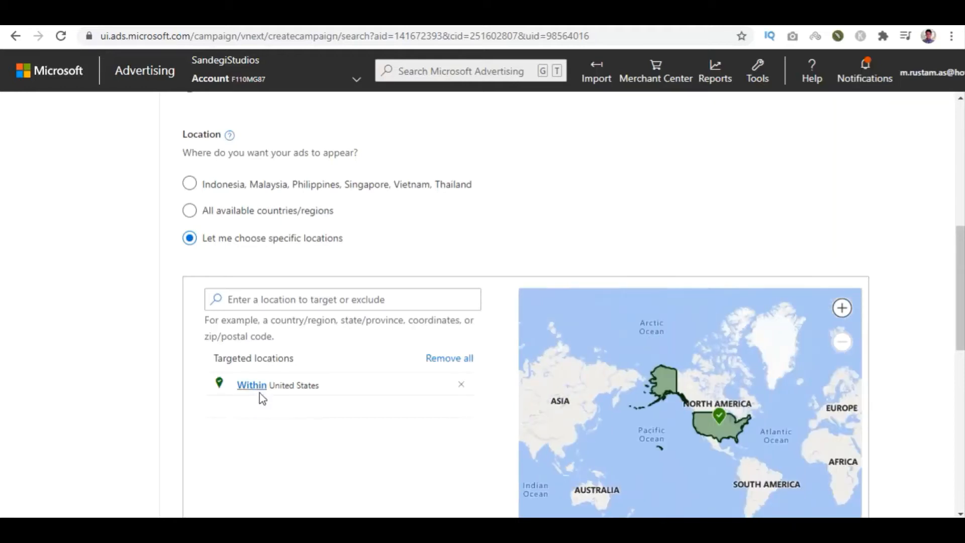
- Limit the audience to People in your targeted locations, read that option's explanation, and save the campaign settings
{"action": "scroll", "coordinate": [141, 304], "scroll_direction": "down", "scroll_amount": 8}
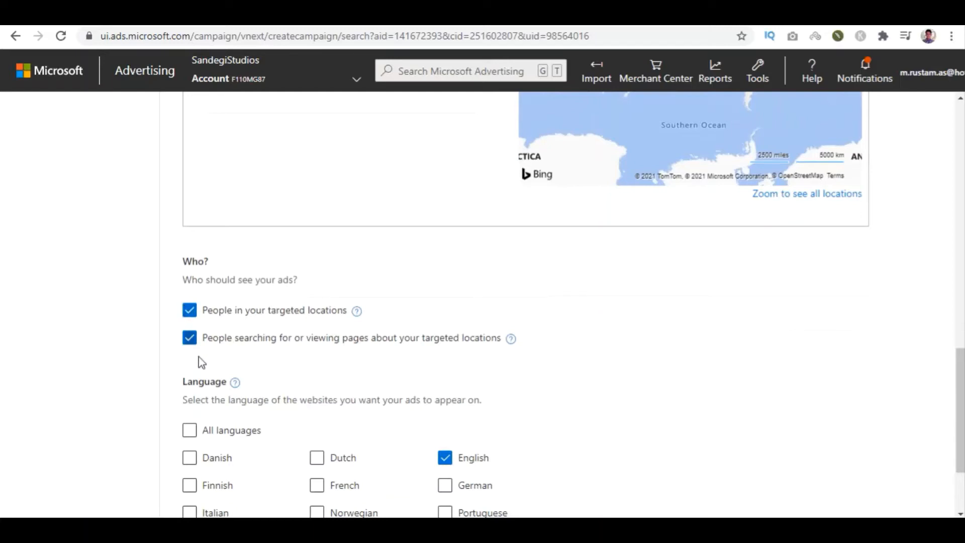
{"action": "left_click", "coordinate": [191, 338]}
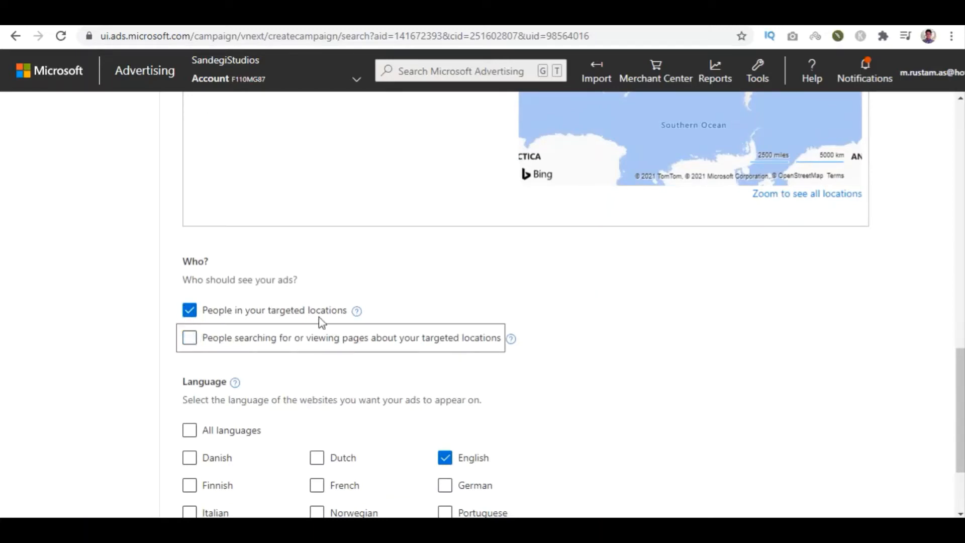
{"action": "left_click", "coordinate": [360, 314]}
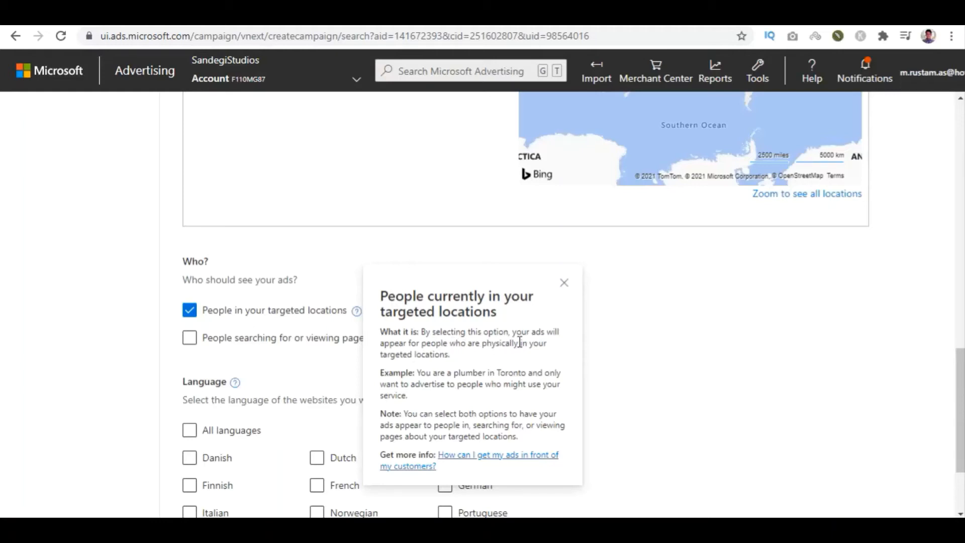
{"action": "left_click", "coordinate": [564, 284]}
{"action": "scroll", "coordinate": [342, 317], "scroll_direction": "down", "scroll_amount": 3}
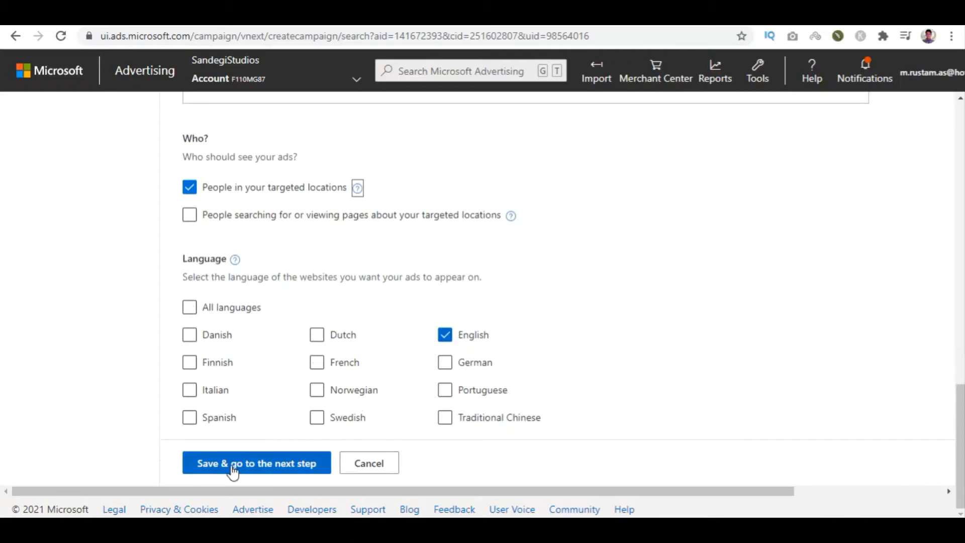
{"action": "left_click", "coordinate": [266, 458]}
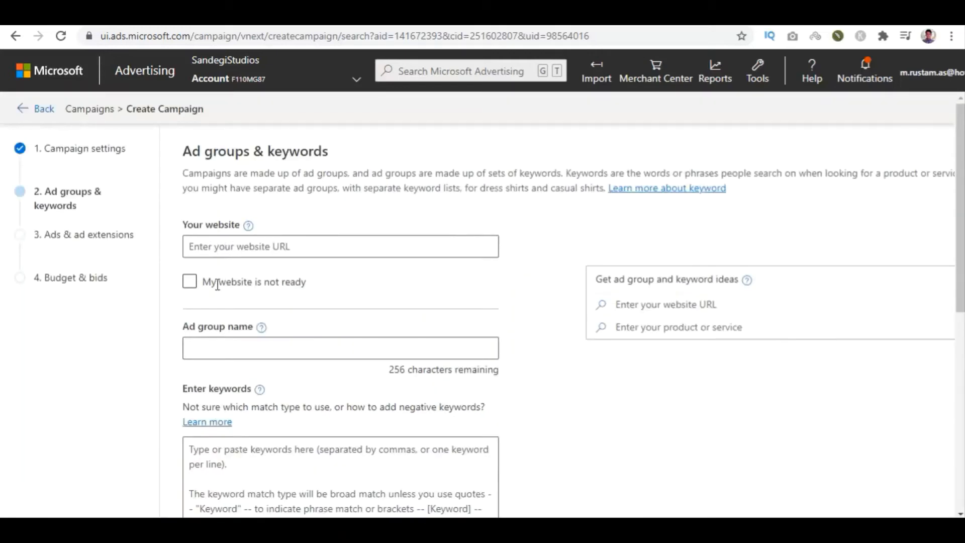
{"action": "left_click", "coordinate": [190, 285]}
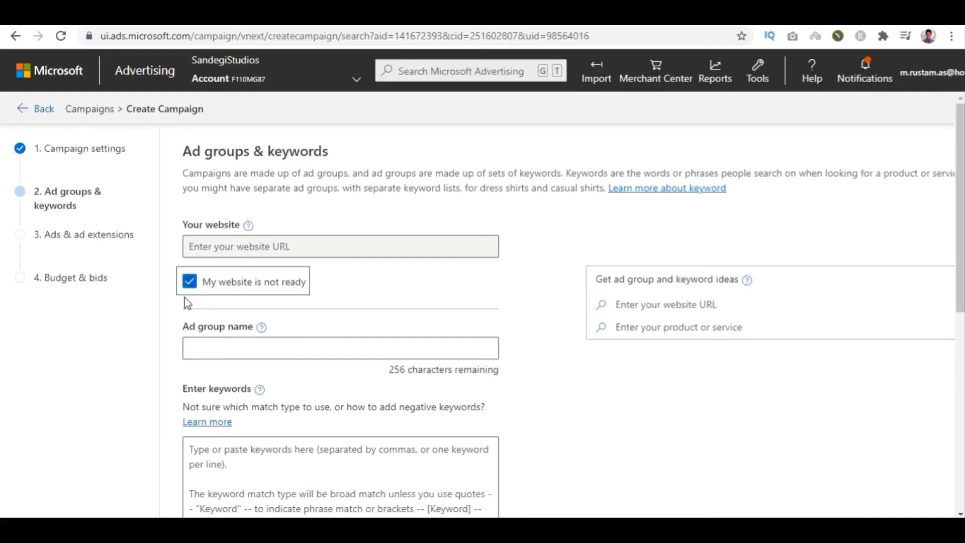
{"action": "left_click", "coordinate": [189, 282]}
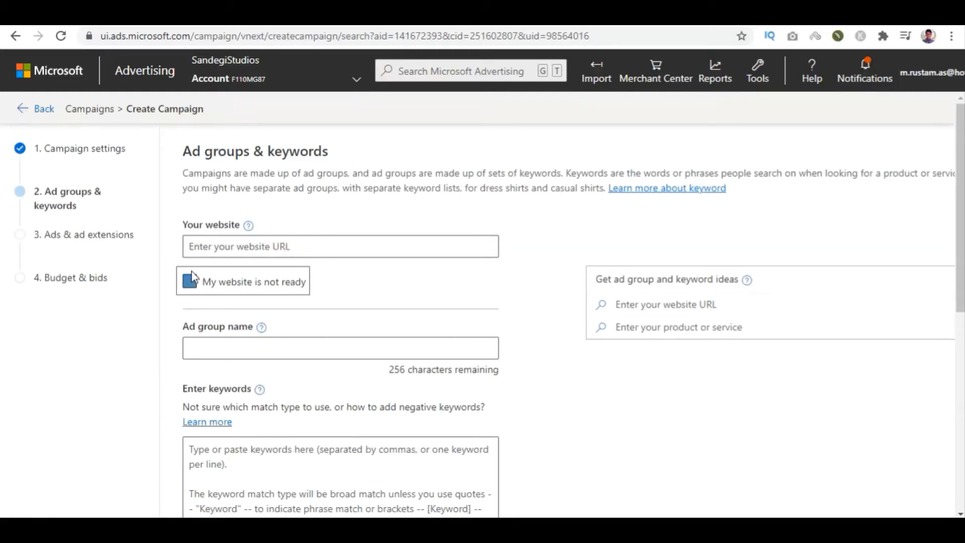
{"action": "left_click", "coordinate": [221, 242]}
{"action": "type", "text": "yourweburlhere.com"}
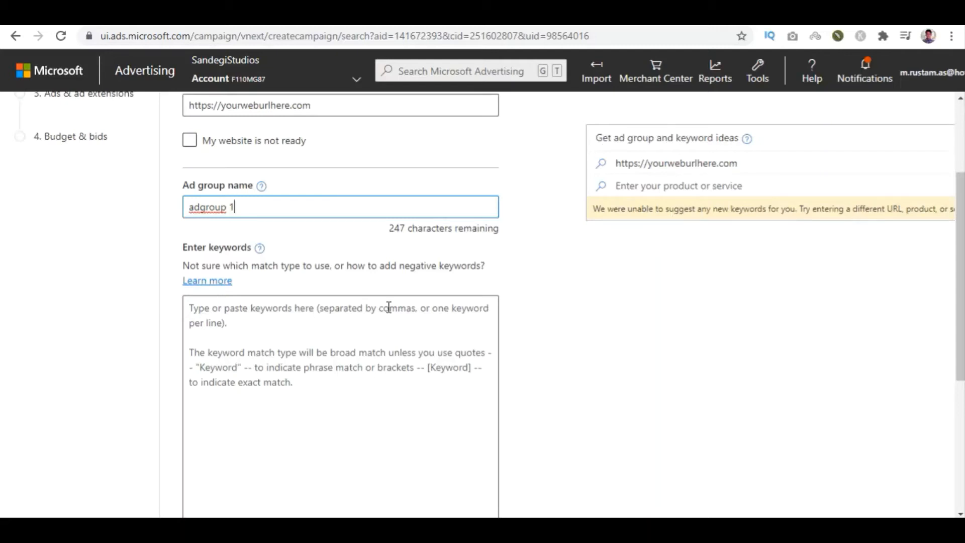
- Name the ad group "adgroup 1", enter the keyword "your target keyword here", and save to continue to ads and extensions
{"action": "type", "text": "your target keyword here"}
{"action": "scroll", "coordinate": [210, 359], "scroll_direction": "down", "scroll_amount": 3}
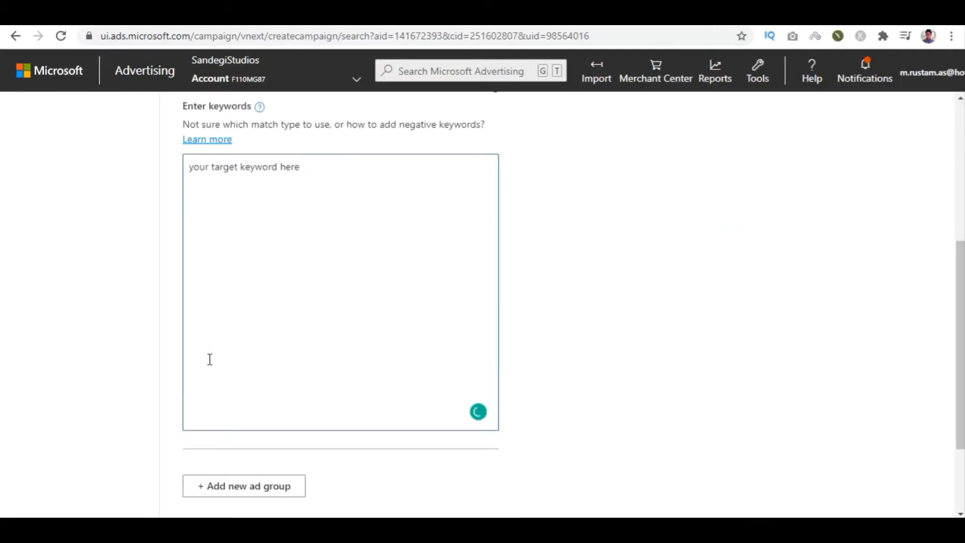
{"action": "scroll", "coordinate": [267, 313], "scroll_direction": "down", "scroll_amount": 3}
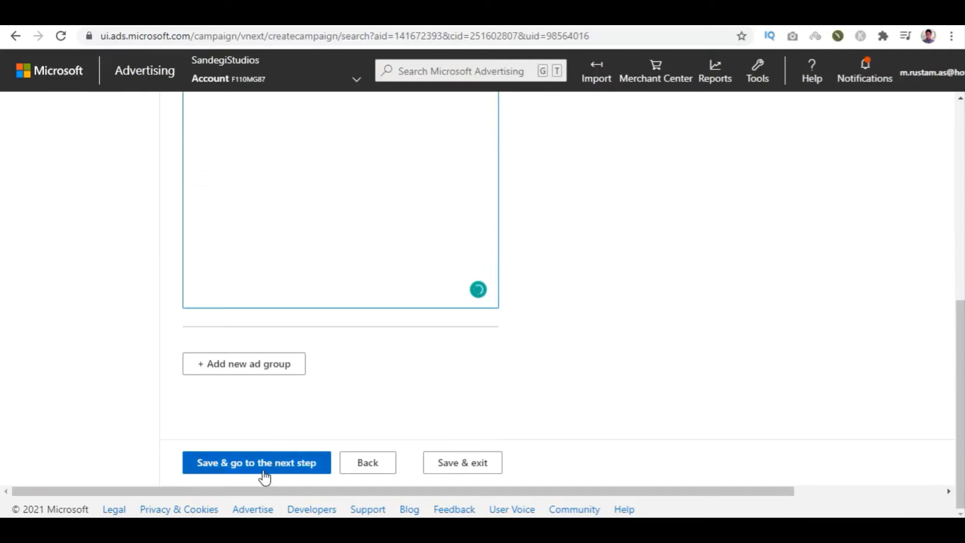
{"action": "left_click", "coordinate": [262, 461]}
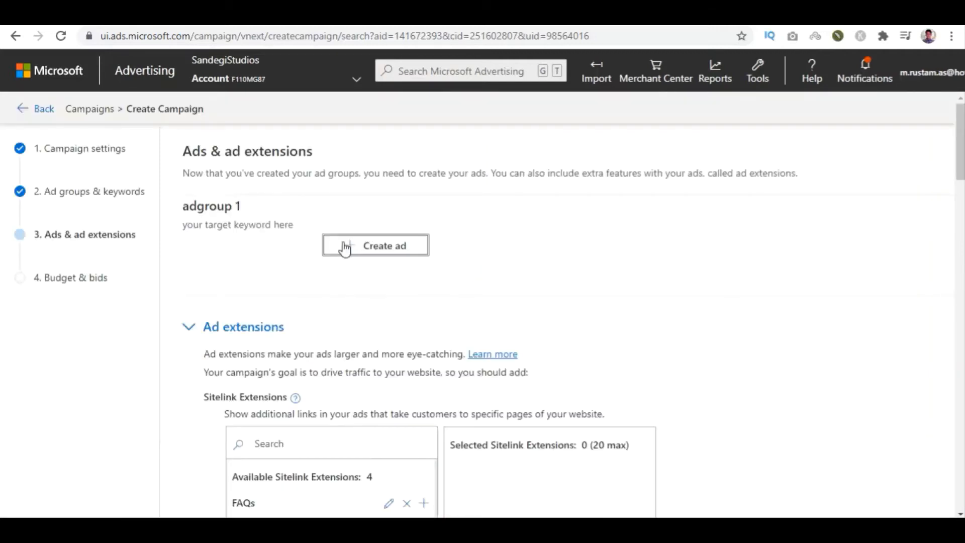
{"action": "left_click", "coordinate": [386, 255]}
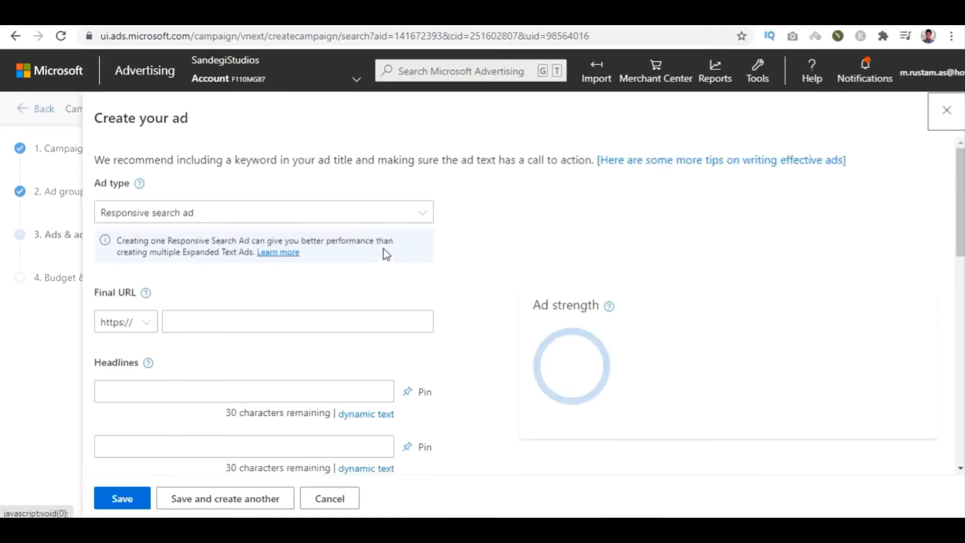
{"action": "left_click", "coordinate": [171, 321]}
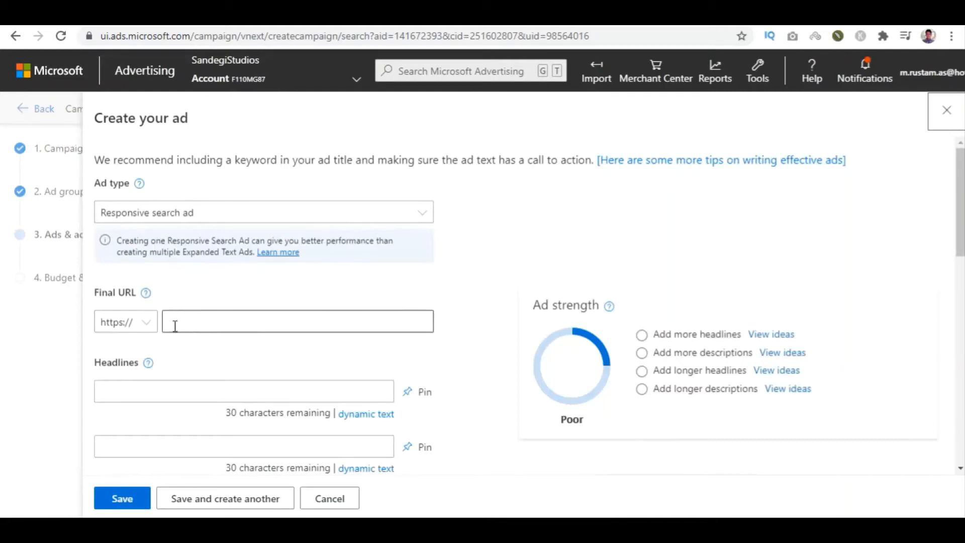
{"action": "left_click", "coordinate": [200, 320]}
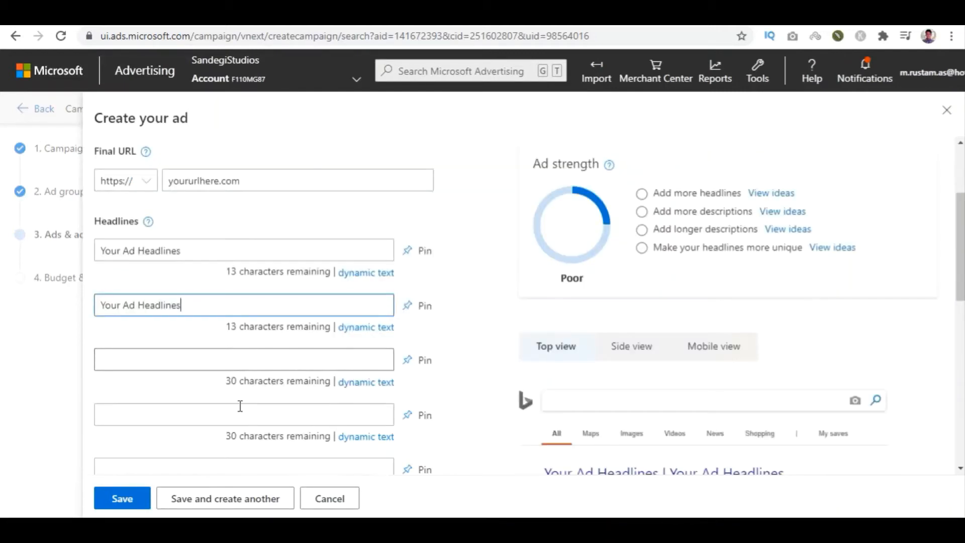
- Set the ad's path to watchnow, add the descriptions "Insert your ad description here" and "Please Insert your ad description here", and save the ad
{"action": "scroll", "coordinate": [240, 406], "scroll_direction": "down", "scroll_amount": 3}
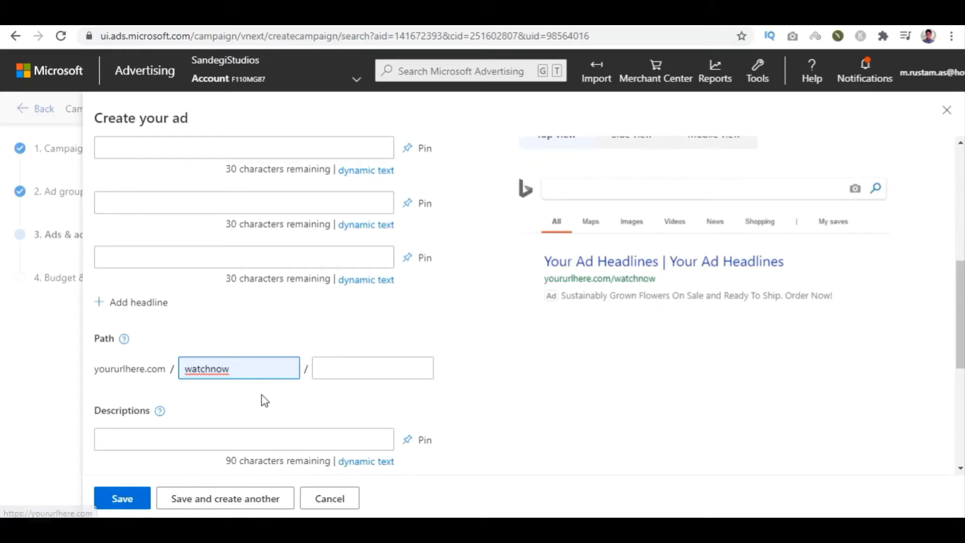
{"action": "scroll", "coordinate": [249, 385], "scroll_direction": "down", "scroll_amount": 2}
{"action": "left_click", "coordinate": [222, 370]}
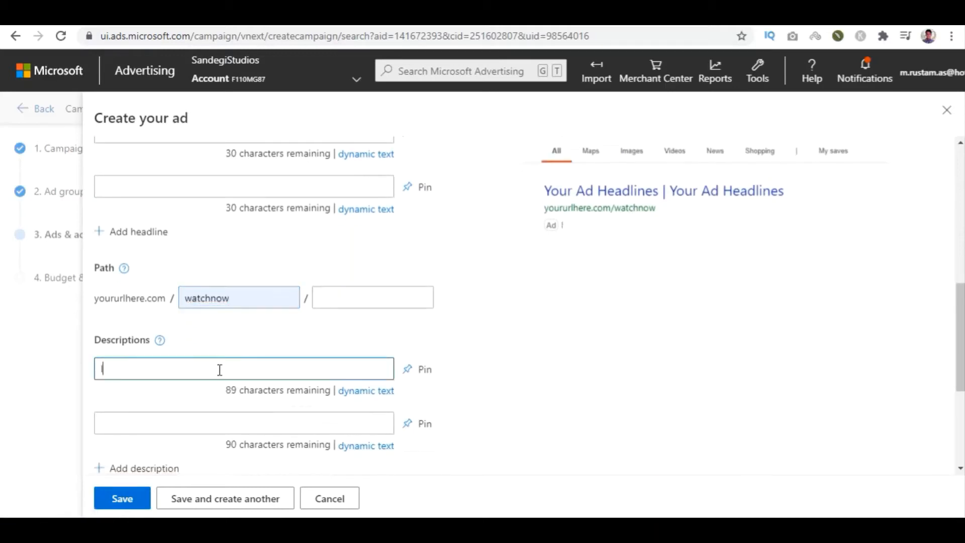
{"action": "type", "text": "Insert your ad"}
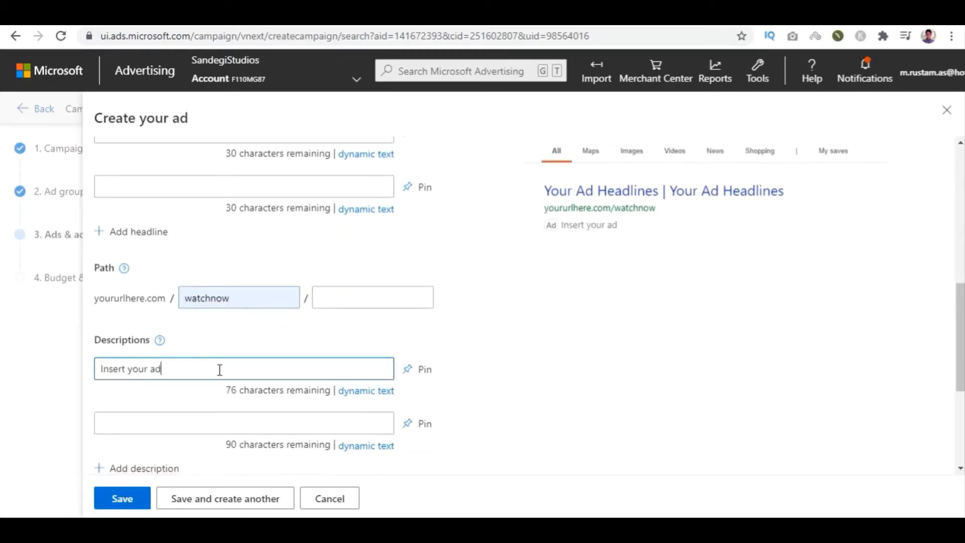
{"action": "type", "text": " description here"}
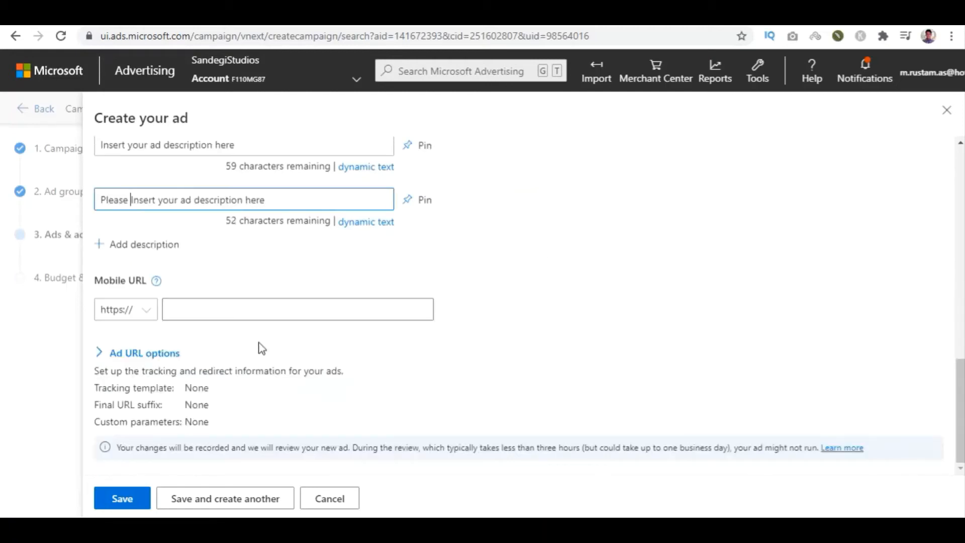
{"action": "left_click", "coordinate": [109, 501]}
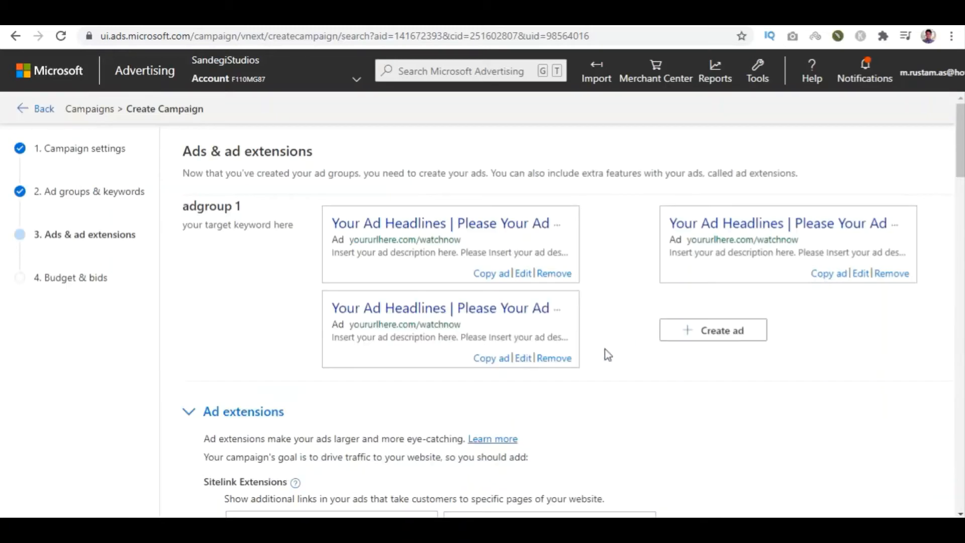
- Duplicate the third ad in adgroup 1 and try to save and continue to the budget step without adding extensions
{"action": "left_click", "coordinate": [488, 359]}
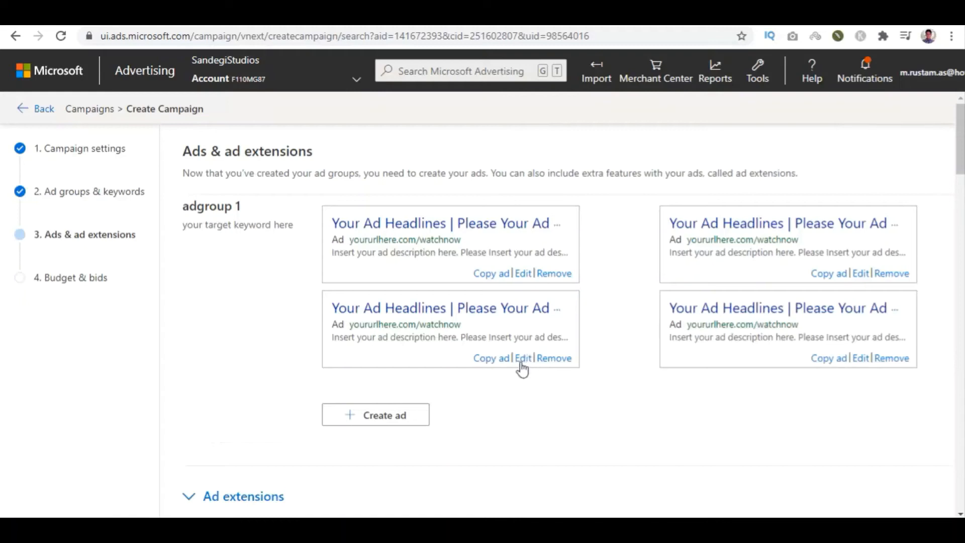
{"action": "scroll", "coordinate": [349, 392], "scroll_direction": "down", "scroll_amount": 6}
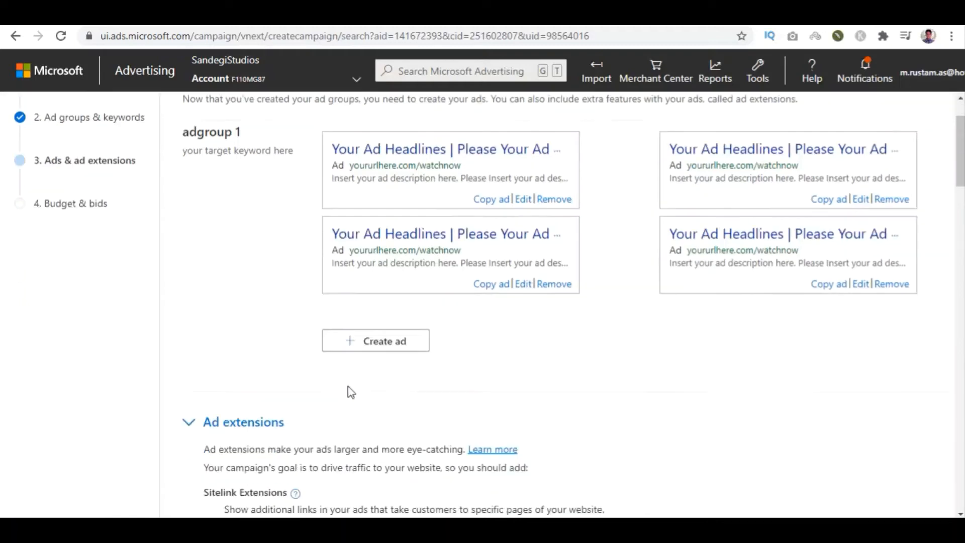
{"action": "scroll", "coordinate": [239, 453], "scroll_direction": "down", "scroll_amount": 2}
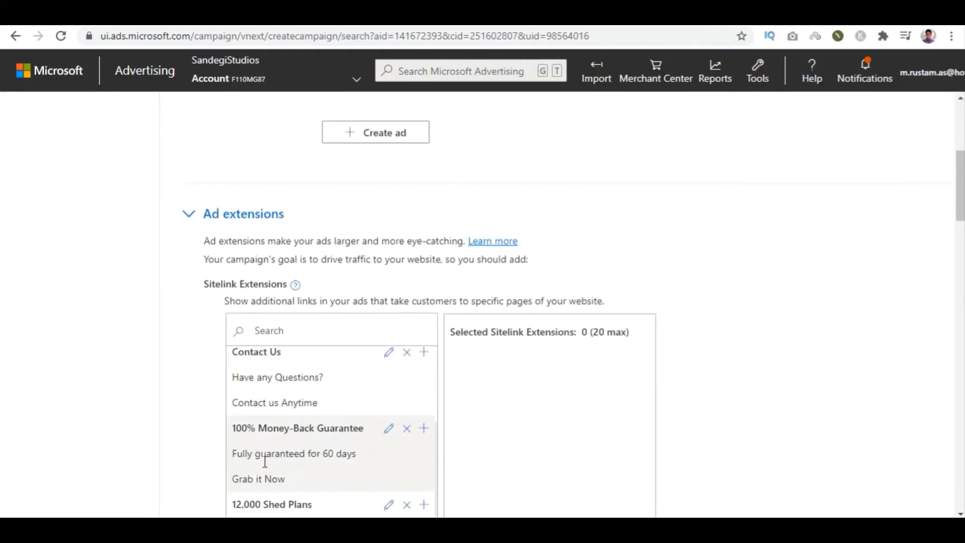
{"action": "scroll", "coordinate": [245, 333], "scroll_direction": "down", "scroll_amount": 3}
{"action": "scroll", "coordinate": [245, 333], "scroll_direction": "down", "scroll_amount": 4}
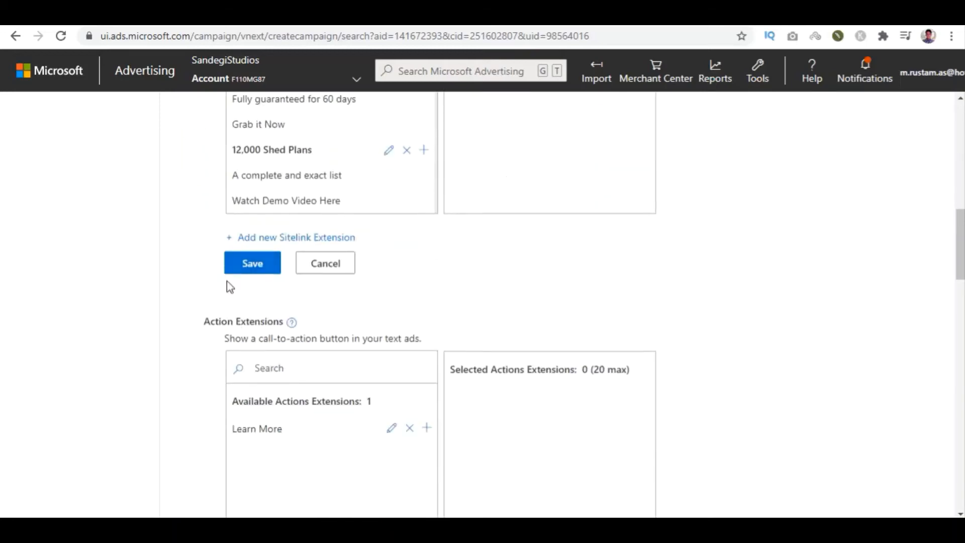
{"action": "scroll", "coordinate": [226, 284], "scroll_direction": "down", "scroll_amount": 4}
{"action": "scroll", "coordinate": [231, 310], "scroll_direction": "down", "scroll_amount": 15}
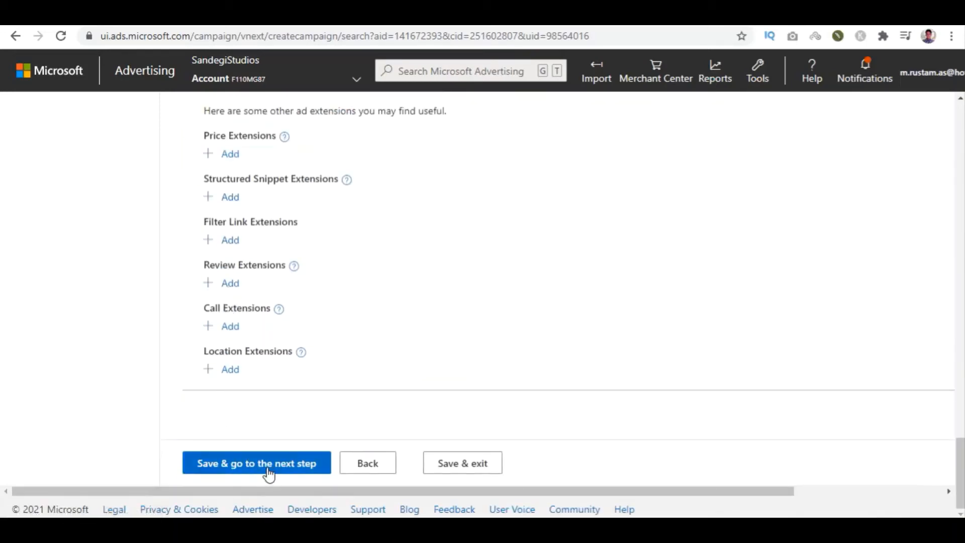
{"action": "left_click", "coordinate": [265, 469]}
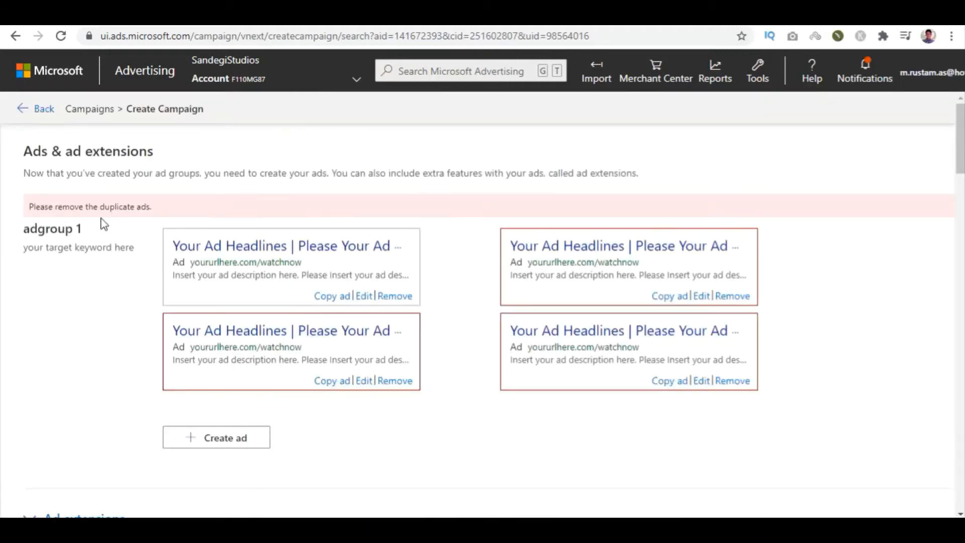
- Remove the three duplicate ads from adgroup 1 and save to continue to budget and bids
{"action": "left_click", "coordinate": [393, 381]}
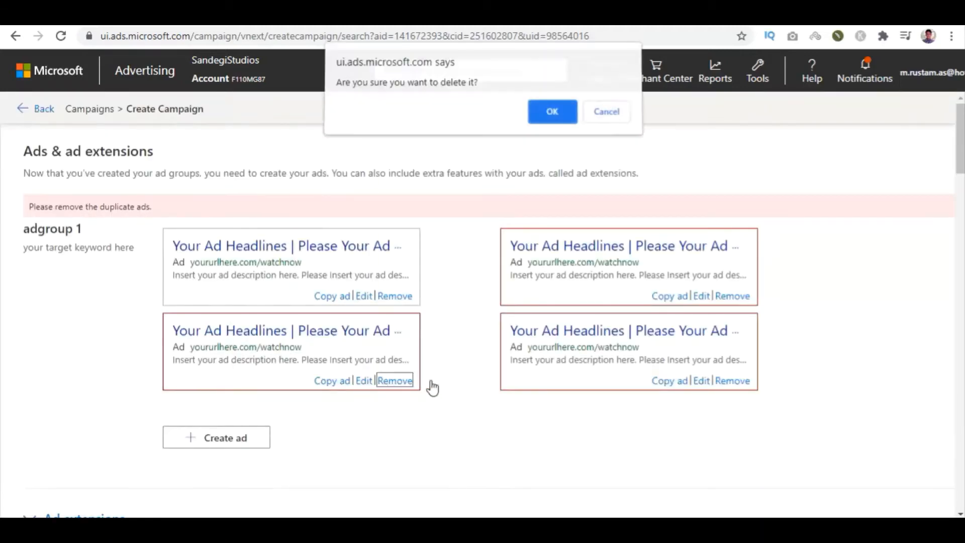
{"action": "left_click", "coordinate": [552, 117]}
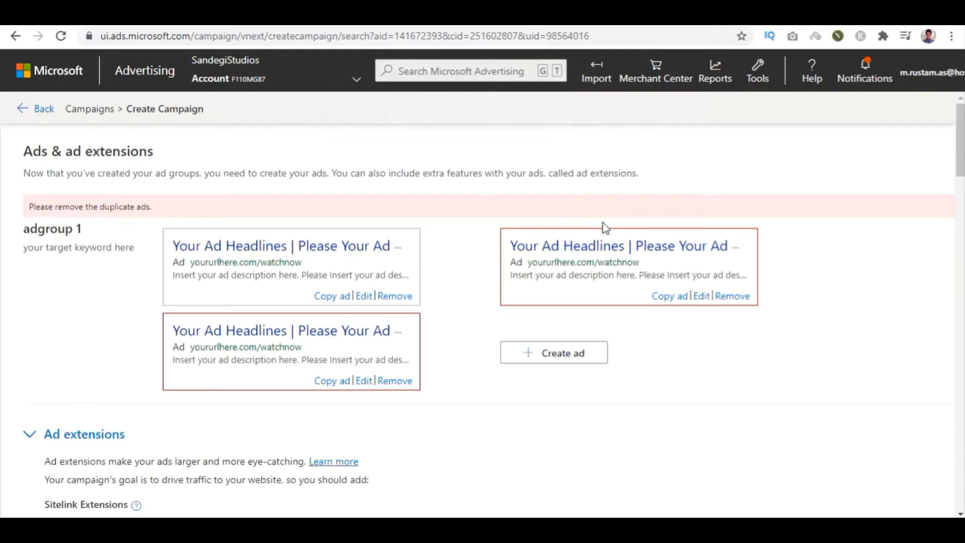
{"action": "left_click", "coordinate": [406, 379]}
{"action": "left_click", "coordinate": [549, 121]}
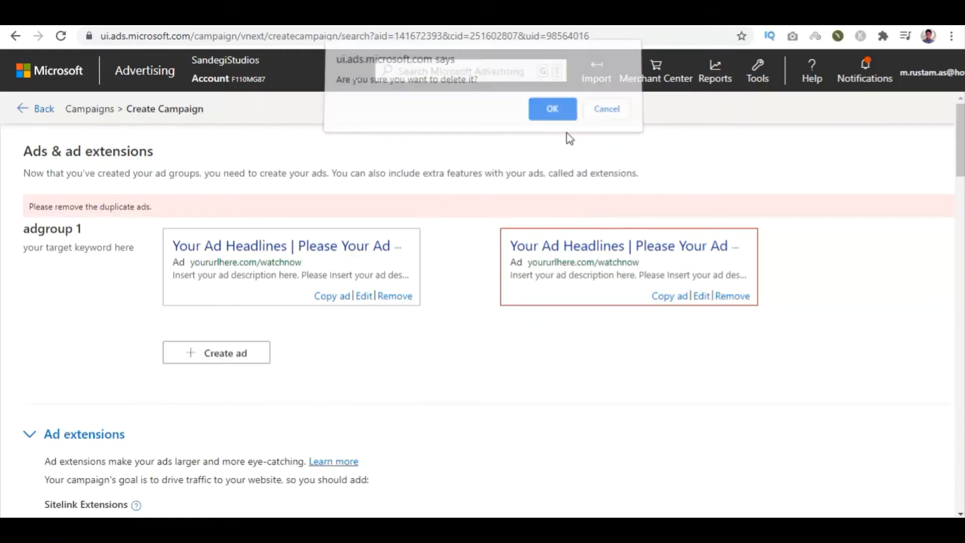
{"action": "left_click", "coordinate": [733, 298]}
{"action": "left_click", "coordinate": [552, 120]}
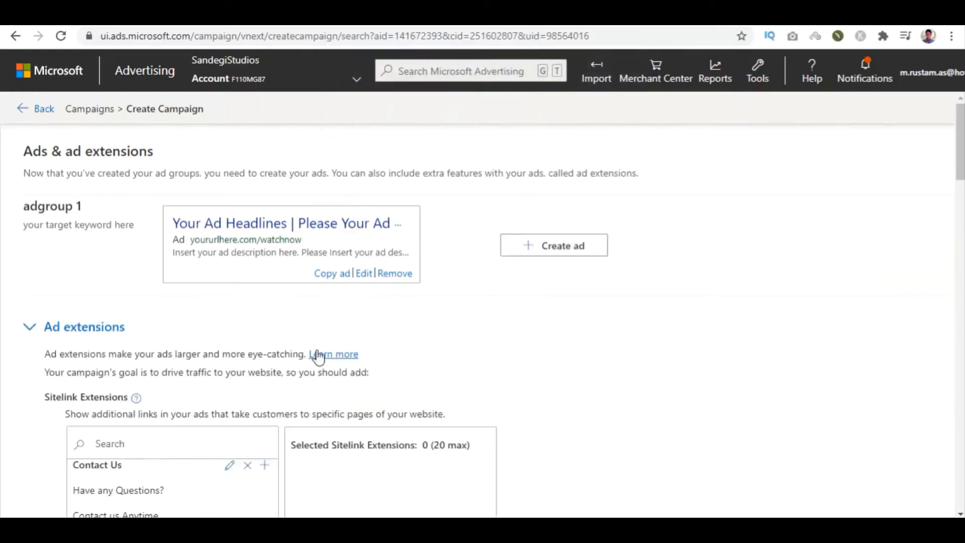
{"action": "scroll", "coordinate": [216, 267], "scroll_direction": "down", "scroll_amount": 10}
{"action": "scroll", "coordinate": [134, 373], "scroll_direction": "down", "scroll_amount": 2}
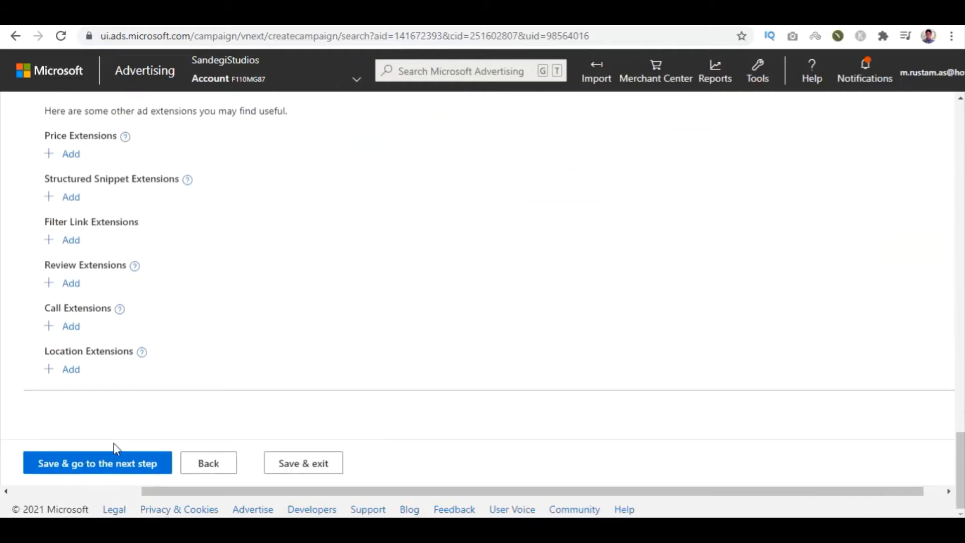
{"action": "left_click", "coordinate": [116, 459]}
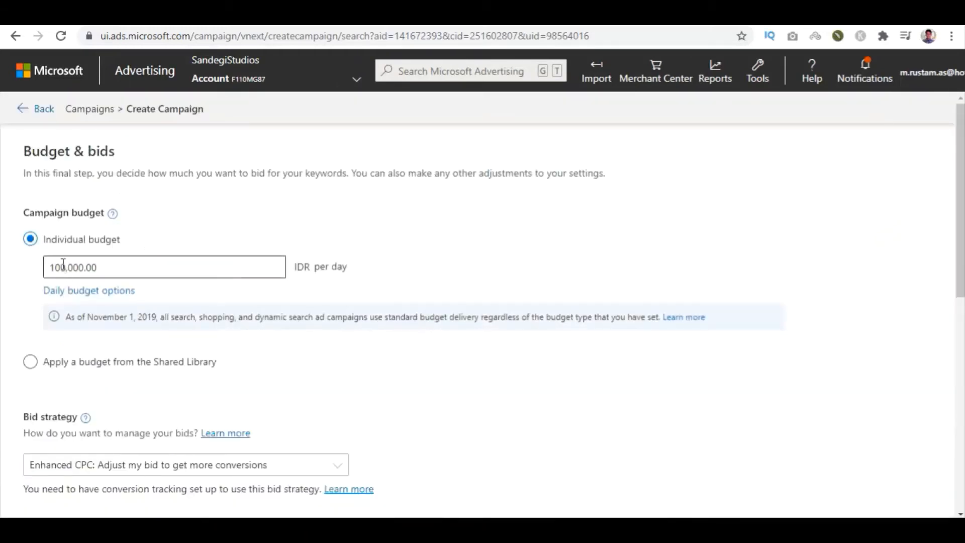
- Keep the Enhanced CPC bid strategy, change the bid of adgroup 1, and save to finish creating the campaign
{"action": "scroll", "coordinate": [72, 278], "scroll_direction": "down", "scroll_amount": 3}
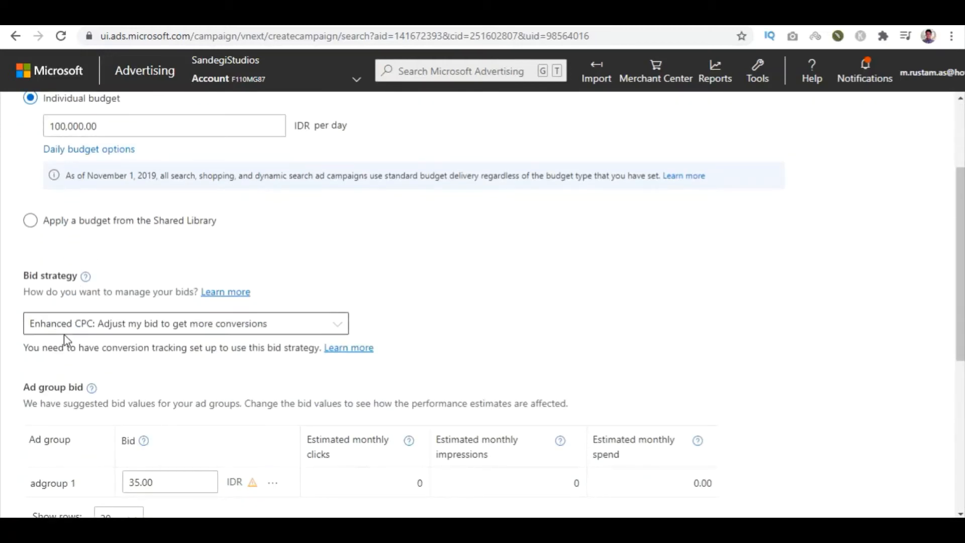
{"action": "left_click", "coordinate": [64, 334]}
{"action": "left_click", "coordinate": [65, 339]}
{"action": "scroll", "coordinate": [392, 397], "scroll_direction": "down", "scroll_amount": 3}
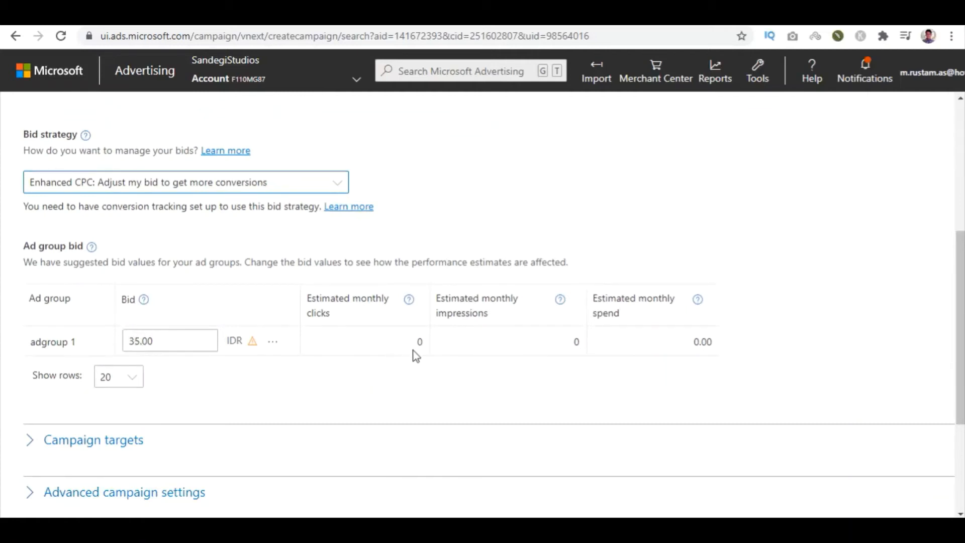
{"action": "left_click_drag", "start_coordinate": [138, 345], "coordinate": [130, 341]}
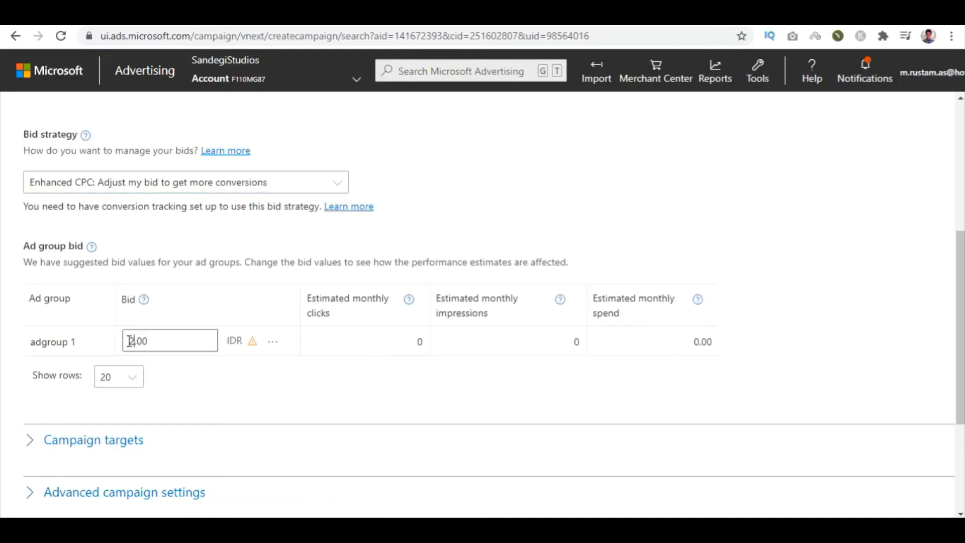
{"action": "left_click", "coordinate": [47, 461]}
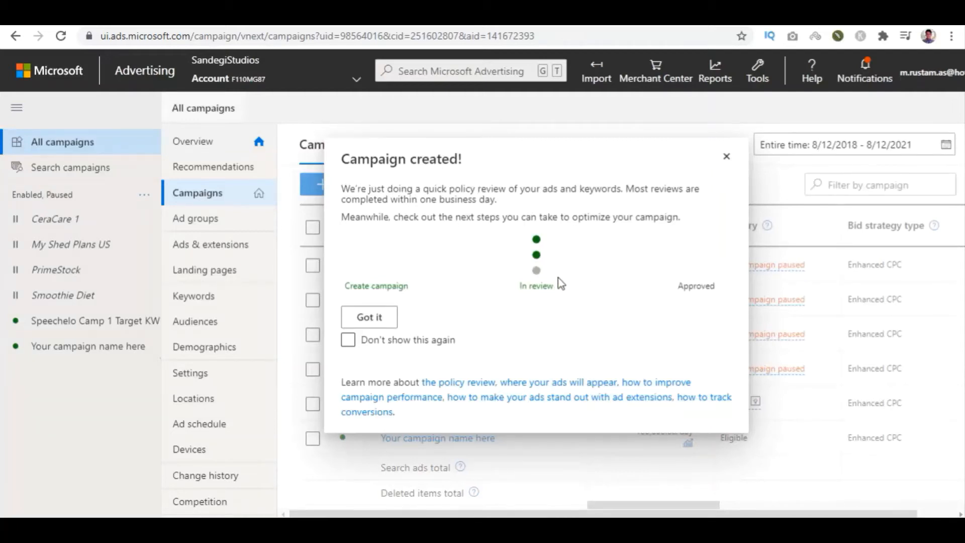
{"action": "left_click", "coordinate": [369, 317]}
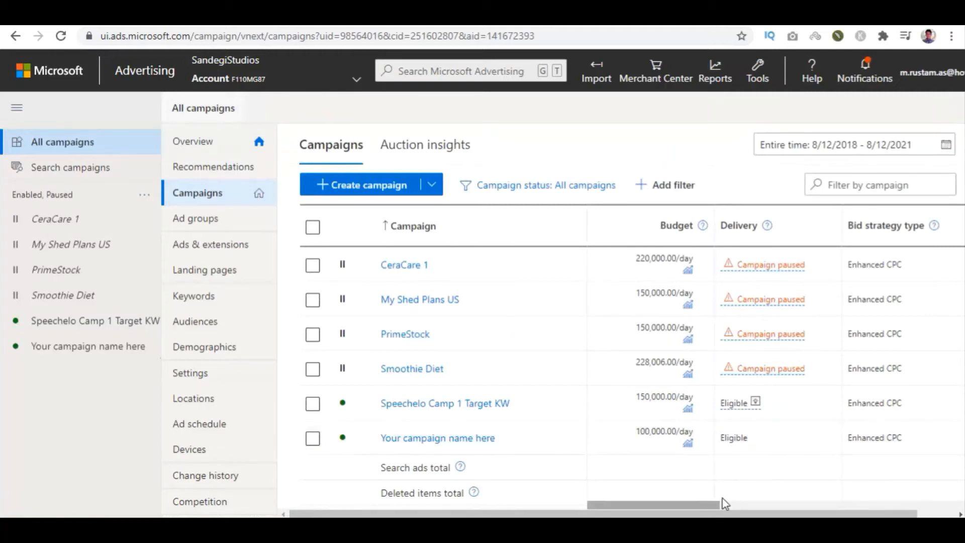
{"action": "left_click_drag", "start_coordinate": [723, 500], "coordinate": [935, 512]}
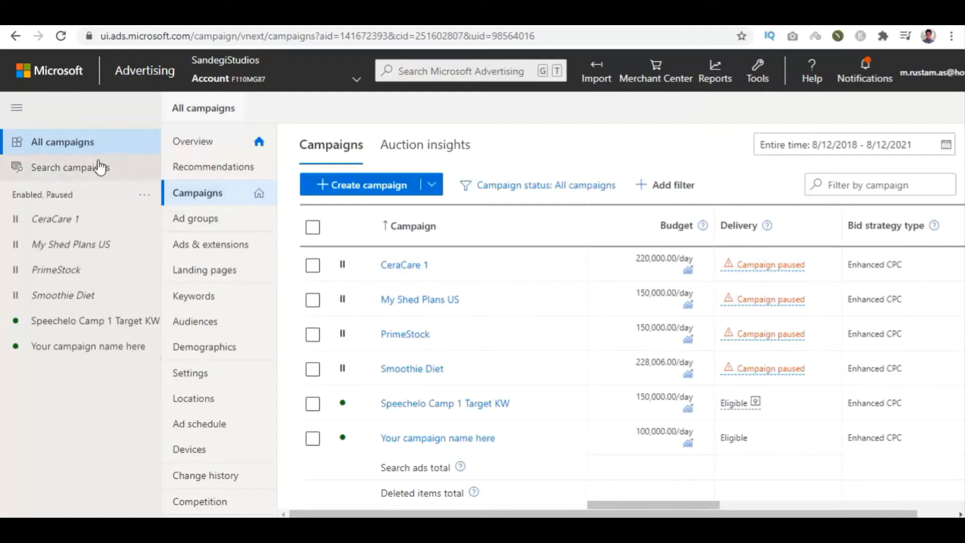
- Start an app install campaign named "your app install campaign name" with an individual budget of 20000 IDR per day
{"action": "left_click", "coordinate": [379, 185]}
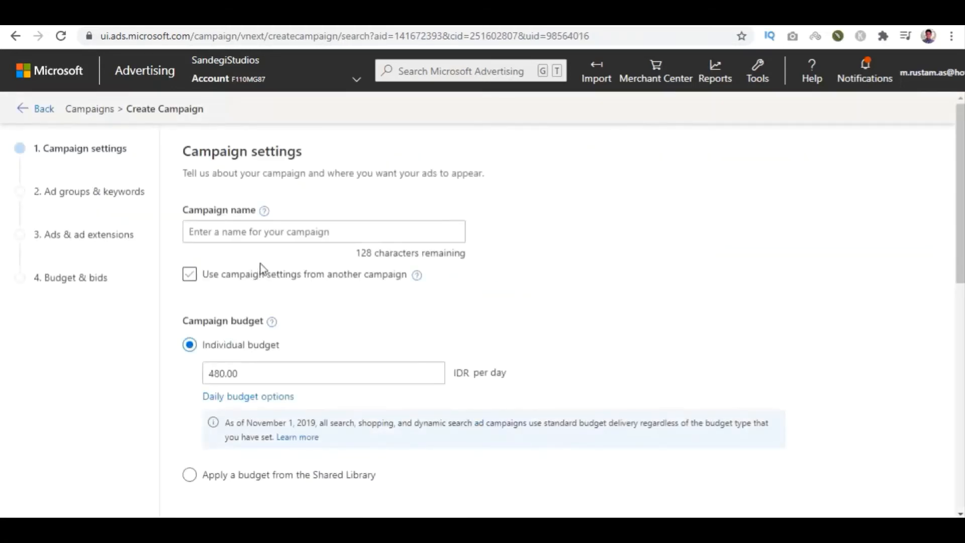
{"action": "left_click", "coordinate": [221, 230]}
{"action": "type", "text": "your app install"}
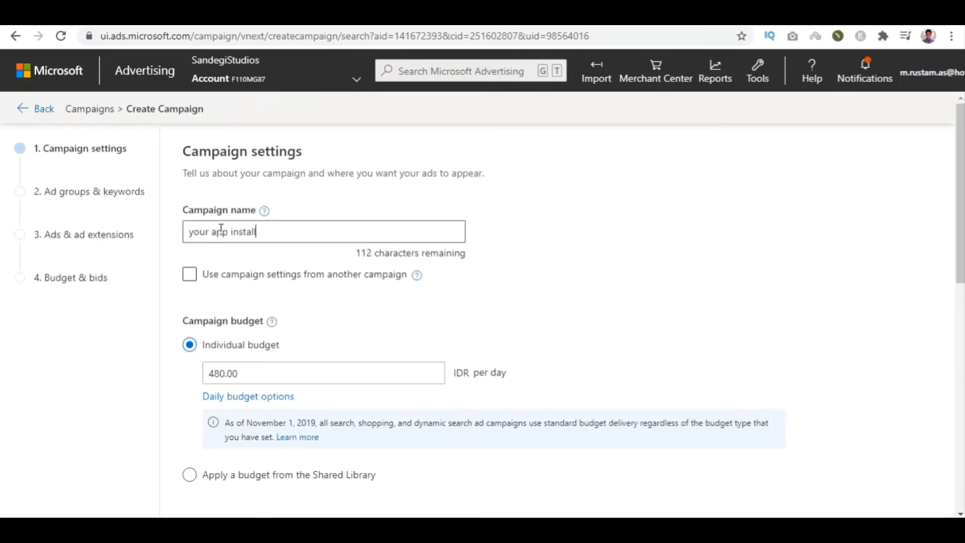
{"action": "type", "text": " name"}
{"action": "scroll", "coordinate": [211, 302], "scroll_direction": "down", "scroll_amount": 1}
{"action": "left_click", "coordinate": [204, 301]}
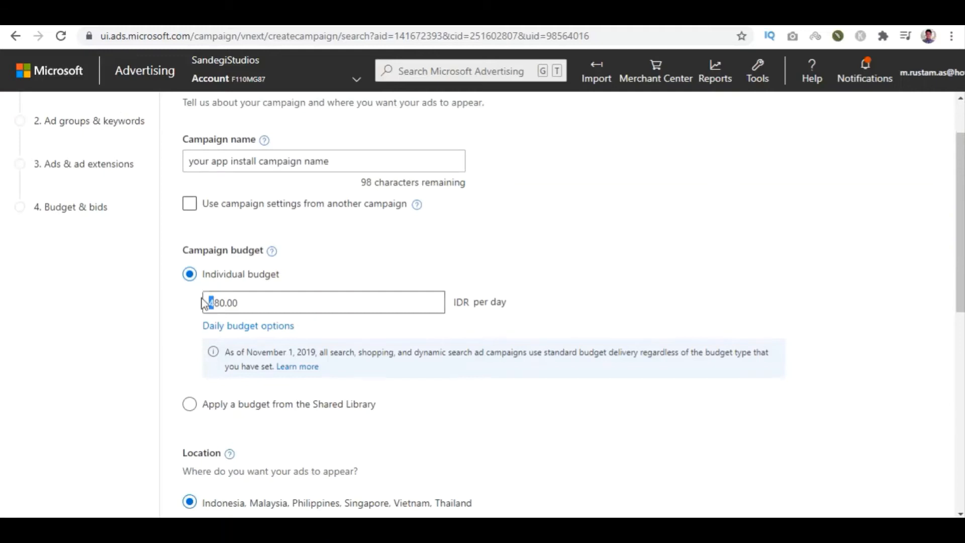
{"action": "type", "text": "200"}
{"action": "scroll", "coordinate": [212, 352], "scroll_direction": "down", "scroll_amount": 3}
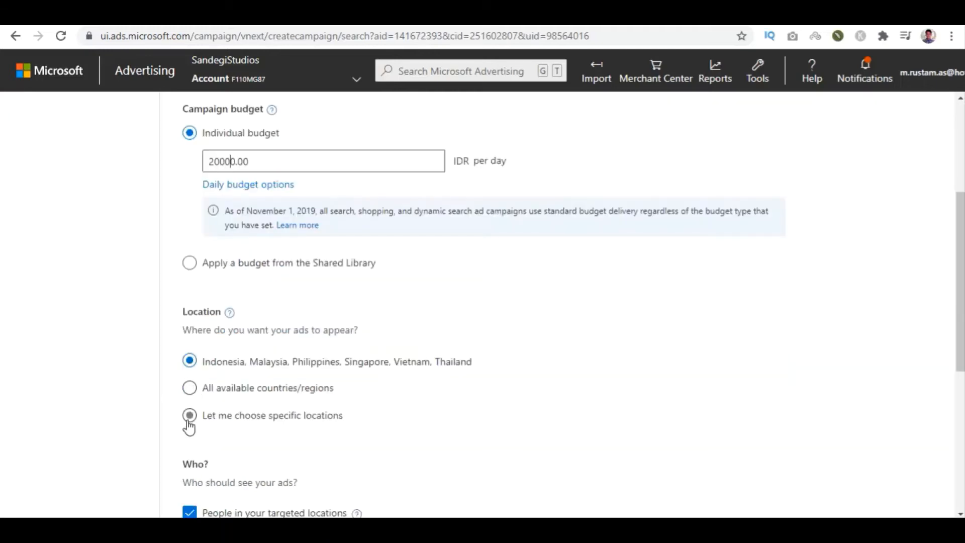
- Choose specific locations for the ads and target the United States
{"action": "left_click", "coordinate": [190, 415]}
{"action": "scroll", "coordinate": [302, 347], "scroll_direction": "down", "scroll_amount": 3}
{"action": "left_click", "coordinate": [289, 335]}
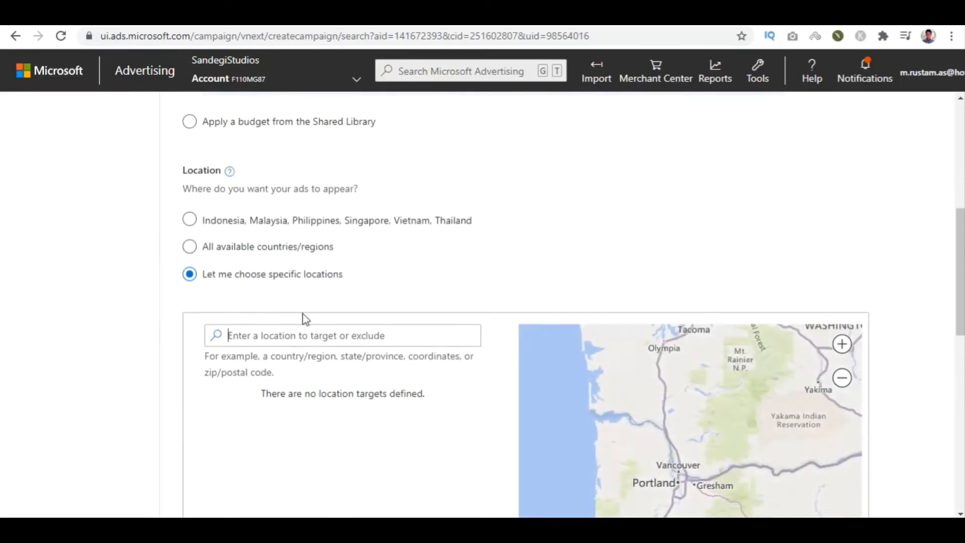
{"action": "type", "text": "united st"}
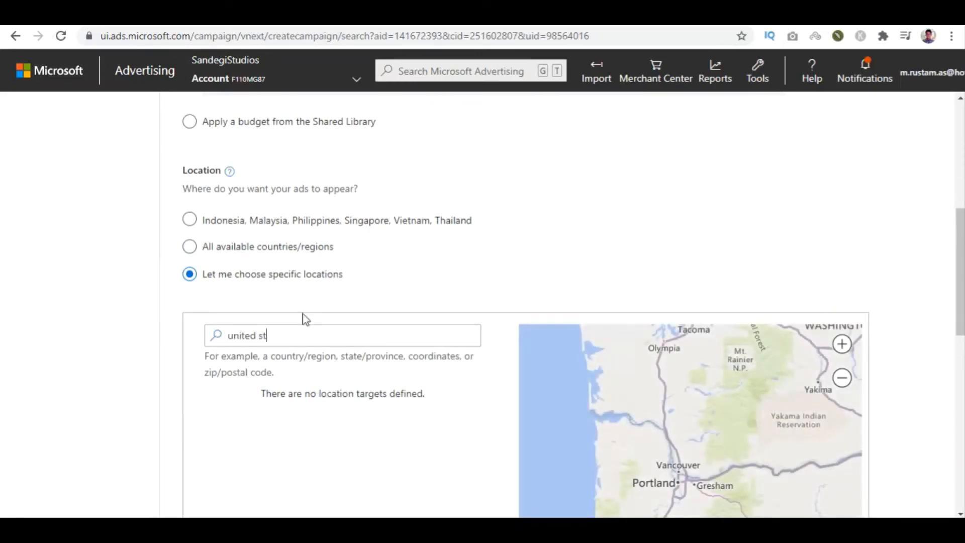
{"action": "type", "text": "ates"}
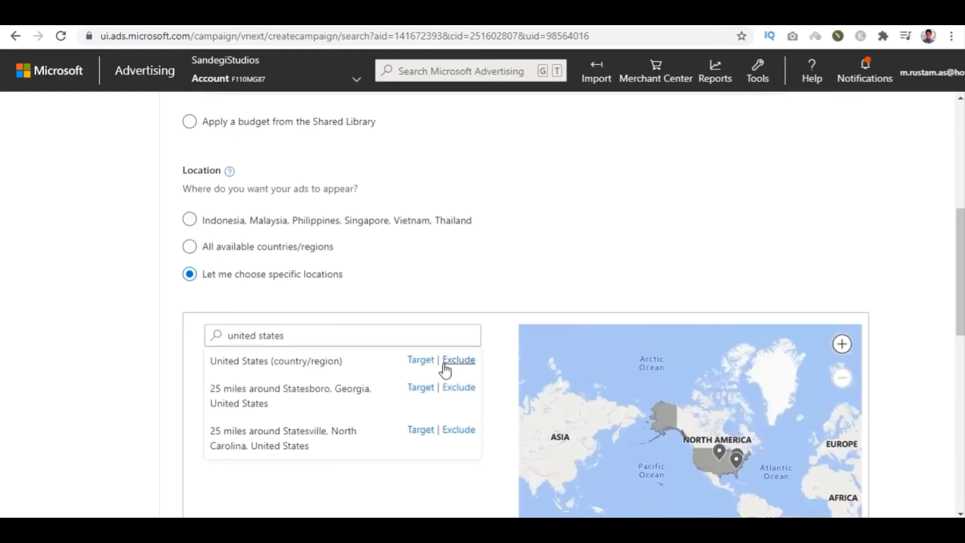
{"action": "left_click", "coordinate": [420, 359]}
- Exclude people searching for or viewing pages about the targeted locations, and save to continue to ad groups and keywords
{"action": "scroll", "coordinate": [86, 358], "scroll_direction": "down", "scroll_amount": 4}
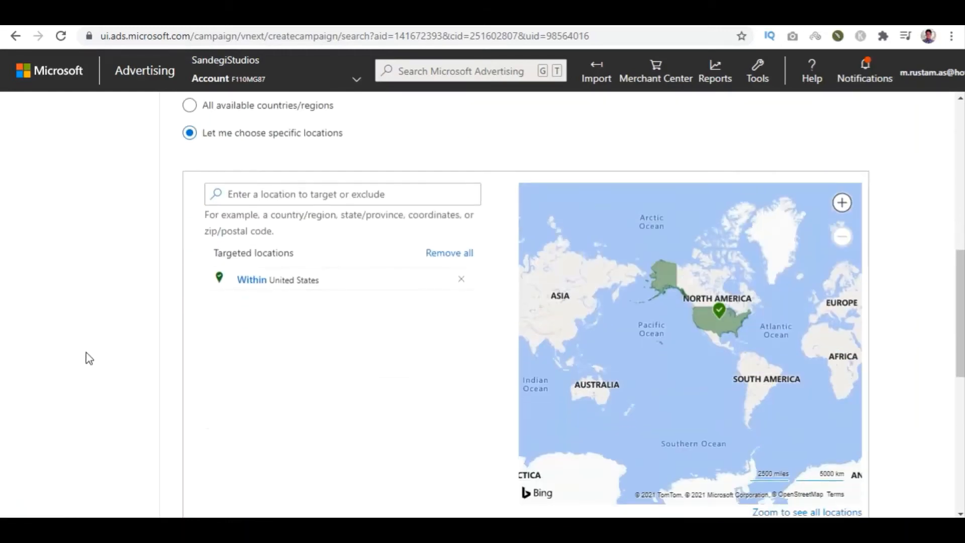
{"action": "scroll", "coordinate": [121, 337], "scroll_direction": "down", "scroll_amount": 4}
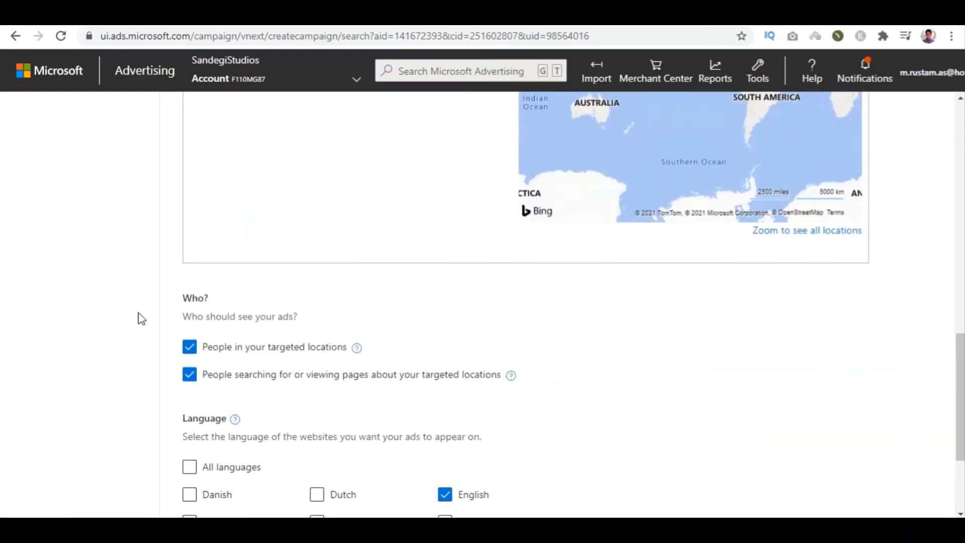
{"action": "left_click", "coordinate": [190, 373]}
{"action": "scroll", "coordinate": [190, 374], "scroll_direction": "down", "scroll_amount": 3}
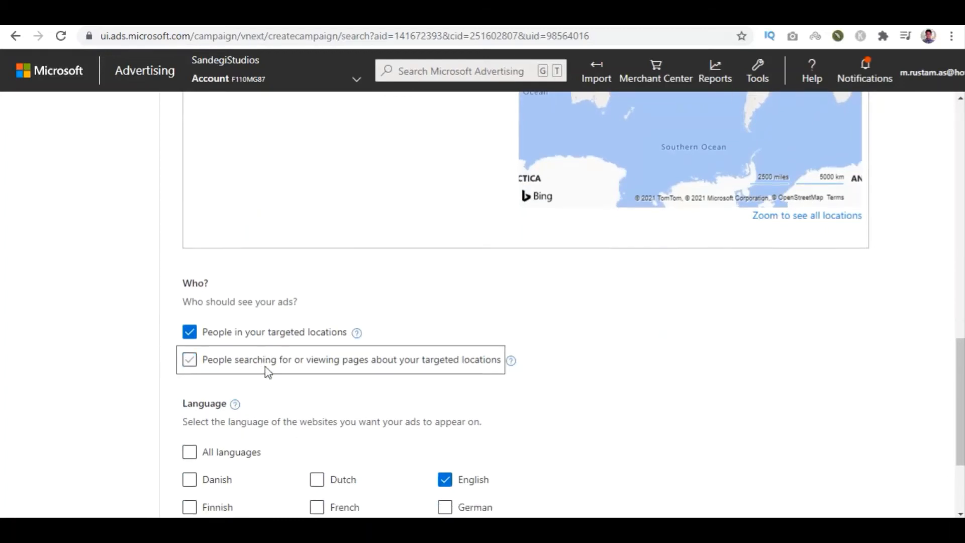
{"action": "left_click", "coordinate": [300, 463]}
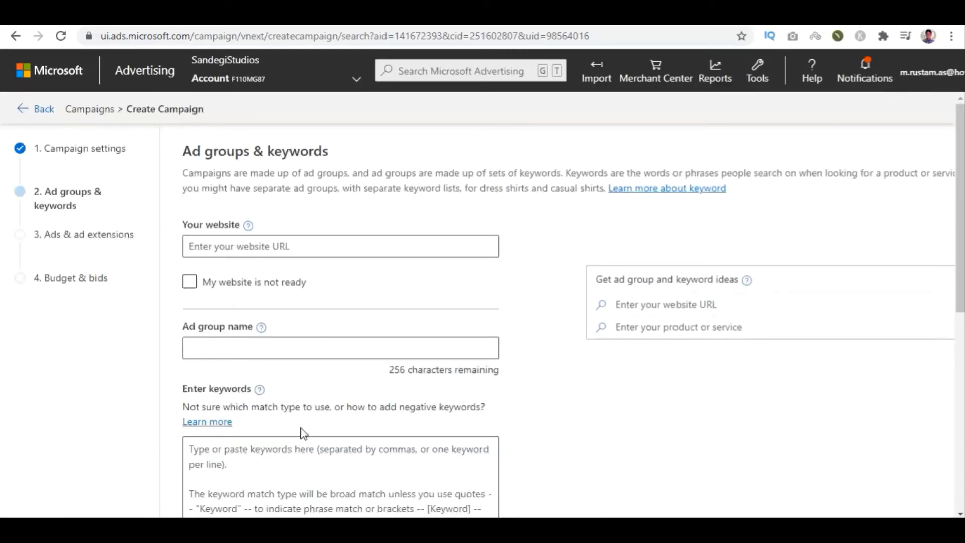
- Mark the website as not ready and name the ad group "ad group 1"
{"action": "left_click", "coordinate": [190, 282]}
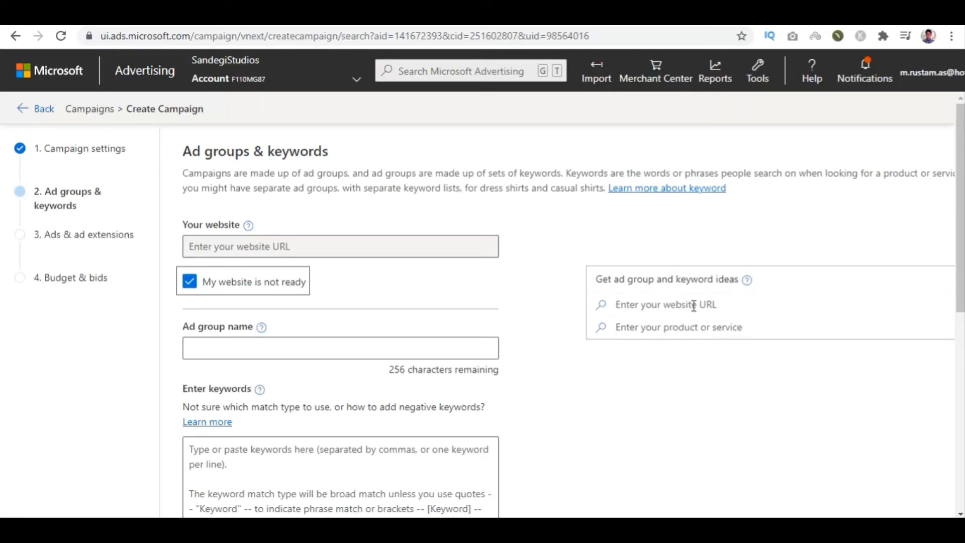
{"action": "left_click", "coordinate": [226, 348]}
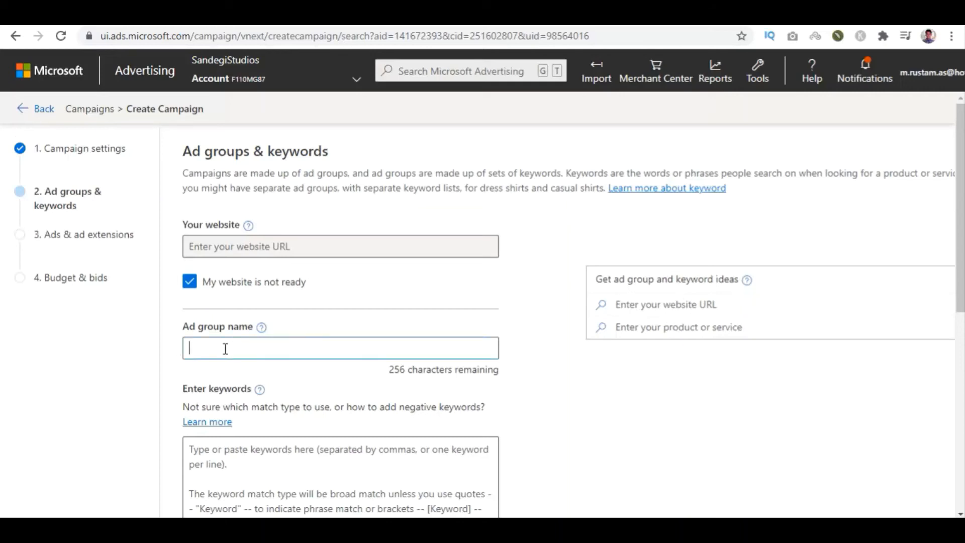
{"action": "type", "text": "ad group"}
- Enter the placeholder keyword "enter your target keyword" for ad group 1 and save to continue to ads and extensions
{"action": "scroll", "coordinate": [217, 364], "scroll_direction": "down", "scroll_amount": 3}
{"action": "left_click", "coordinate": [232, 318]}
{"action": "type", "text": "nter your targe"}
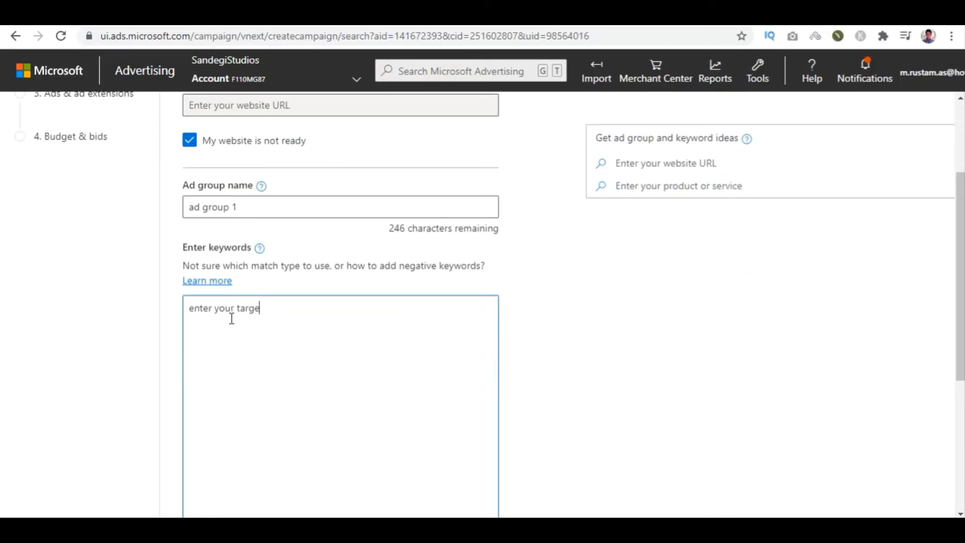
{"action": "scroll", "coordinate": [231, 319], "scroll_direction": "down", "scroll_amount": 5}
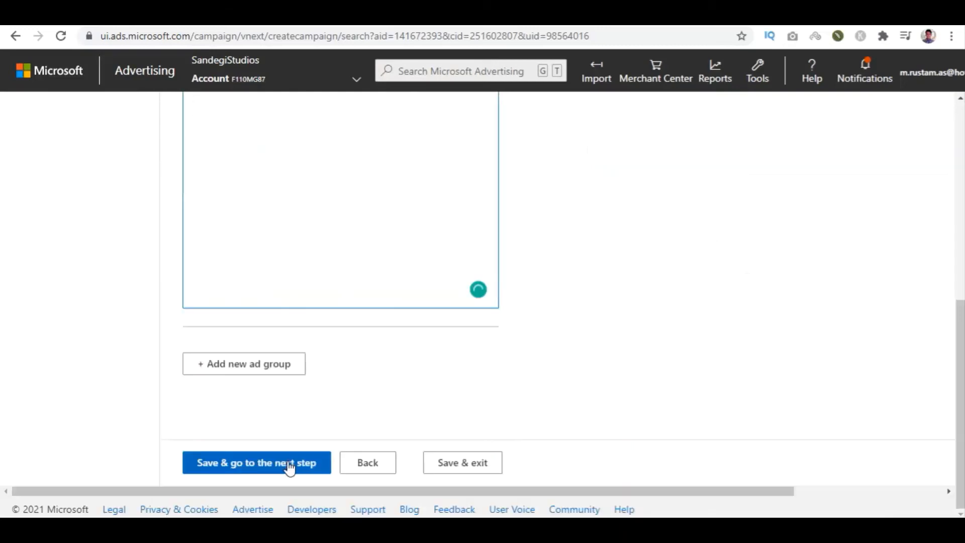
{"action": "left_click", "coordinate": [289, 466]}
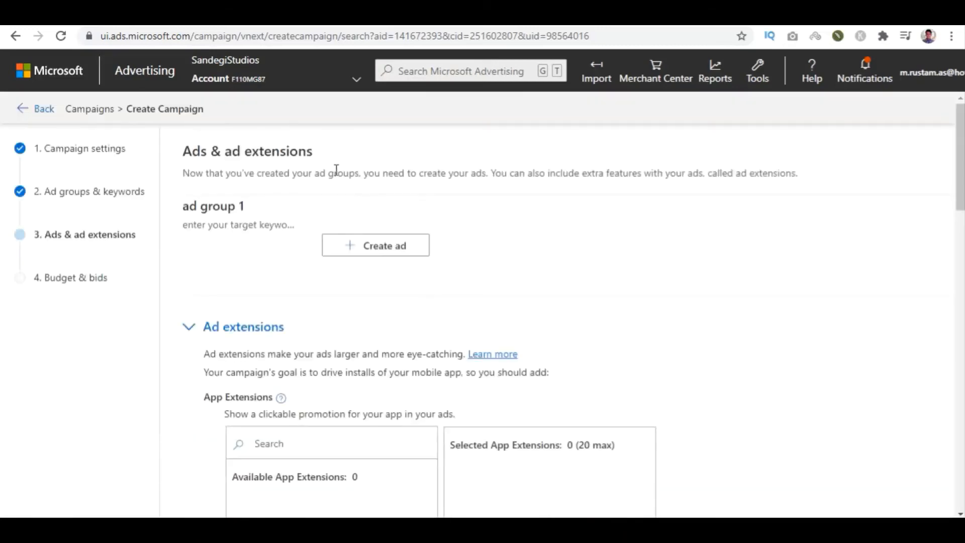
- Start an app install ad for ad group 1 and open the mobile app selection for the Google Play Store
{"action": "left_click", "coordinate": [373, 247]}
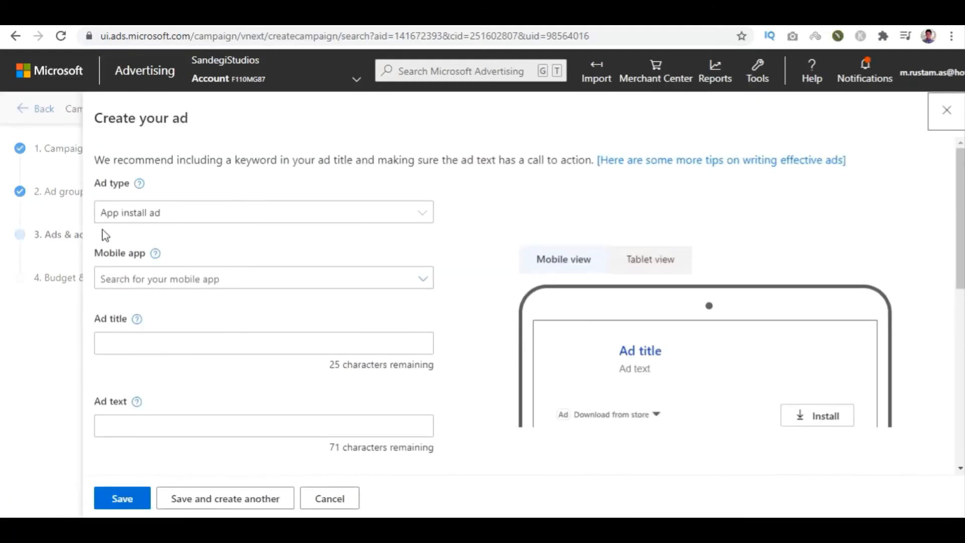
{"action": "left_click", "coordinate": [141, 217]}
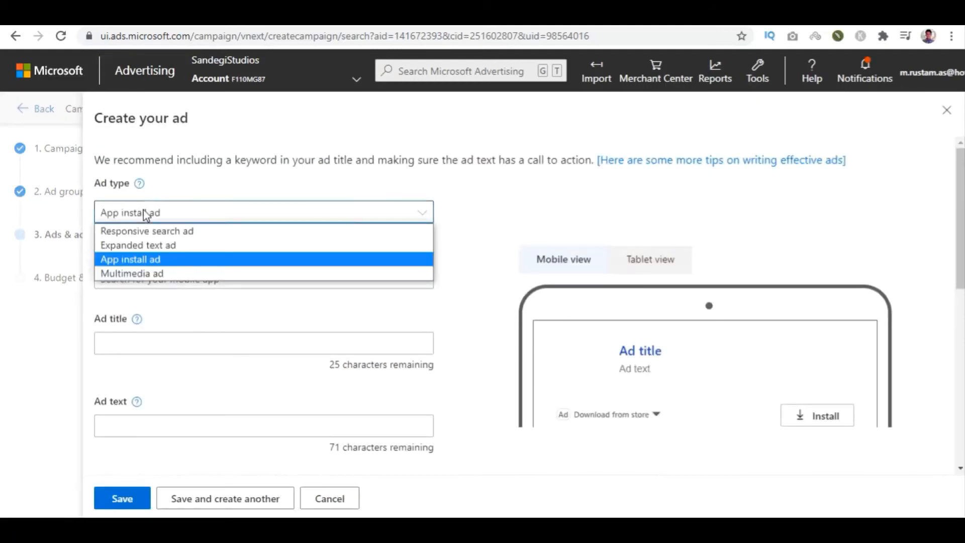
{"action": "left_click", "coordinate": [149, 259]}
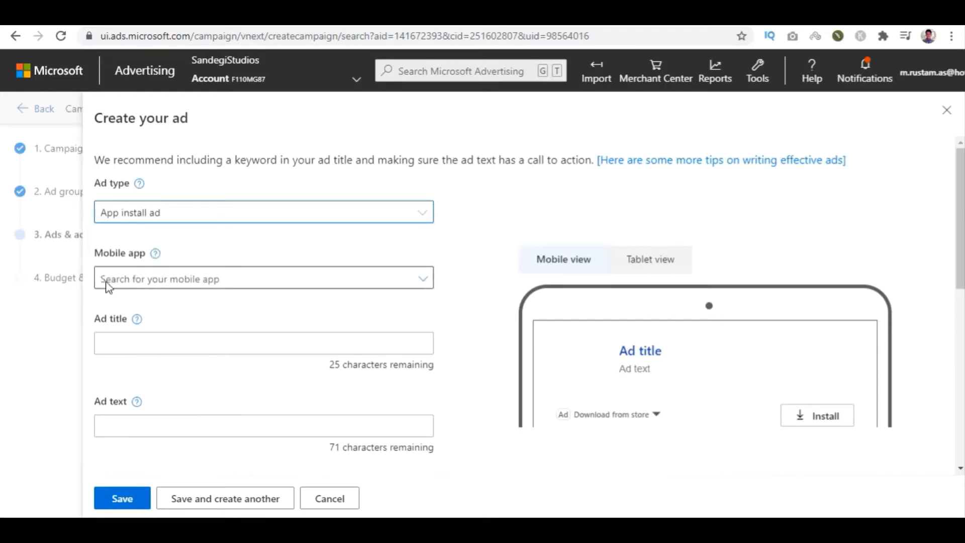
{"action": "left_click", "coordinate": [208, 280]}
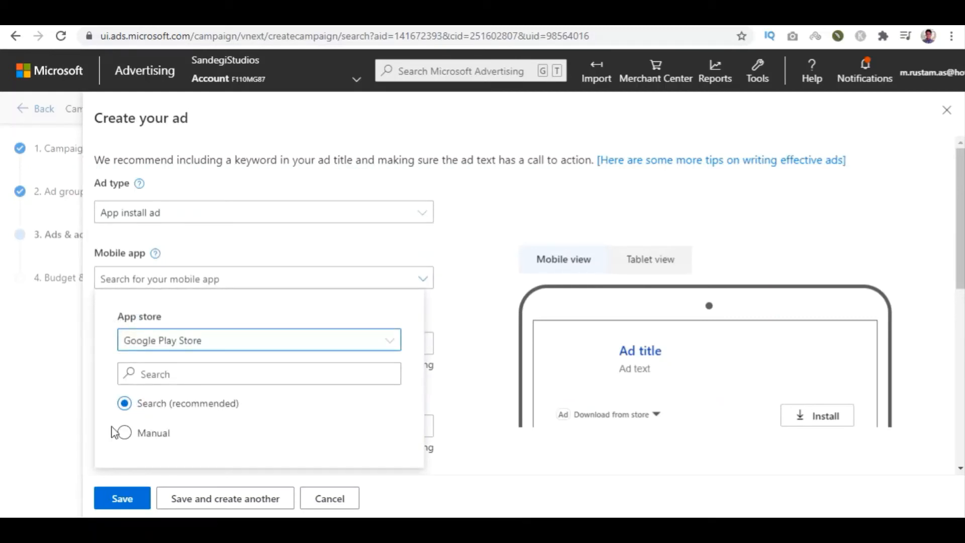
{"action": "left_click", "coordinate": [82, 390]}
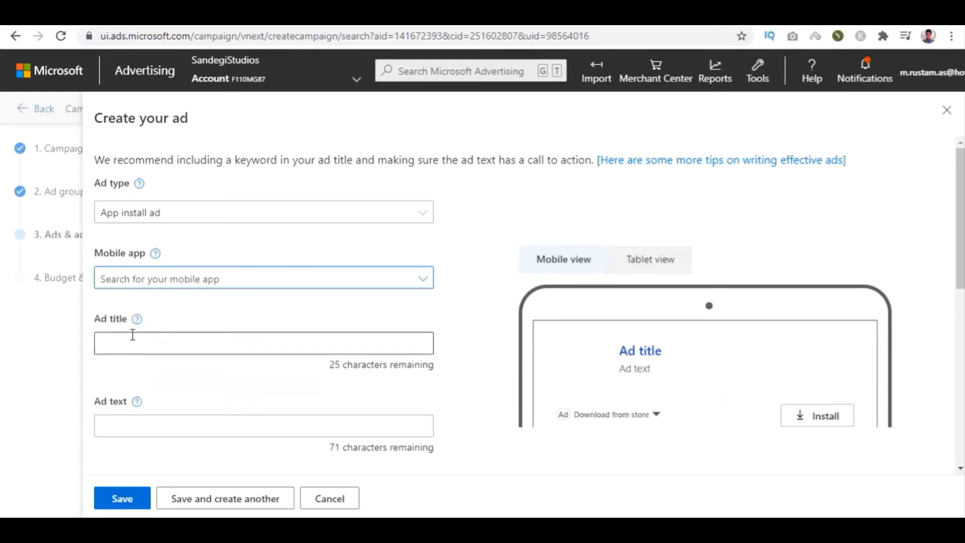
- Examine the app install ad's title, text and landing page fields, including the URL protocol options
{"action": "scroll", "coordinate": [131, 334], "scroll_direction": "down", "scroll_amount": 3}
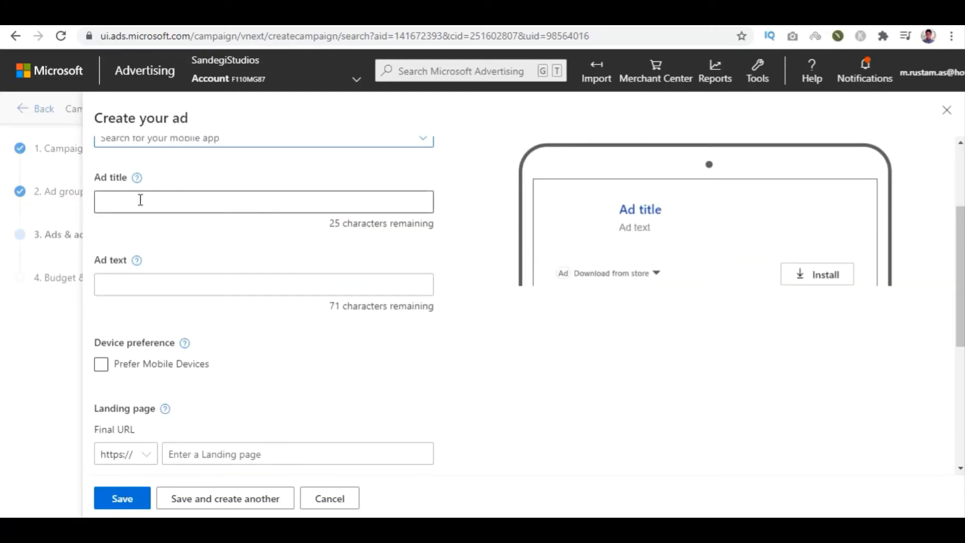
{"action": "scroll", "coordinate": [156, 211], "scroll_direction": "down", "scroll_amount": 5}
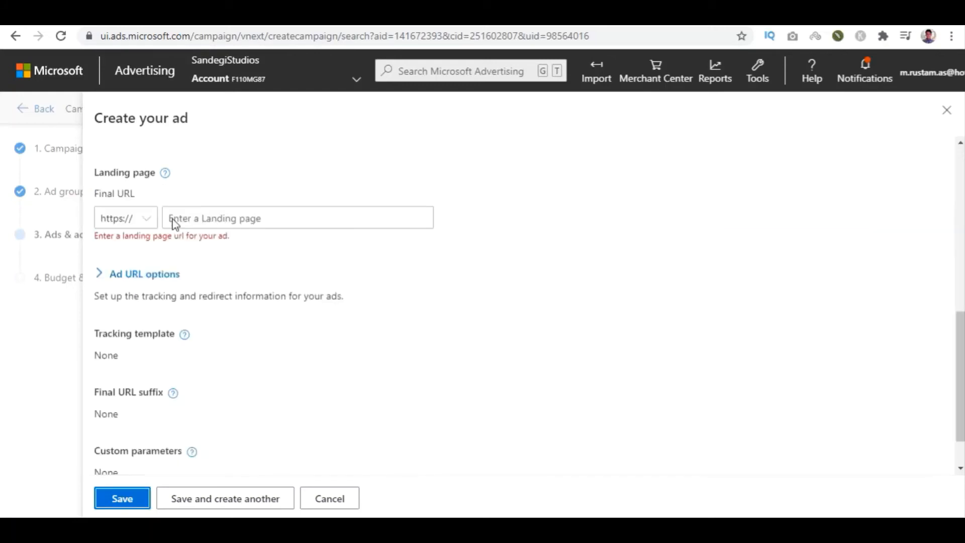
{"action": "left_click", "coordinate": [126, 221]}
{"action": "left_click", "coordinate": [134, 235]}
{"action": "left_click", "coordinate": [212, 224]}
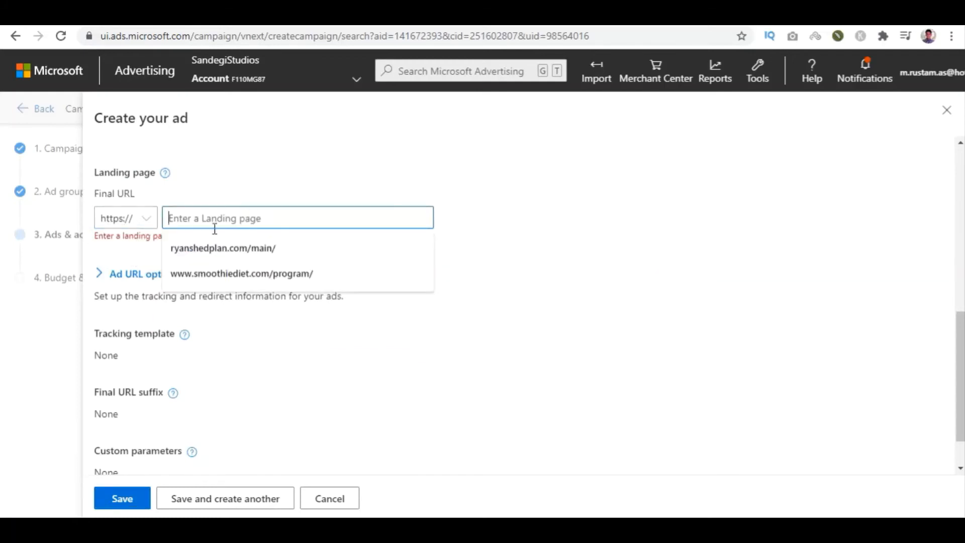
{"action": "left_click", "coordinate": [229, 195]}
{"action": "scroll", "coordinate": [132, 247], "scroll_direction": "down", "scroll_amount": 1}
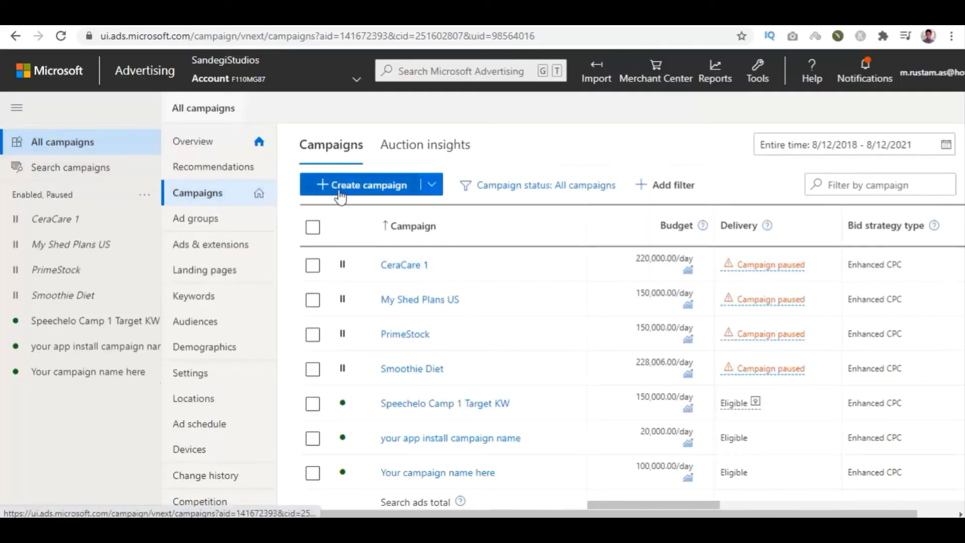
- Create a campaign aimed at visits to business locations and name it "insert campaign name here"
{"action": "left_click", "coordinate": [355, 187]}
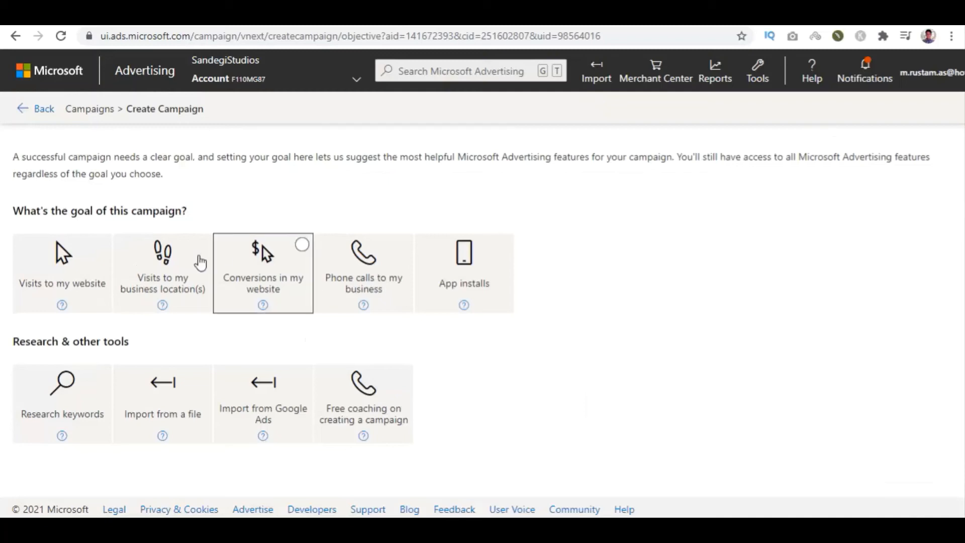
{"action": "left_click", "coordinate": [169, 273]}
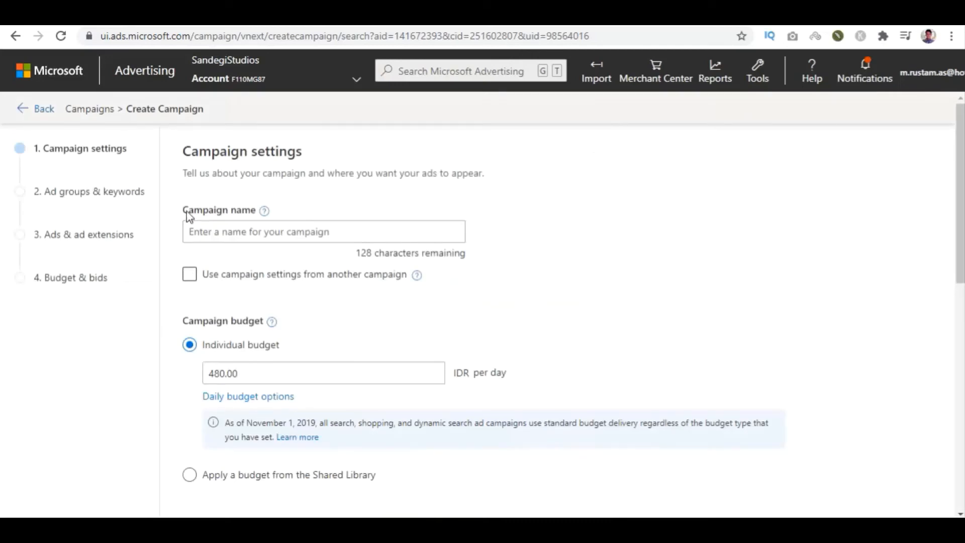
{"action": "left_click", "coordinate": [228, 232]}
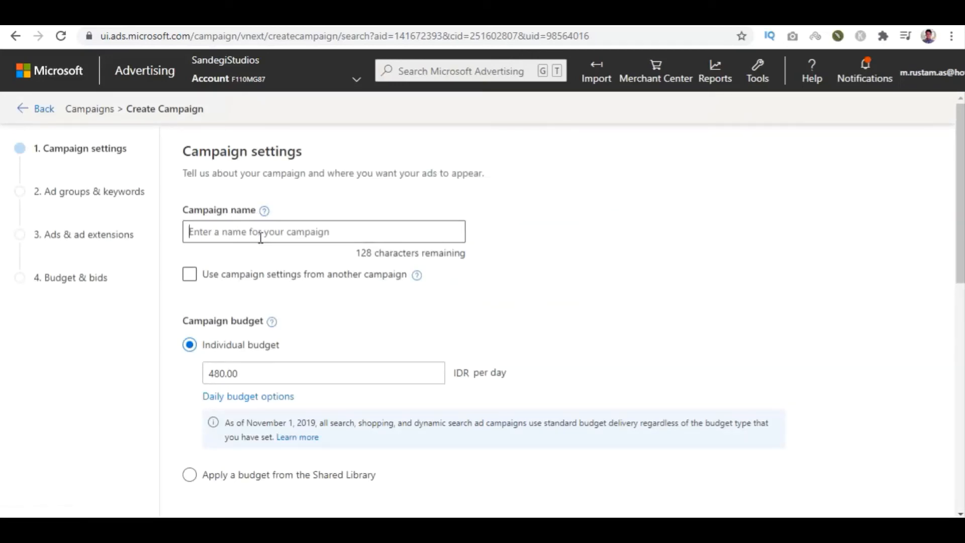
{"action": "type", "text": "enter your camn"}
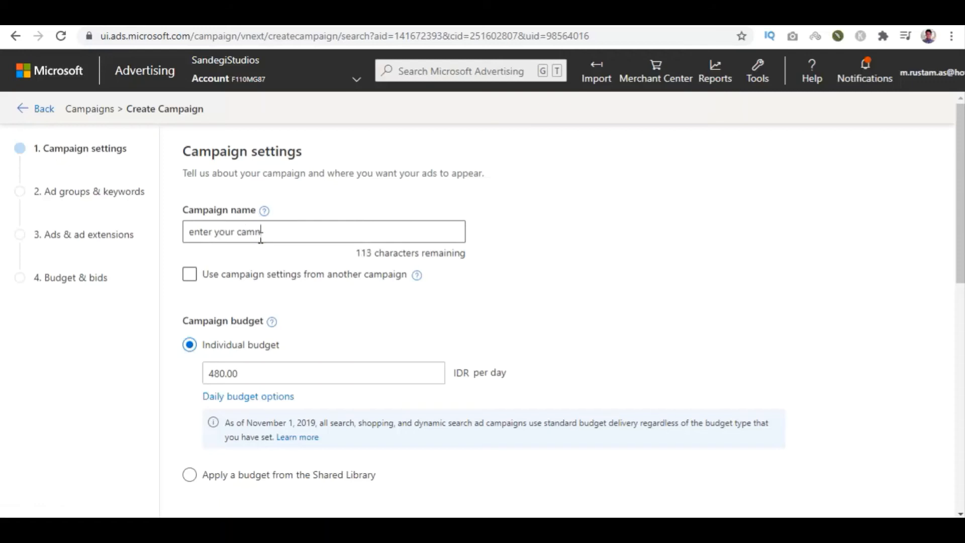
- Set the campaign's individual budget to 100000 IDR per day
{"action": "left_click", "coordinate": [216, 373]}
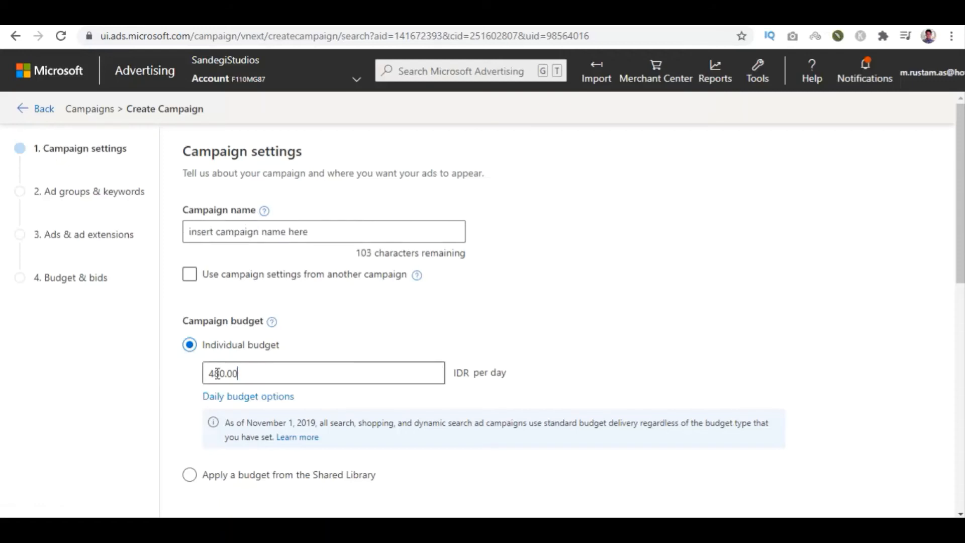
{"action": "key", "text": "ctrl+a"}
{"action": "type", "text": "1"}
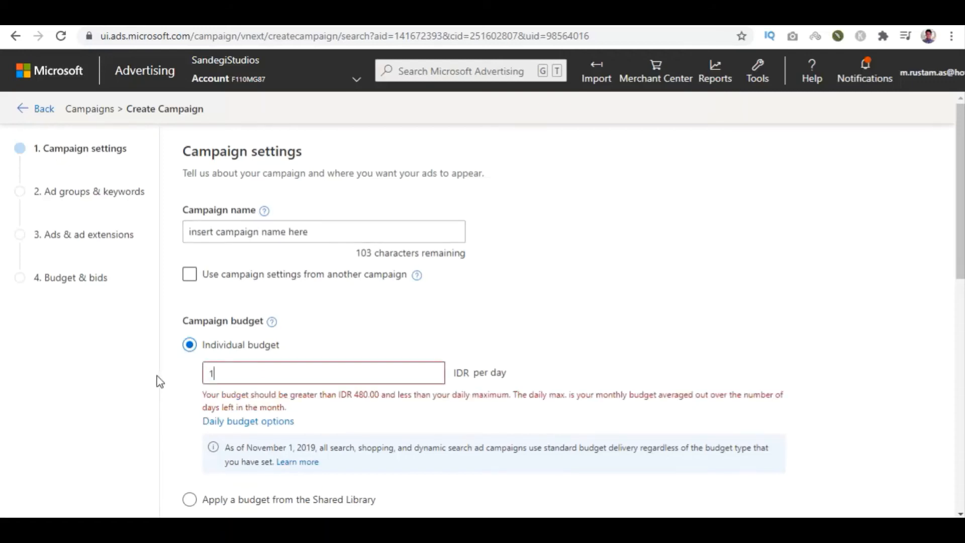
{"action": "type", "text": "00000"}
{"action": "left_click", "coordinate": [116, 370]}
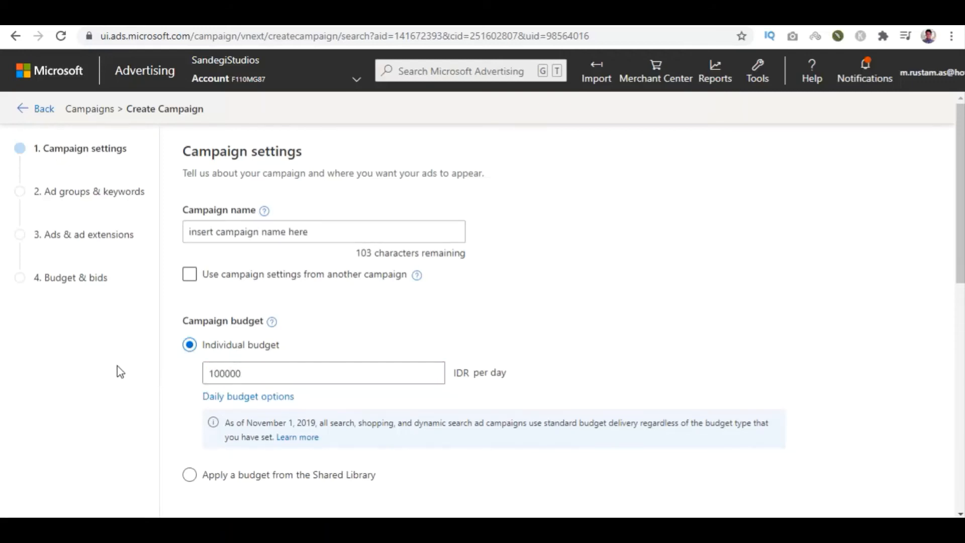
- Choose specific locations for the new campaign's ads and target the United States
{"action": "scroll", "coordinate": [146, 402], "scroll_direction": "down", "scroll_amount": 4}
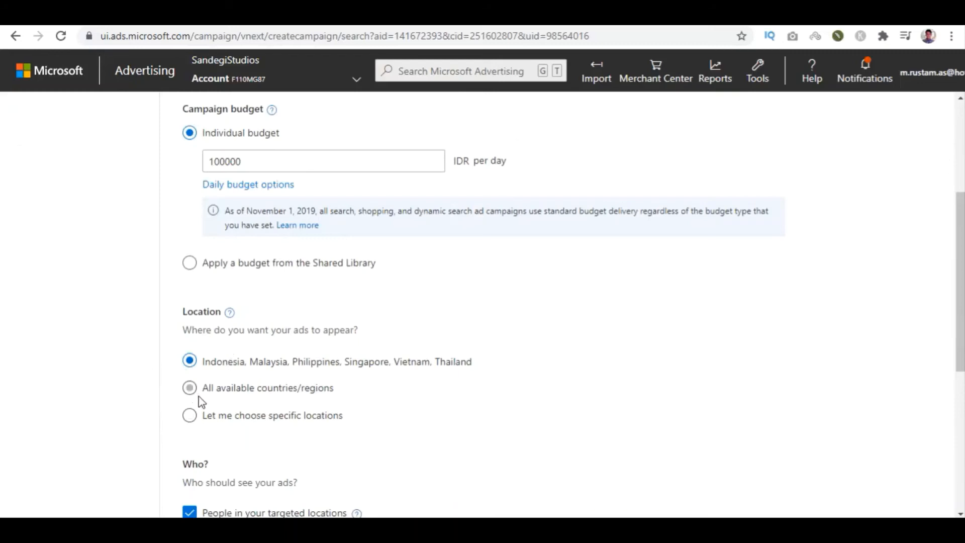
{"action": "left_click", "coordinate": [194, 418]}
{"action": "scroll", "coordinate": [247, 384], "scroll_direction": "down", "scroll_amount": 4}
{"action": "left_click", "coordinate": [289, 267]}
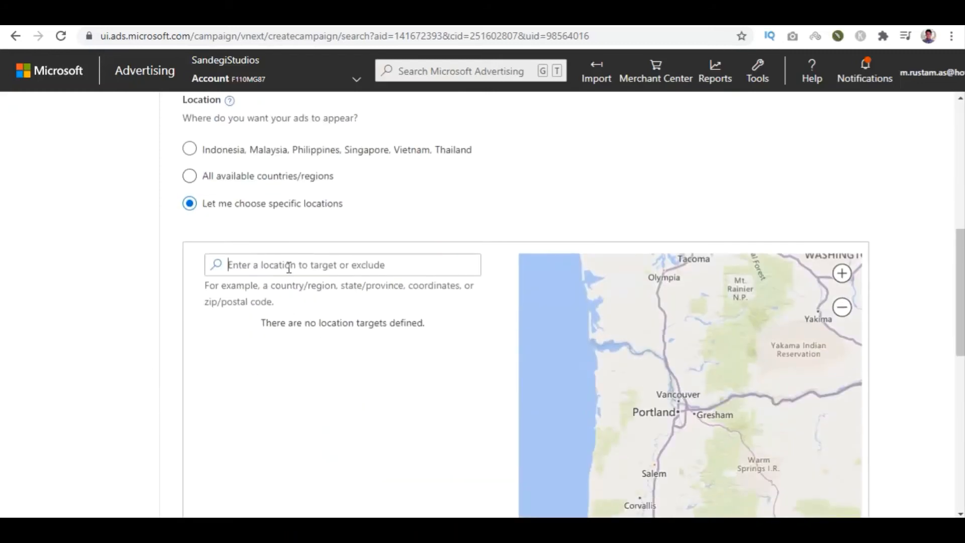
{"action": "type", "text": "u"}
{"action": "key", "text": "BackSpace"}
{"action": "type", "text": "united states"}
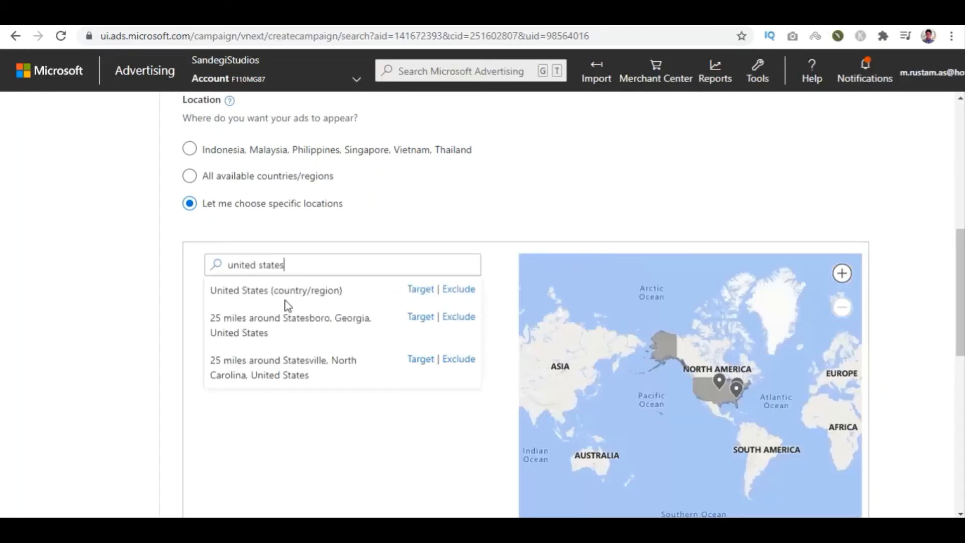
{"action": "left_click", "coordinate": [424, 291]}
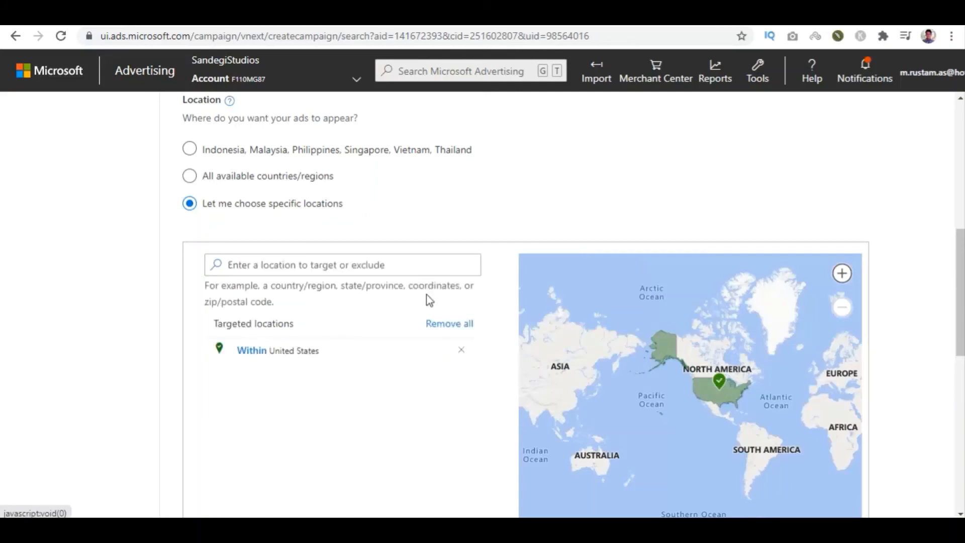
- Exclude people searching for or viewing pages about the targeted locations, and save to continue to ad groups and keywords
{"action": "scroll", "coordinate": [394, 308], "scroll_direction": "down", "scroll_amount": 7}
{"action": "scroll", "coordinate": [394, 308], "scroll_direction": "down", "scroll_amount": 1}
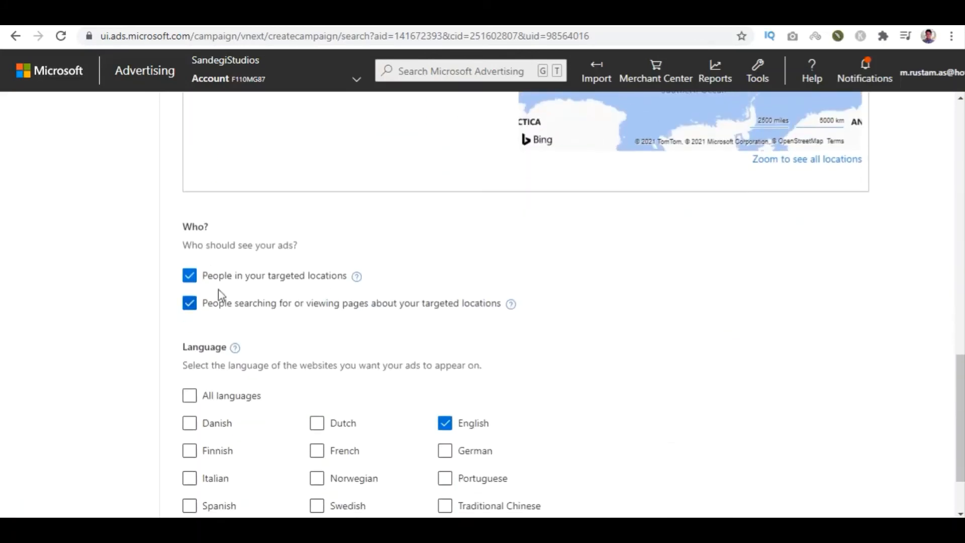
{"action": "left_click", "coordinate": [189, 304]}
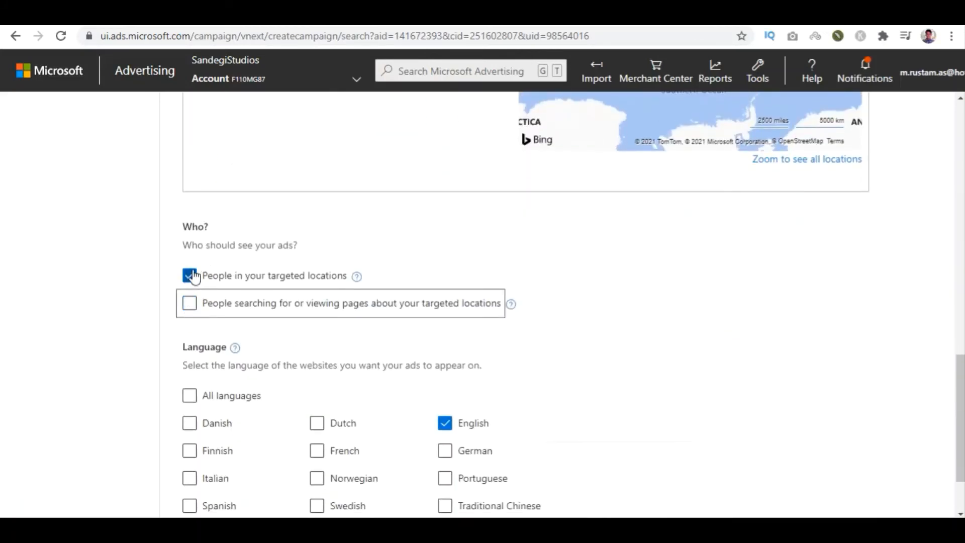
{"action": "scroll", "coordinate": [383, 429], "scroll_direction": "down", "scroll_amount": 2}
{"action": "left_click", "coordinate": [300, 460]}
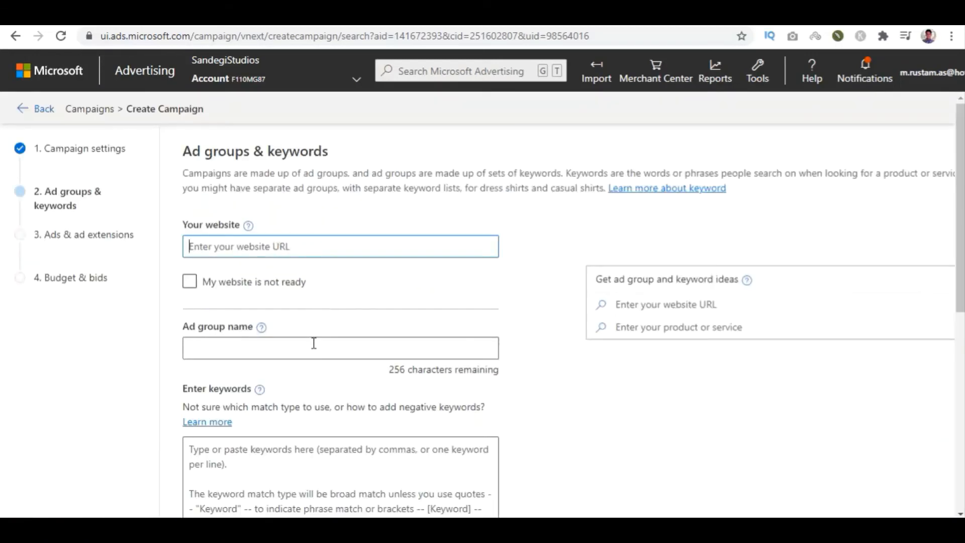
- Mark the website as not ready and name the ad group "adgroup 1"
{"action": "left_click", "coordinate": [189, 282]}
{"action": "left_click", "coordinate": [259, 343]}
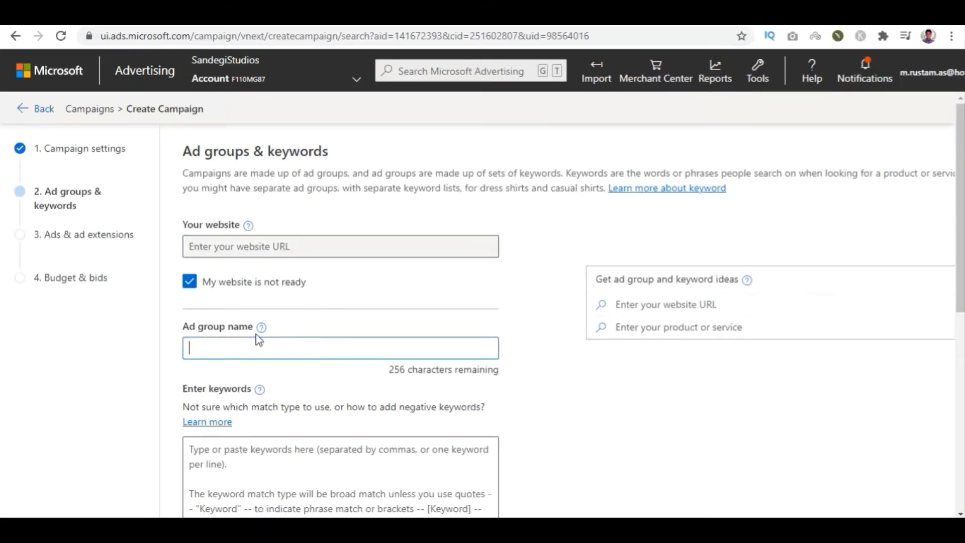
{"action": "type", "text": "adgroup 1"}
- Enter the placeholder keyword "insert your target keyword" for adgroup 1 and save to continue to ads and extensions
{"action": "scroll", "coordinate": [255, 342], "scroll_direction": "down", "scroll_amount": 3}
{"action": "left_click", "coordinate": [267, 344]}
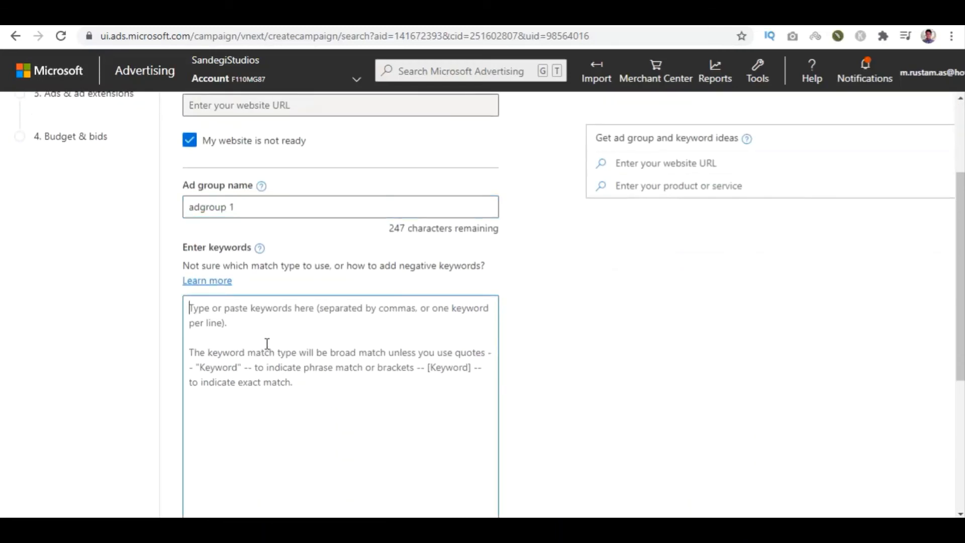
{"action": "type", "text": "insert your"}
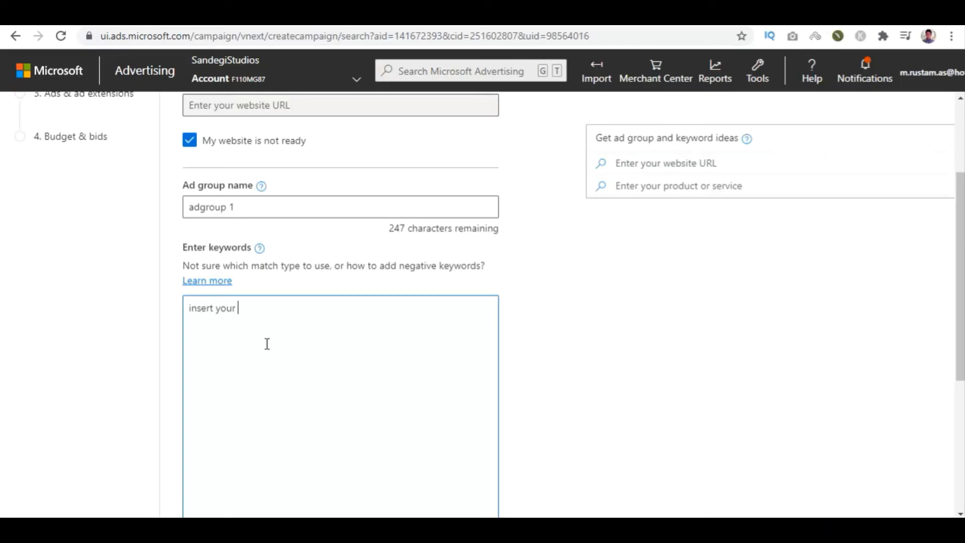
{"action": "type", "text": " target keyw"}
{"action": "scroll", "coordinate": [267, 351], "scroll_direction": "down", "scroll_amount": 5}
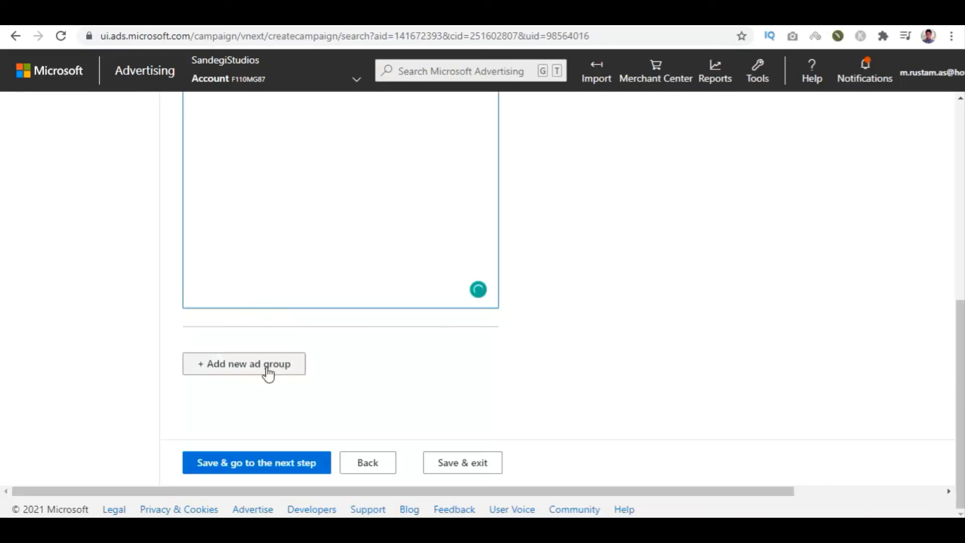
{"action": "left_click", "coordinate": [271, 466]}
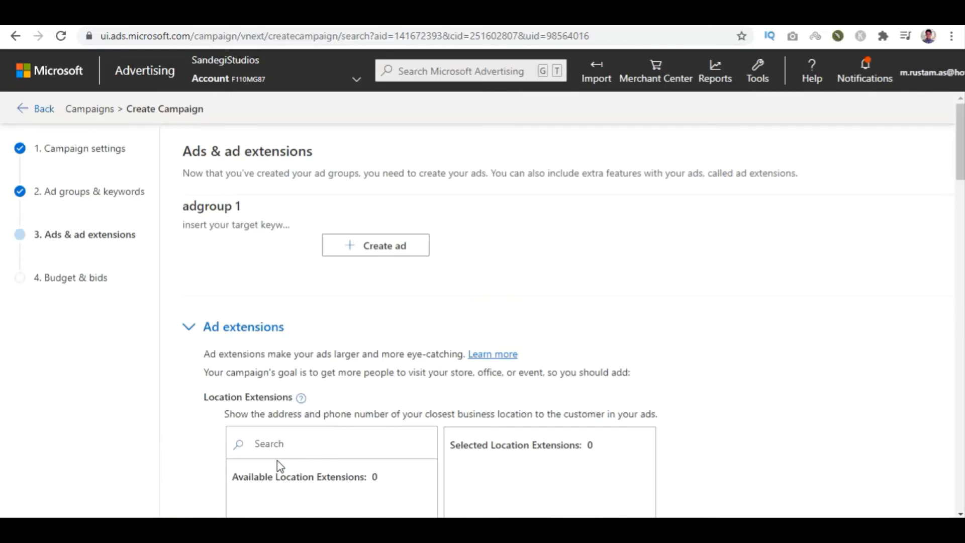
{"action": "left_click", "coordinate": [385, 251]}
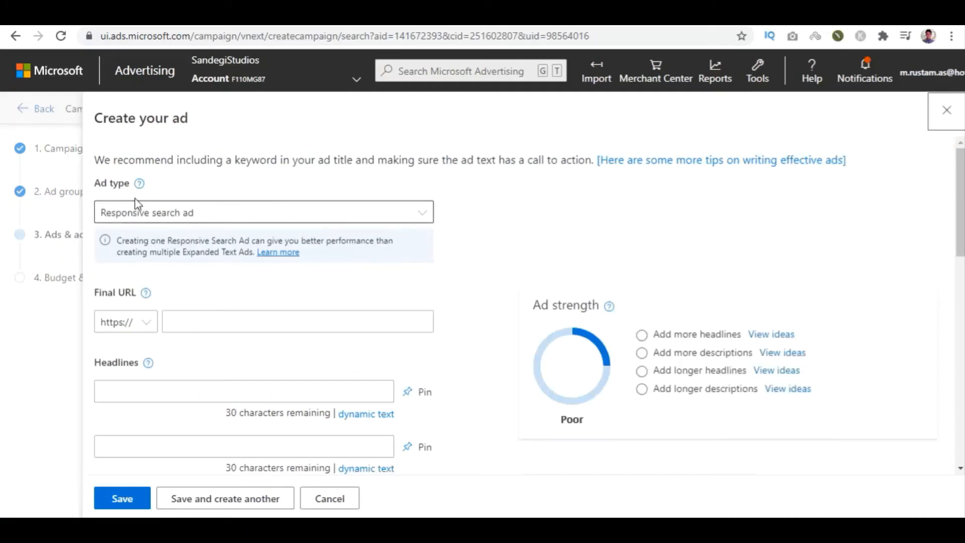
{"action": "left_click", "coordinate": [152, 212]}
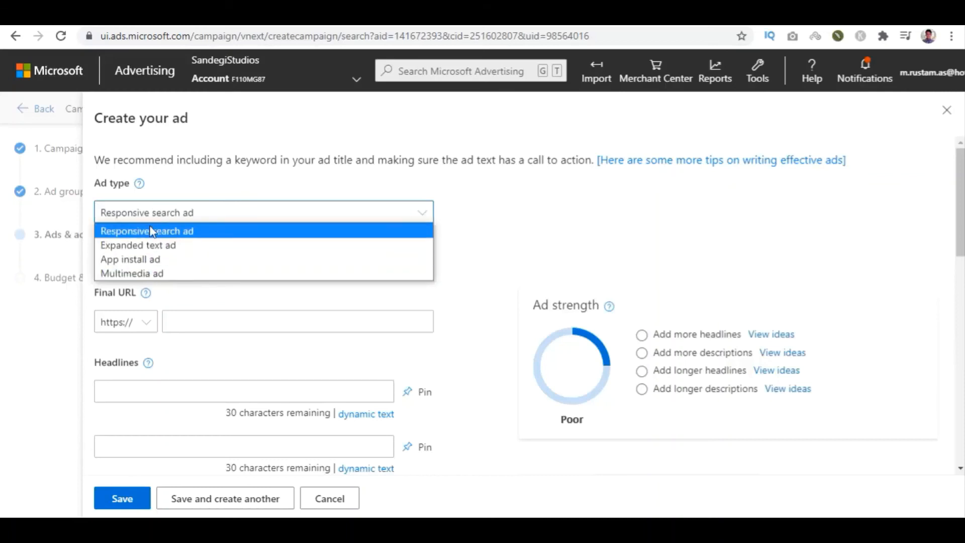
{"action": "left_click", "coordinate": [171, 214]}
{"action": "left_click", "coordinate": [180, 321]}
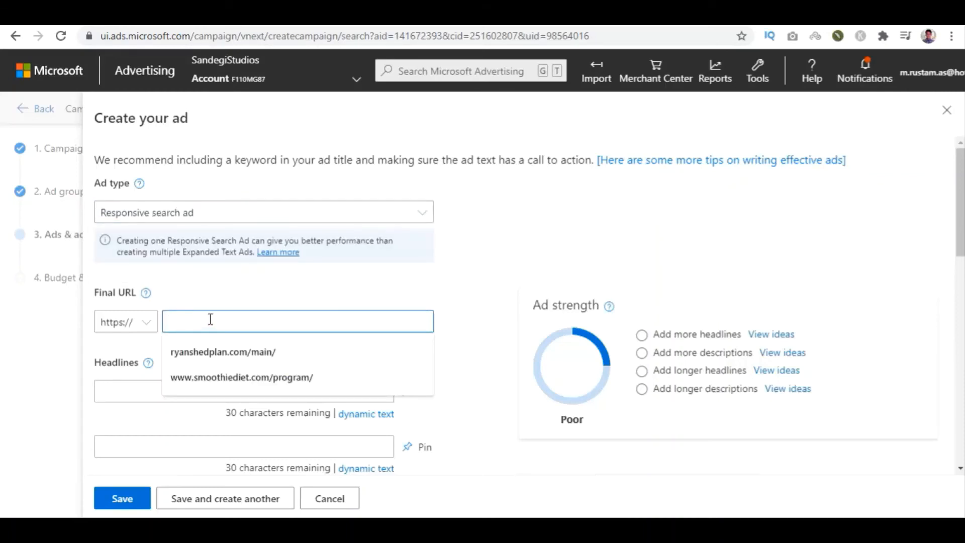
{"action": "type", "text": "your ad headline"}
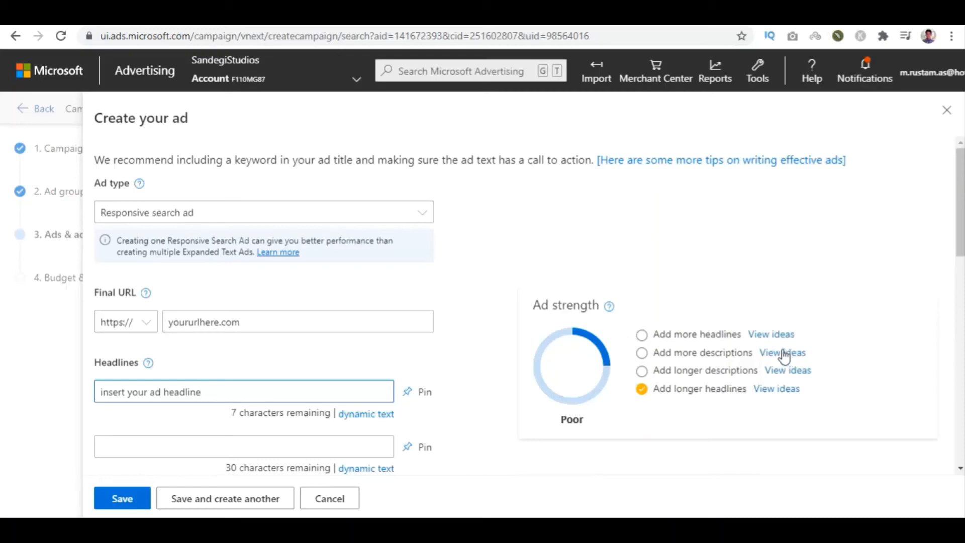
- Add the second headline "insert your ad headline here" and check the remaining headline, path and description fields
{"action": "scroll", "coordinate": [112, 429], "scroll_direction": "down", "scroll_amount": 3}
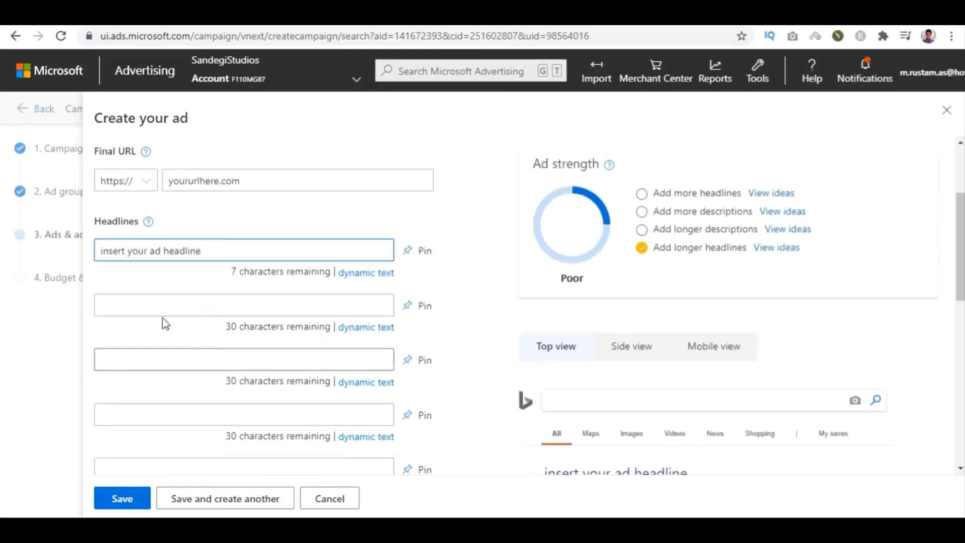
{"action": "left_click", "coordinate": [159, 312]}
{"action": "left_click", "coordinate": [123, 360]}
{"action": "scroll", "coordinate": [125, 357], "scroll_direction": "down", "scroll_amount": 5}
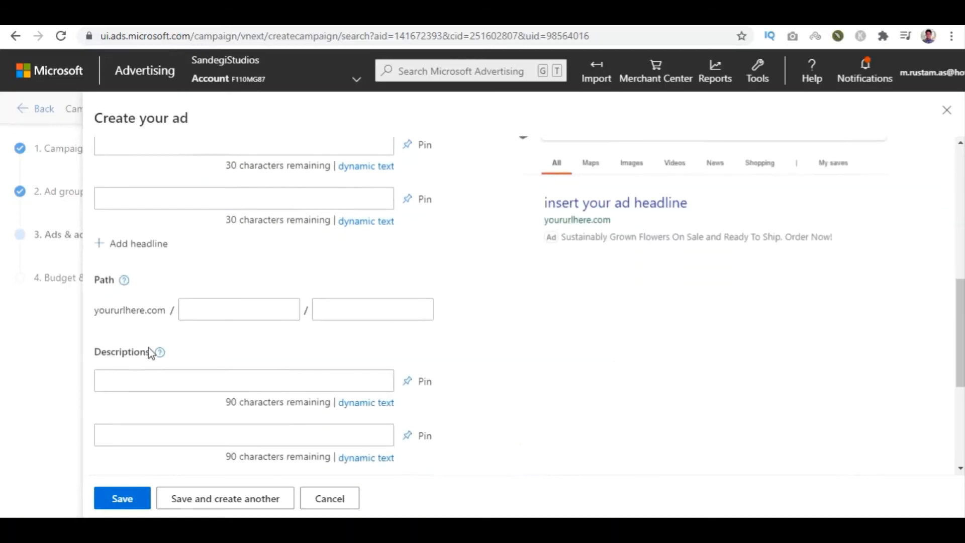
{"action": "left_click", "coordinate": [192, 288]}
{"action": "scroll", "coordinate": [627, 392], "scroll_direction": "up", "scroll_amount": 5}
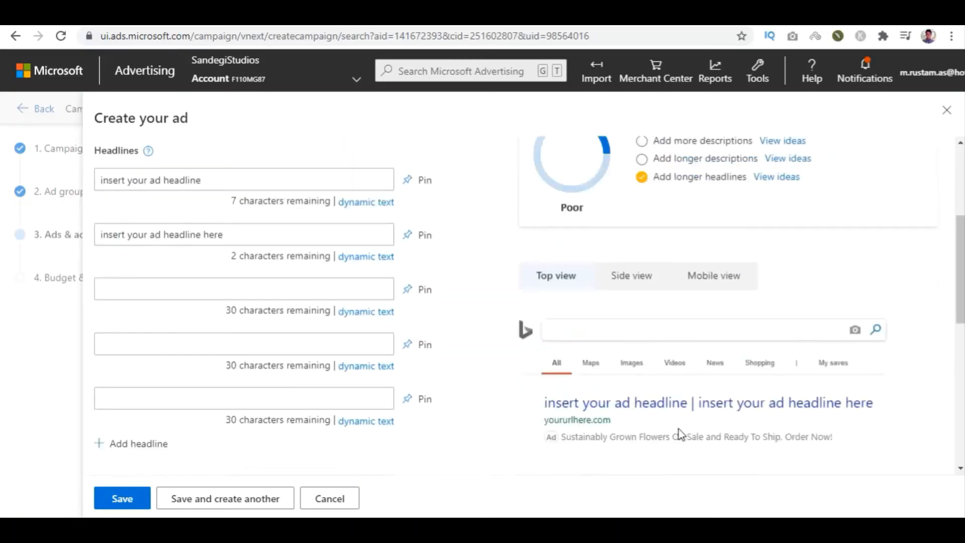
- Set the ad's display path to "freedownload" and enter a placeholder ad description in the first description field
{"action": "scroll", "coordinate": [250, 384], "scroll_direction": "down", "scroll_amount": 5}
{"action": "left_click", "coordinate": [236, 297]}
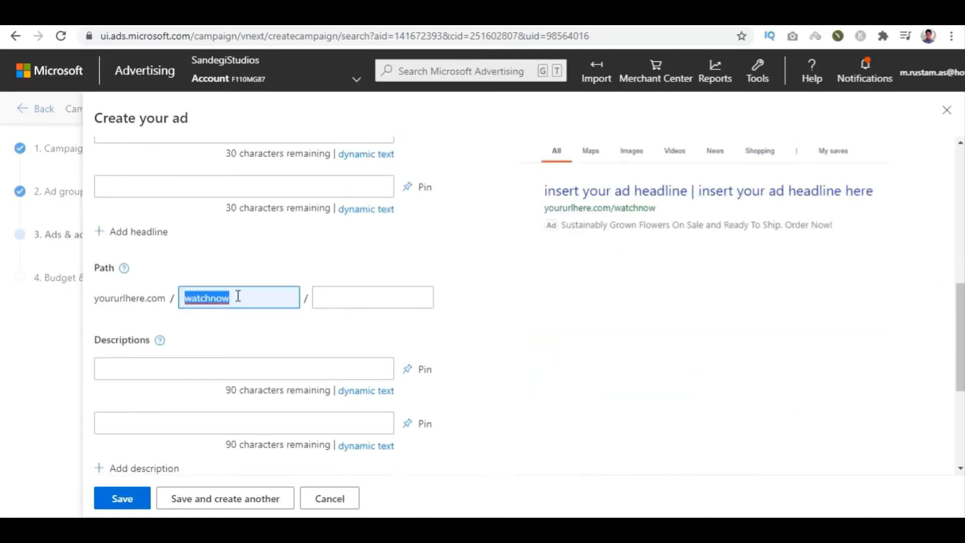
{"action": "type", "text": "freedownload"}
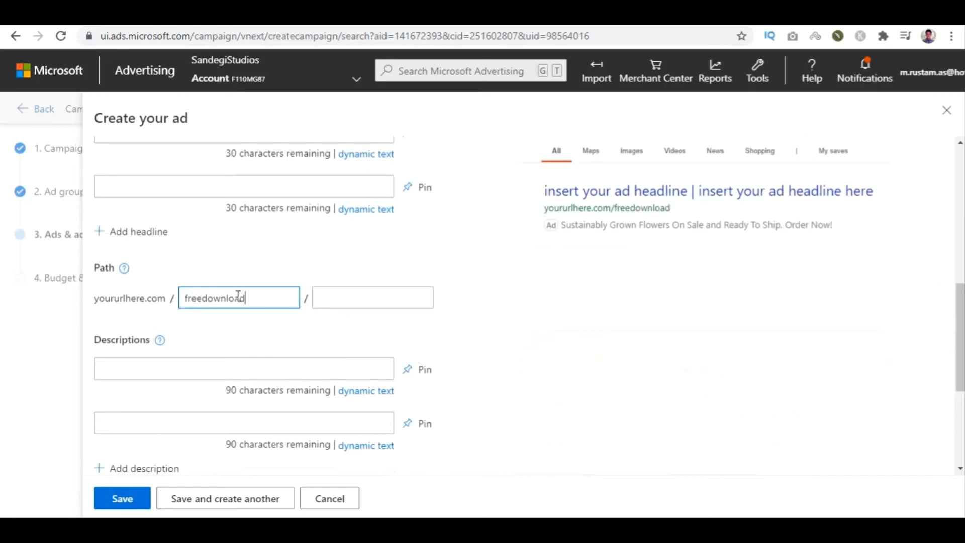
{"action": "key", "text": "ctrl+a"}
{"action": "type", "text": "f"}
{"action": "left_click", "coordinate": [150, 372]}
{"action": "type", "text": "insert ad descripoti"}
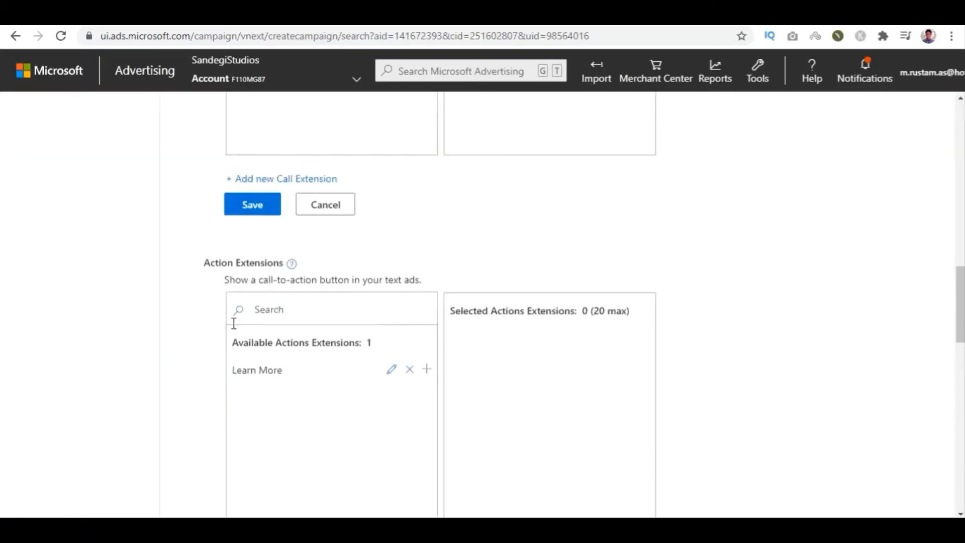
- Continue past the ad extensions to the budget and bids step and keep Enhanced CPC as the bid strategy
{"action": "scroll", "coordinate": [190, 332], "scroll_direction": "down", "scroll_amount": 15}
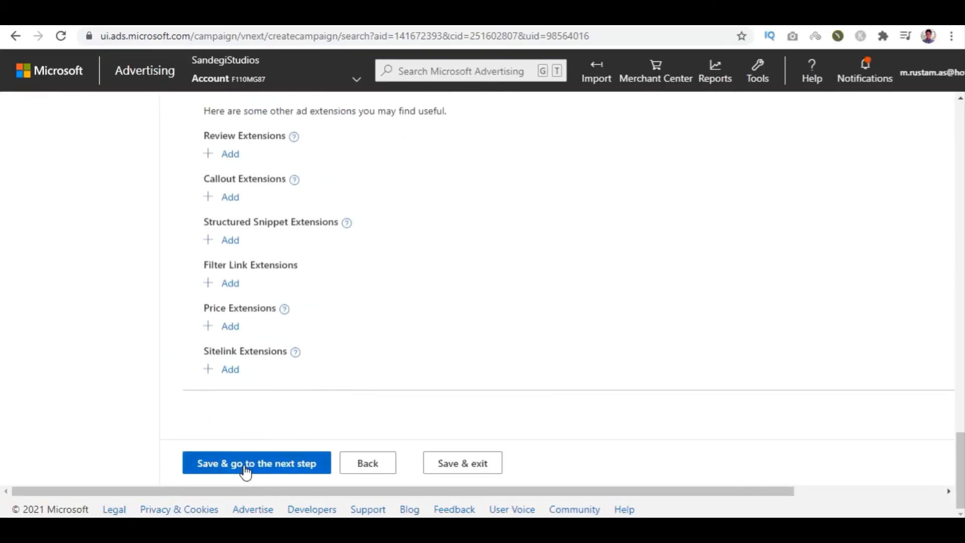
{"action": "left_click", "coordinate": [245, 463]}
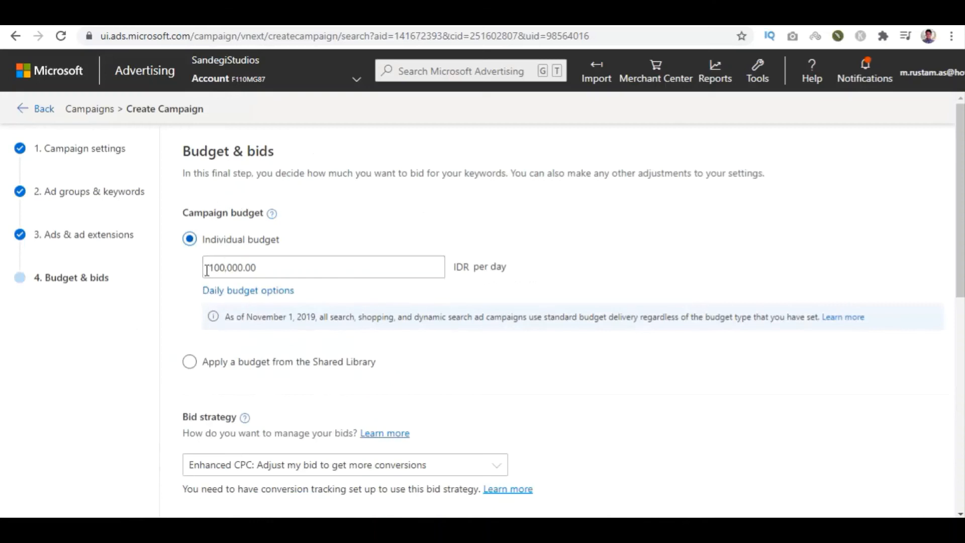
{"action": "scroll", "coordinate": [440, 307], "scroll_direction": "down", "scroll_amount": 5}
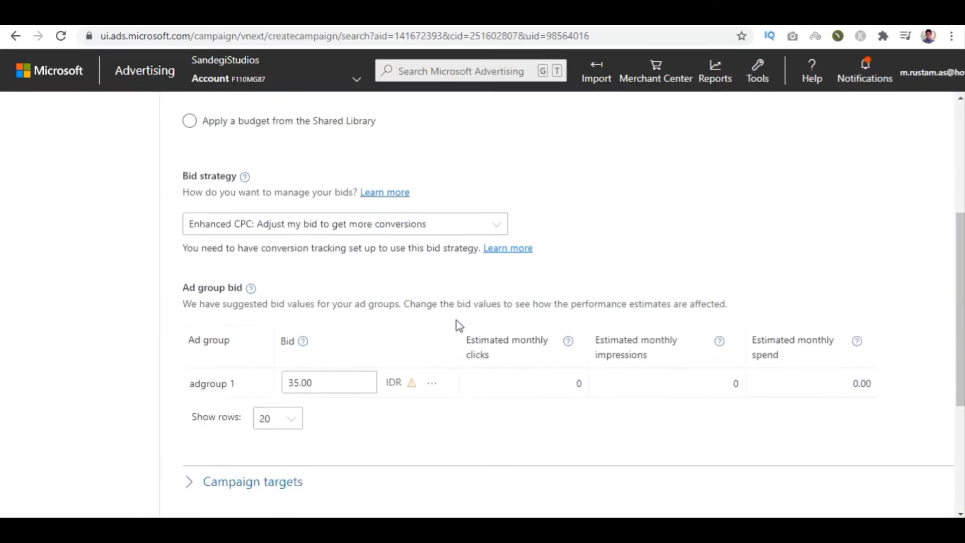
{"action": "left_click", "coordinate": [269, 186]}
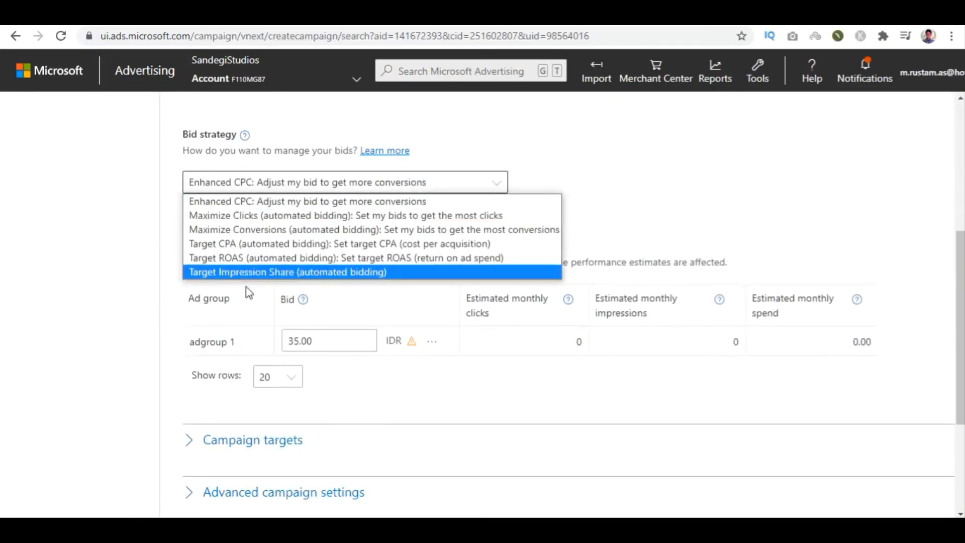
{"action": "left_click", "coordinate": [271, 204]}
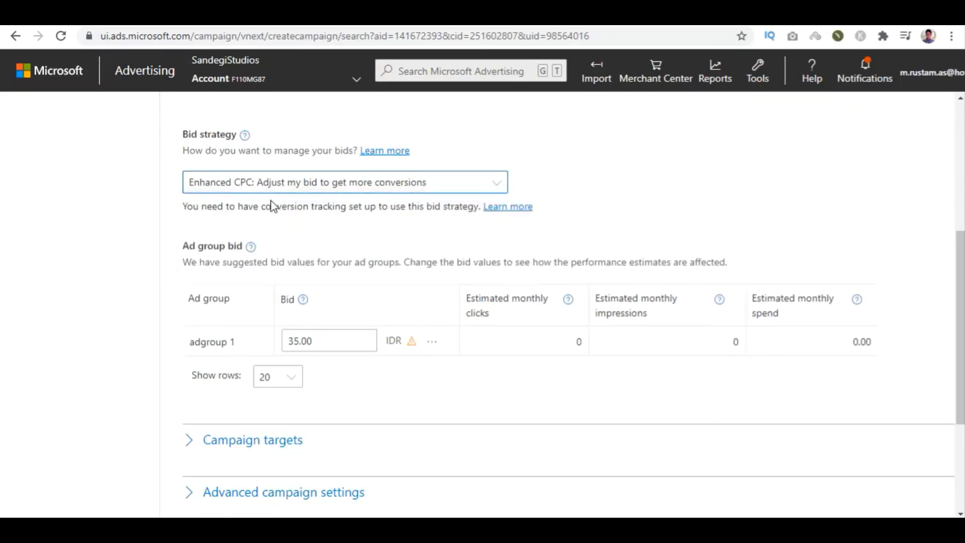
- Set the bid for adgroup 1 to 2000 IDR, save the campaign and dismiss the confirmation
{"action": "scroll", "coordinate": [282, 317], "scroll_direction": "down", "scroll_amount": 4}
{"action": "scroll", "coordinate": [303, 236], "scroll_direction": "up", "scroll_amount": 3}
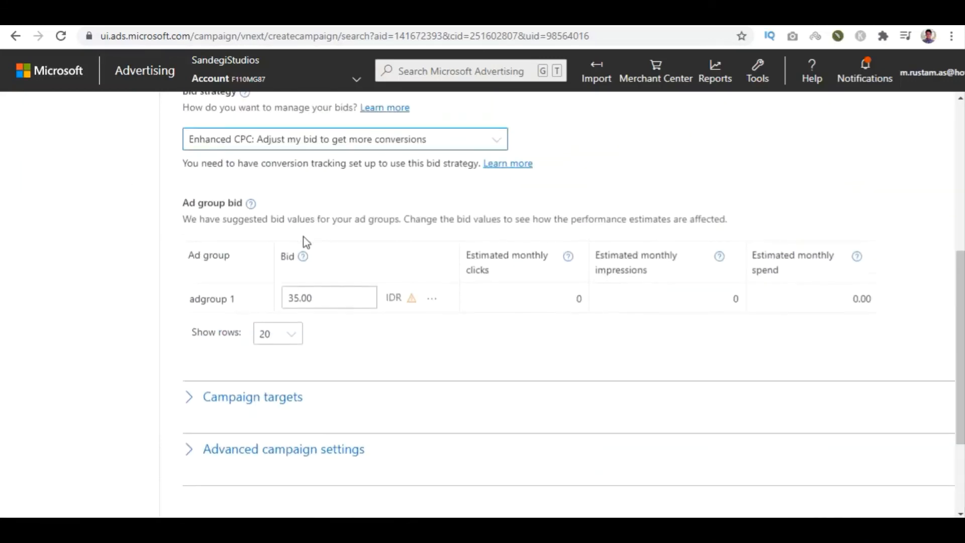
{"action": "double_click", "coordinate": [320, 287]}
{"action": "type", "text": "200"}
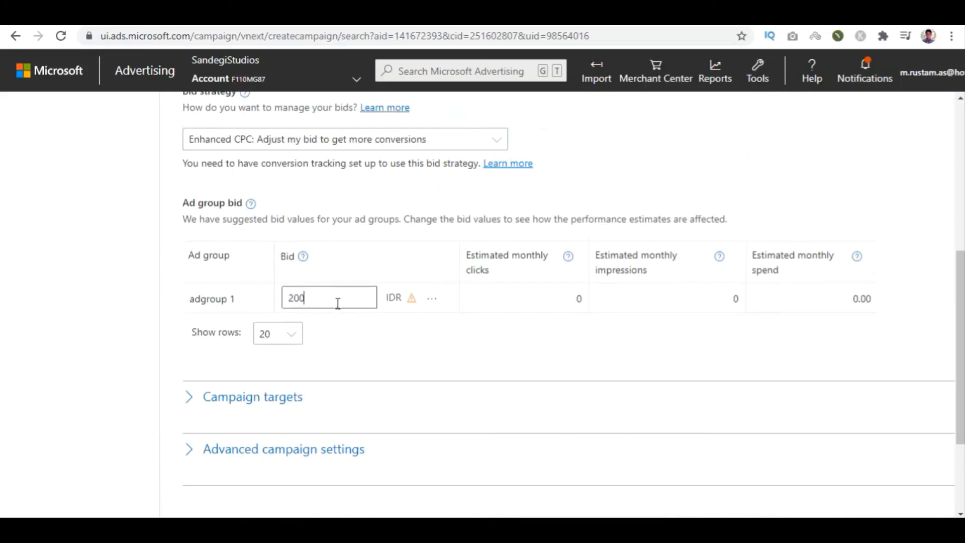
{"action": "key", "text": "BackSpace"}
{"action": "scroll", "coordinate": [452, 312], "scroll_direction": "down", "scroll_amount": 3}
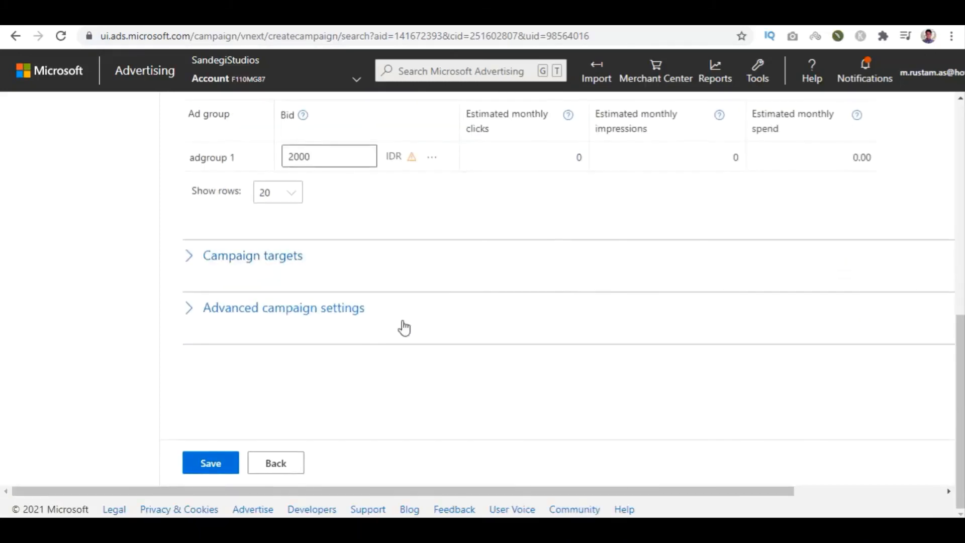
{"action": "left_click", "coordinate": [213, 470]}
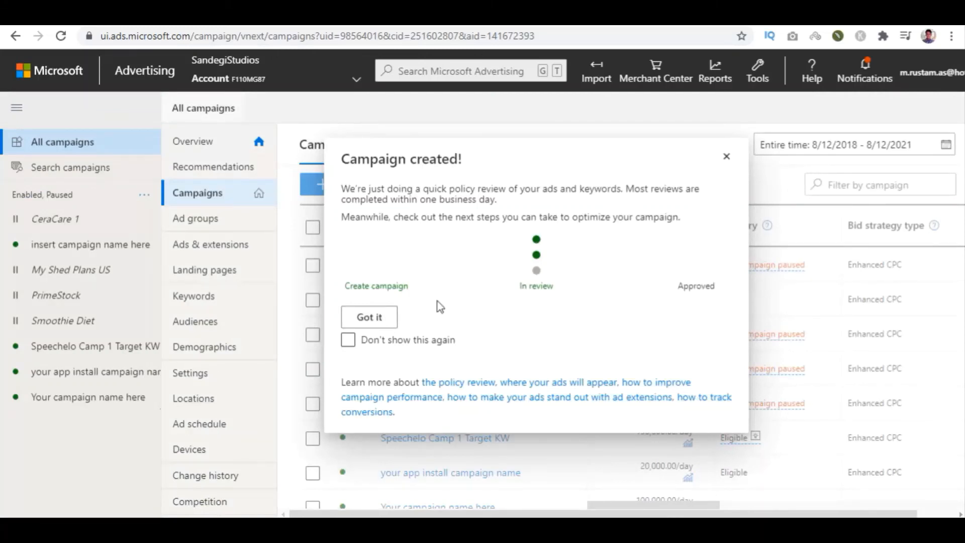
{"action": "left_click", "coordinate": [380, 318]}
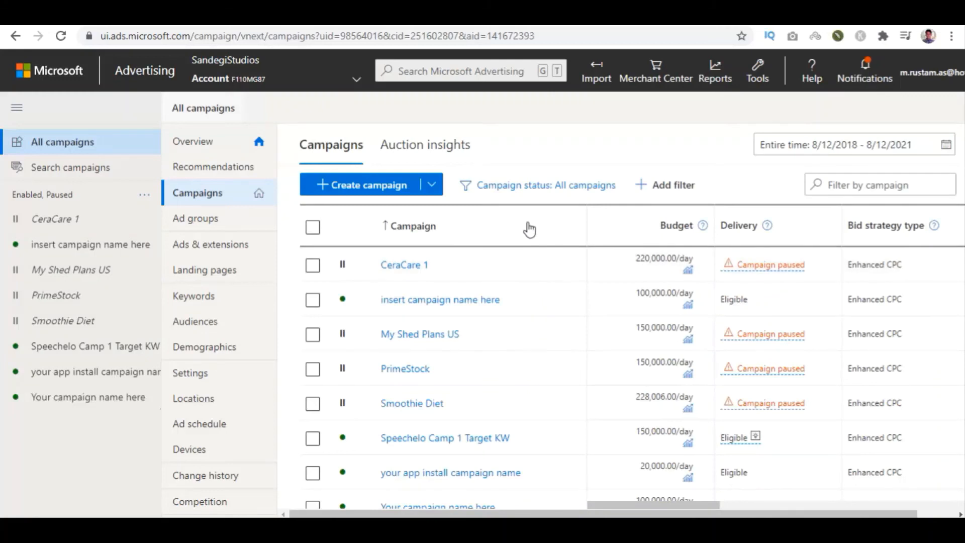
- Open the account's ad groups list and review its columns through to the start and end dates
{"action": "scroll", "coordinate": [519, 320], "scroll_direction": "down", "scroll_amount": 3}
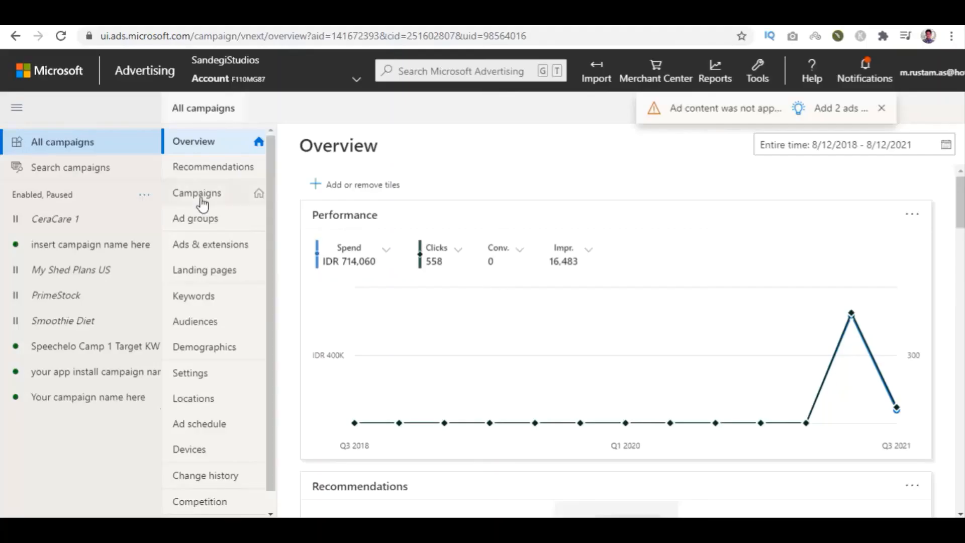
{"action": "left_click", "coordinate": [229, 220]}
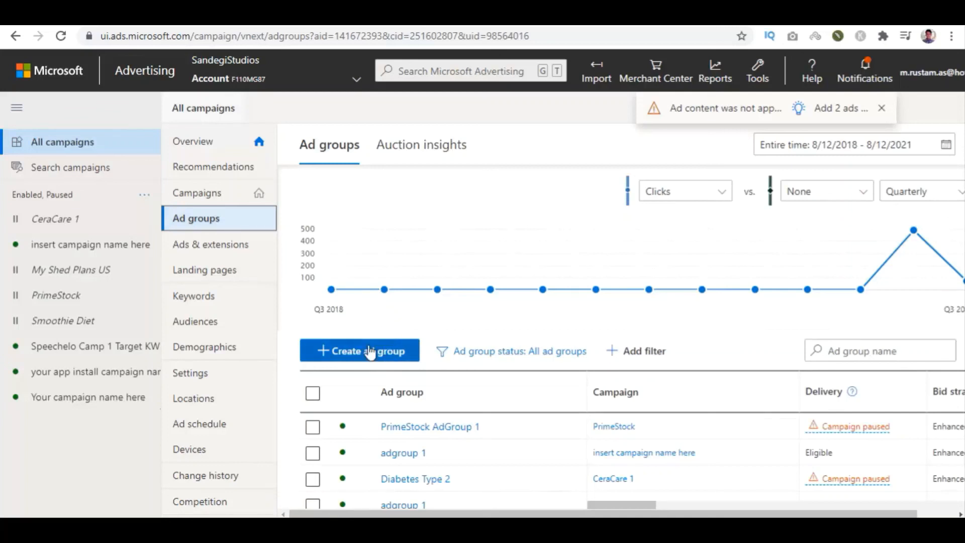
{"action": "scroll", "coordinate": [402, 382], "scroll_direction": "down", "scroll_amount": 3}
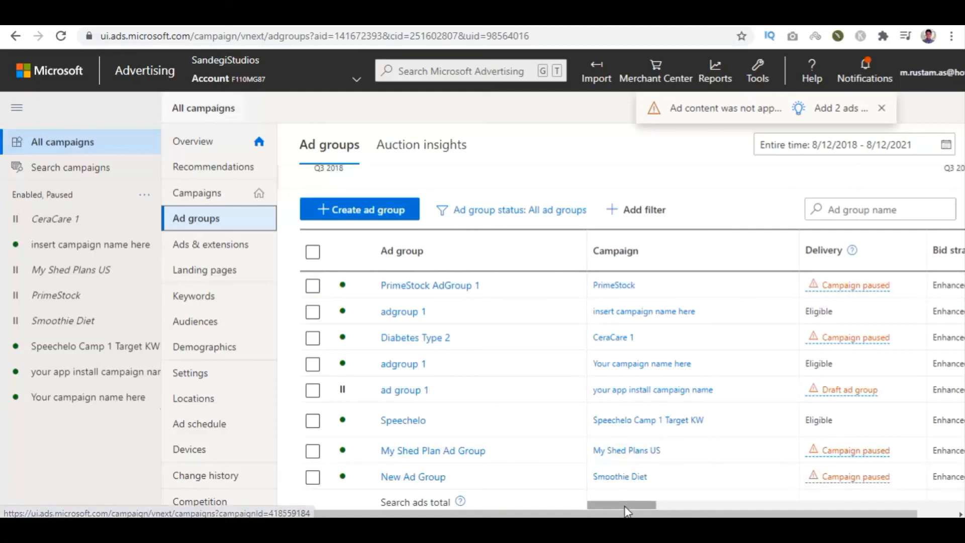
{"action": "left_click_drag", "start_coordinate": [626, 508], "coordinate": [785, 513]}
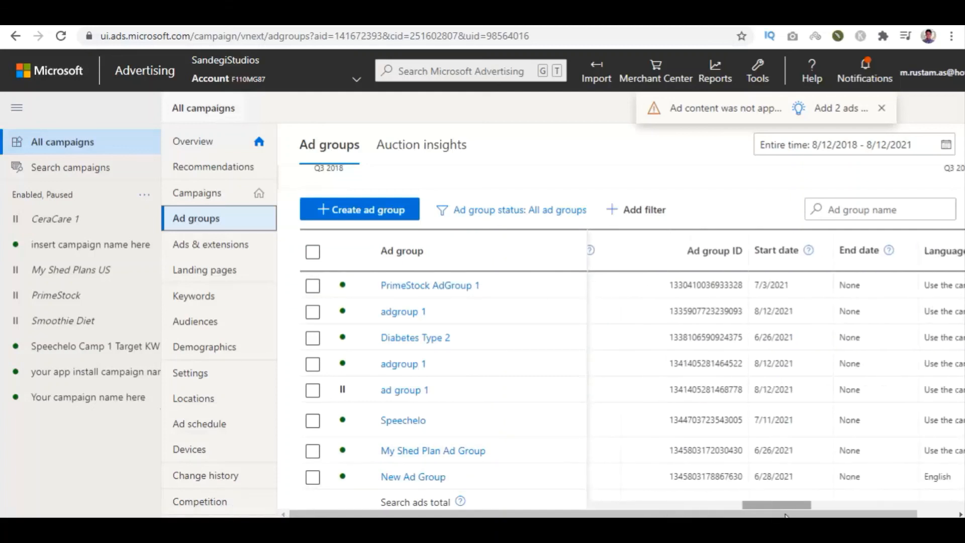
- Start a new ad group under the campaign "your app install campaign name"
{"action": "left_click", "coordinate": [387, 350]}
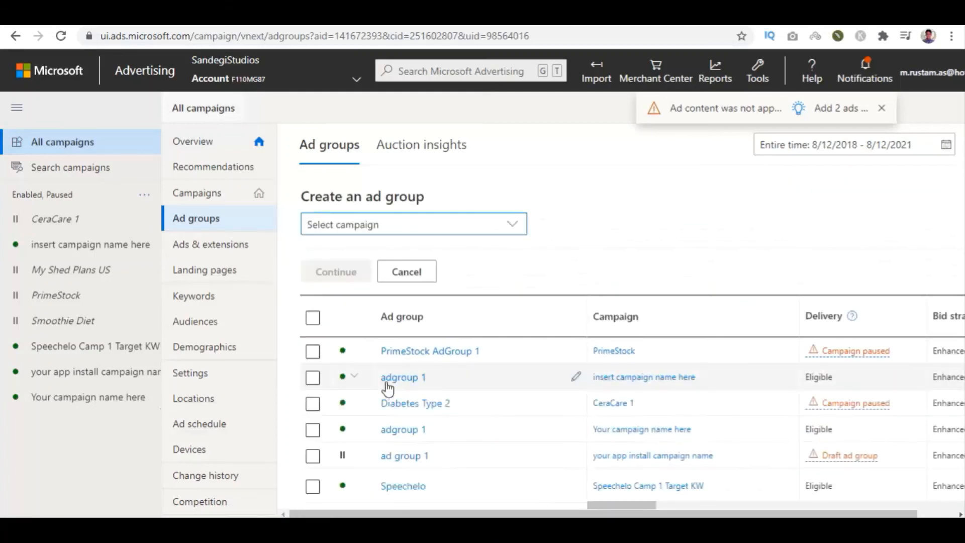
{"action": "left_click", "coordinate": [398, 469]}
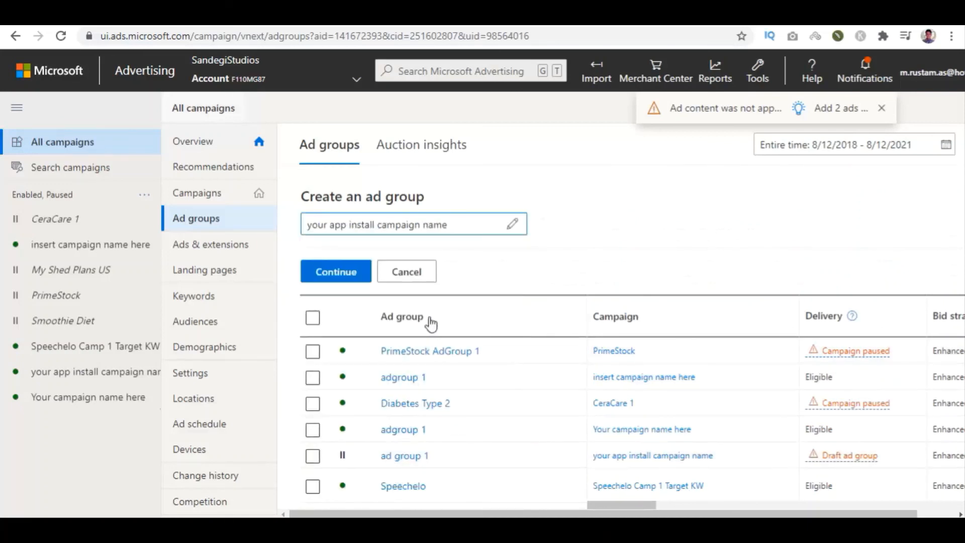
{"action": "left_click", "coordinate": [344, 271]}
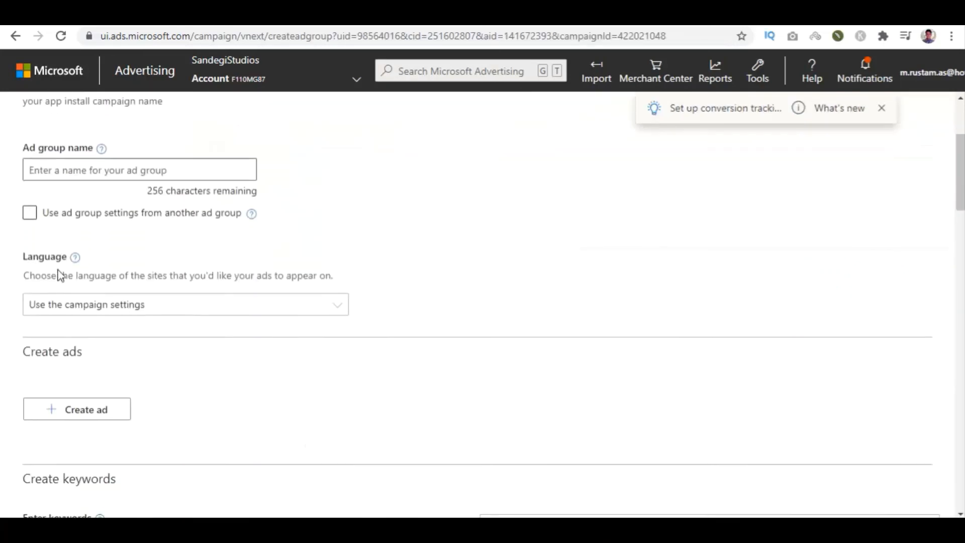
- Examine the new ad group's settings for name, language, ads, keywords, bid, schedule, ad distribution and targets
{"action": "scroll", "coordinate": [63, 301], "scroll_direction": "down", "scroll_amount": 1}
{"action": "scroll", "coordinate": [78, 372], "scroll_direction": "down", "scroll_amount": 1}
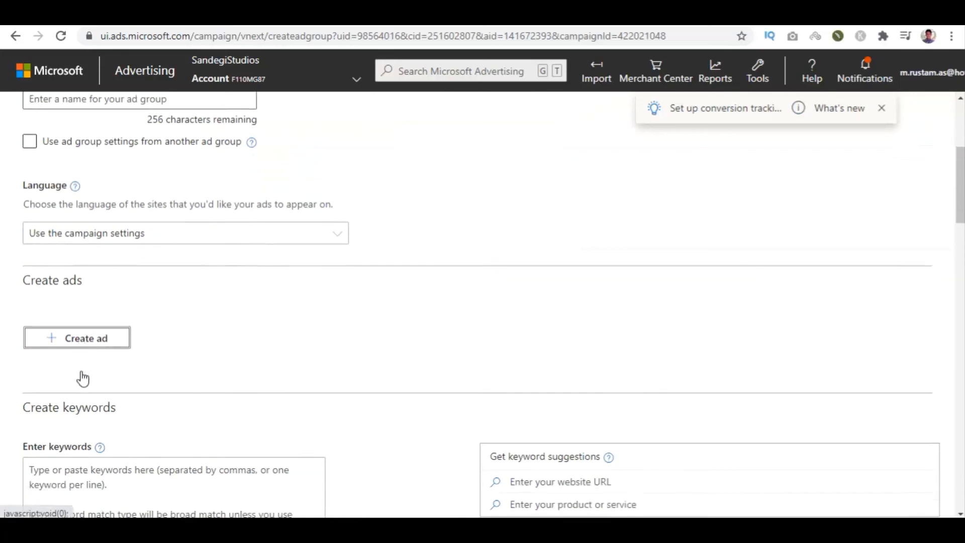
{"action": "scroll", "coordinate": [83, 378], "scroll_direction": "down", "scroll_amount": 2}
{"action": "scroll", "coordinate": [98, 382], "scroll_direction": "down", "scroll_amount": 9}
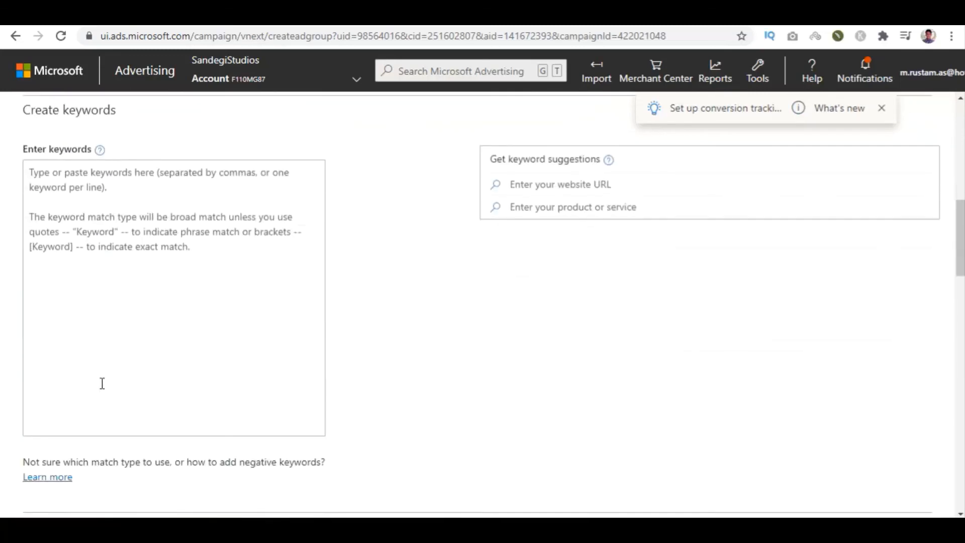
{"action": "left_click", "coordinate": [47, 282]}
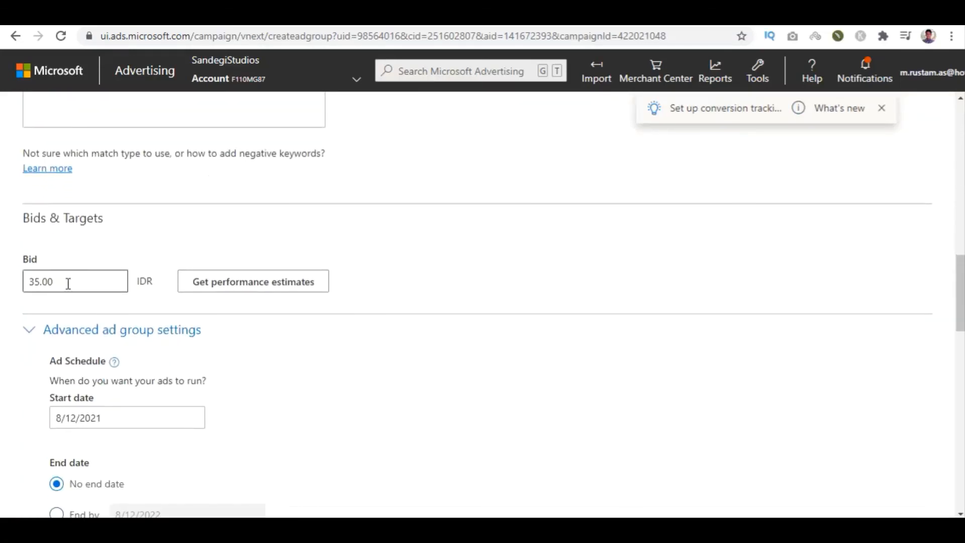
{"action": "scroll", "coordinate": [95, 322], "scroll_direction": "down", "scroll_amount": 1}
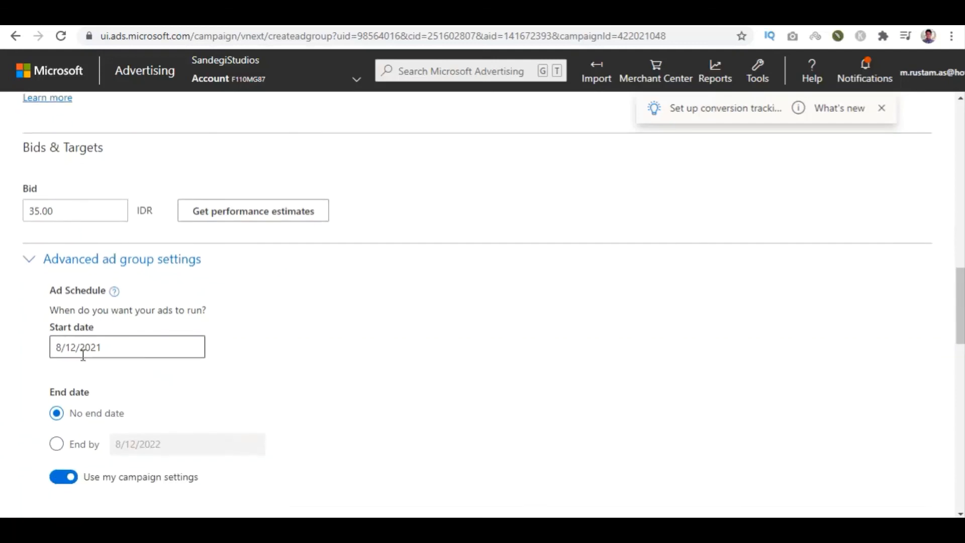
{"action": "scroll", "coordinate": [56, 479], "scroll_direction": "down", "scroll_amount": 5}
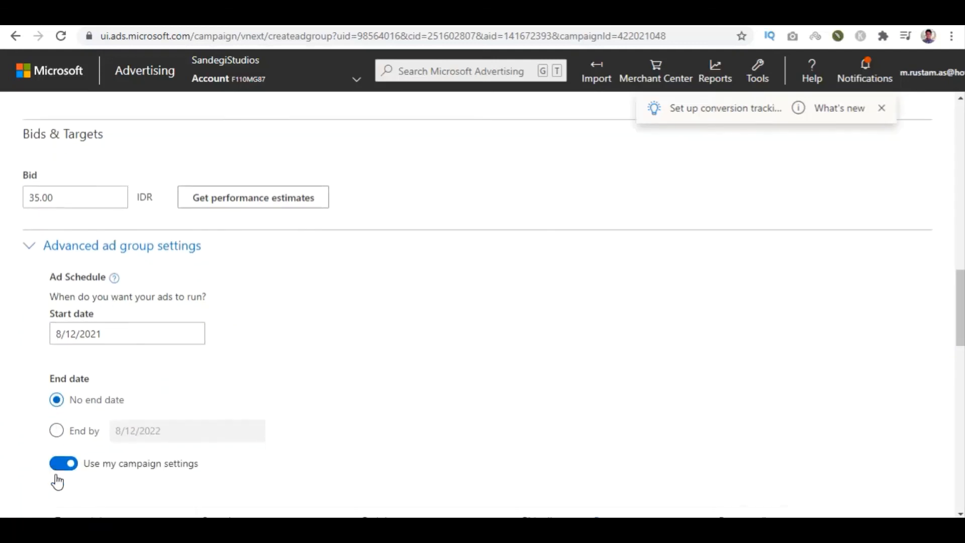
{"action": "scroll", "coordinate": [77, 402], "scroll_direction": "down", "scroll_amount": 7}
{"action": "left_click", "coordinate": [68, 224]}
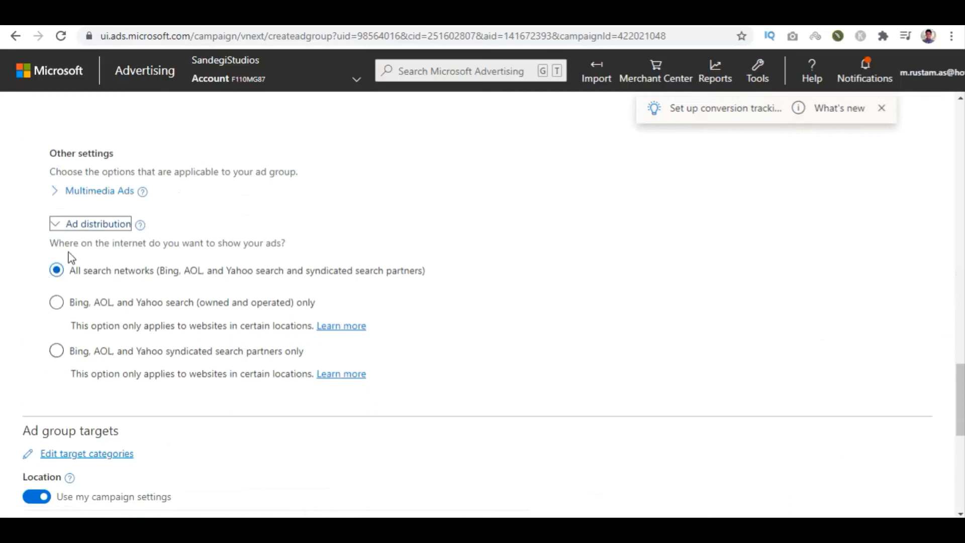
{"action": "scroll", "coordinate": [60, 276], "scroll_direction": "down", "scroll_amount": 10}
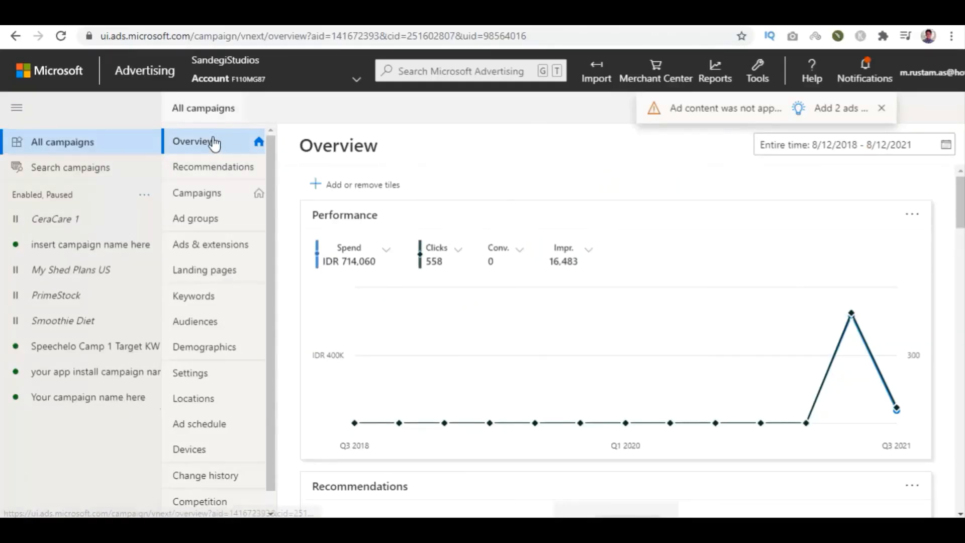
- Start an expanded text ad for the Speechelo ad group in Speechelo Camp 1 Target KW and review its fields
{"action": "left_click", "coordinate": [250, 251]}
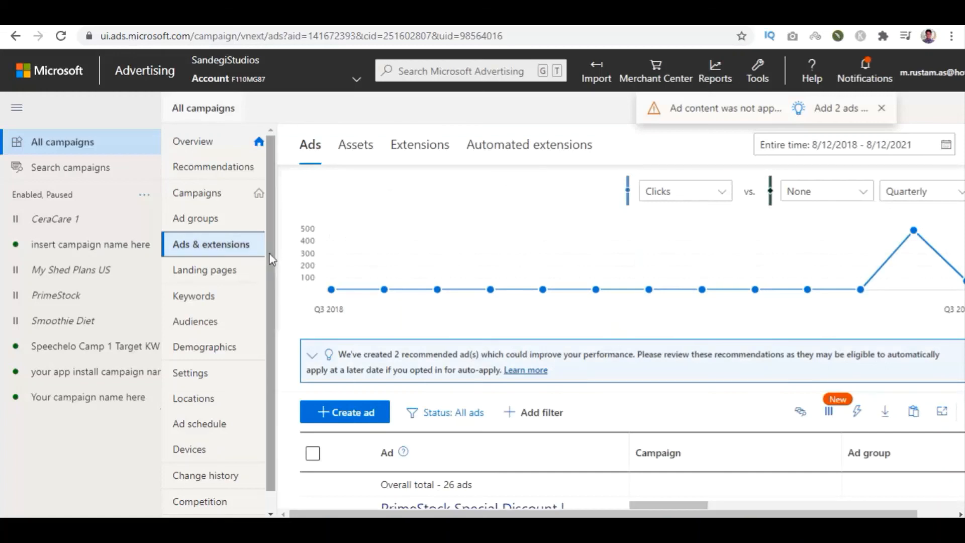
{"action": "left_click", "coordinate": [349, 413]}
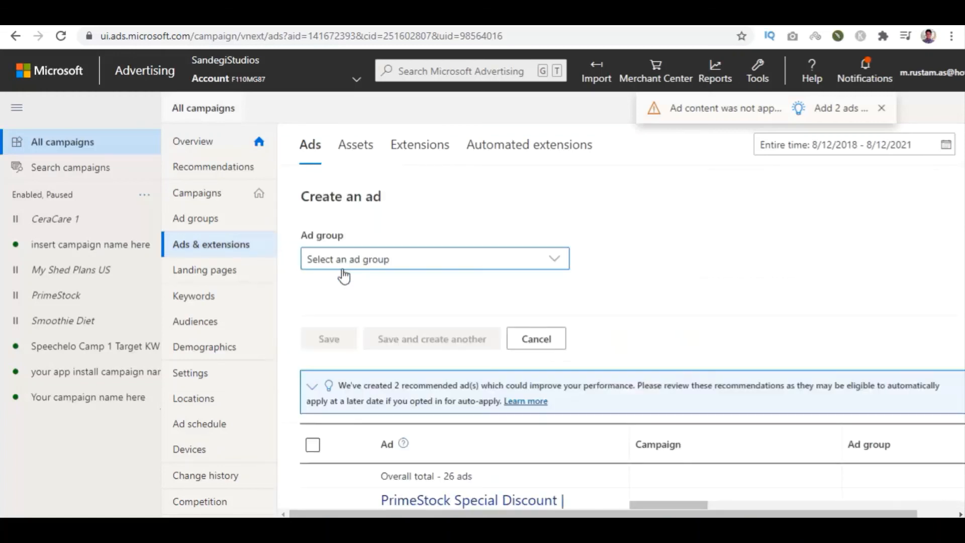
{"action": "left_click", "coordinate": [382, 266]}
{"action": "left_click", "coordinate": [560, 373]}
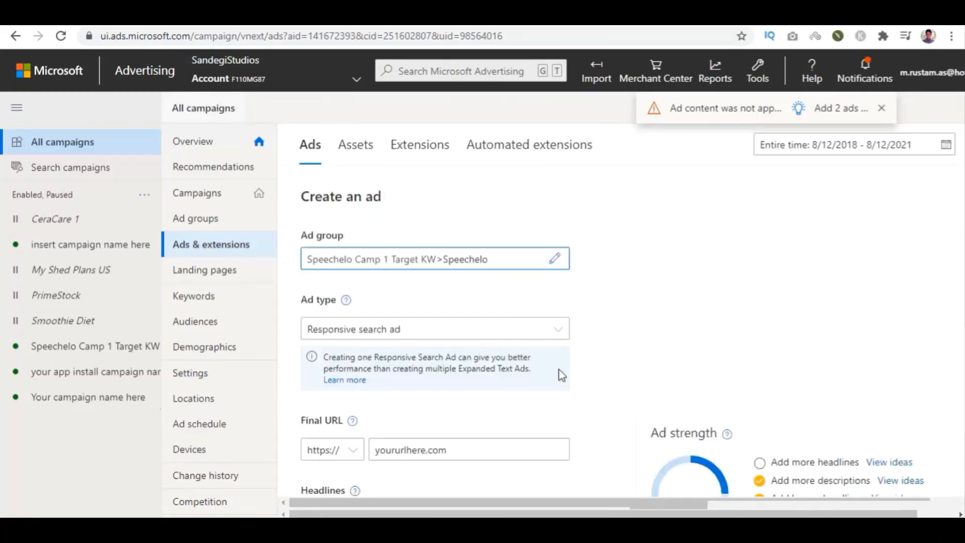
{"action": "left_click", "coordinate": [337, 326]}
{"action": "left_click", "coordinate": [352, 290]}
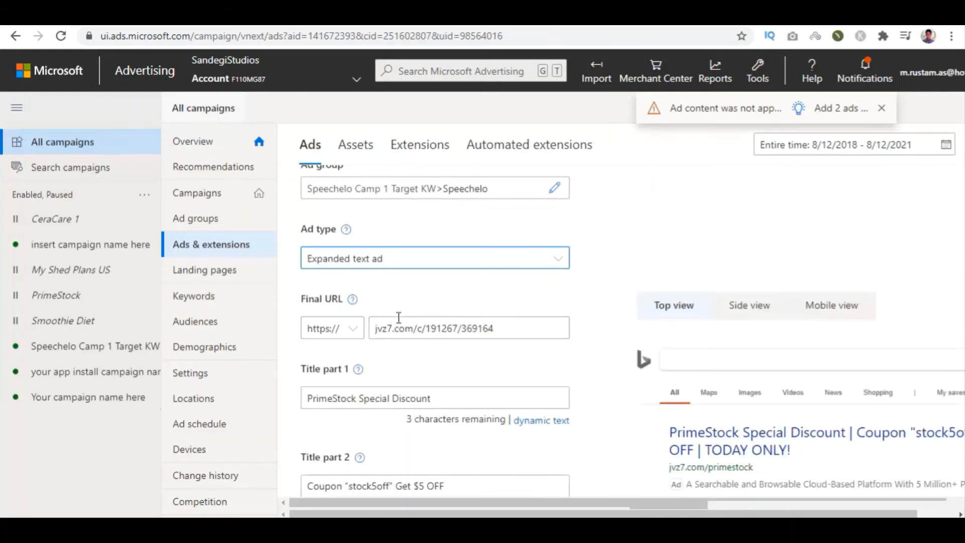
{"action": "scroll", "coordinate": [399, 317], "scroll_direction": "down", "scroll_amount": 8}
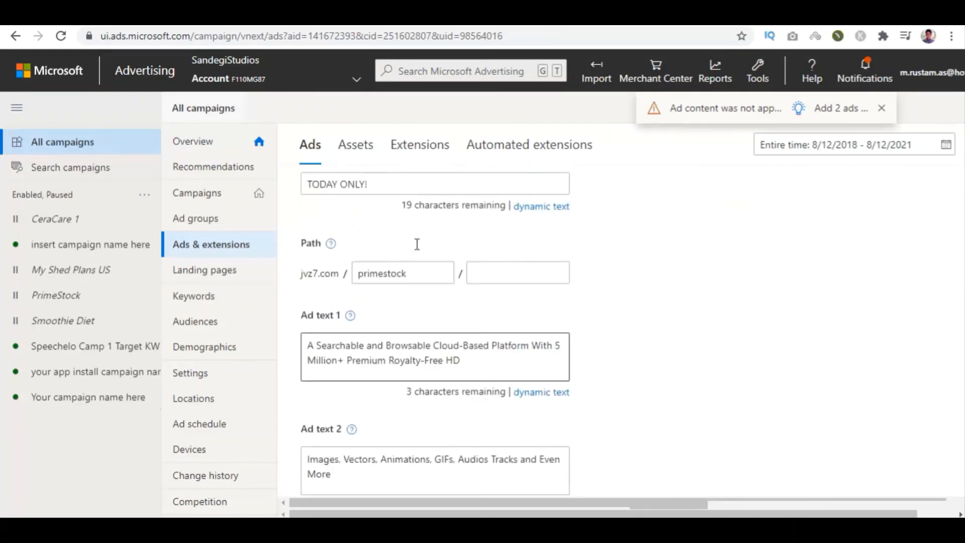
{"action": "scroll", "coordinate": [382, 272], "scroll_direction": "down", "scroll_amount": 9}
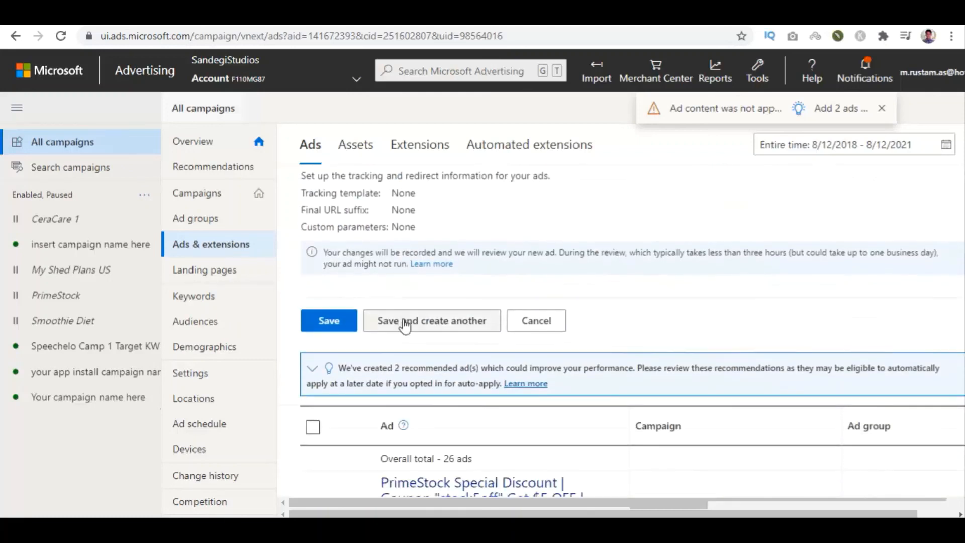